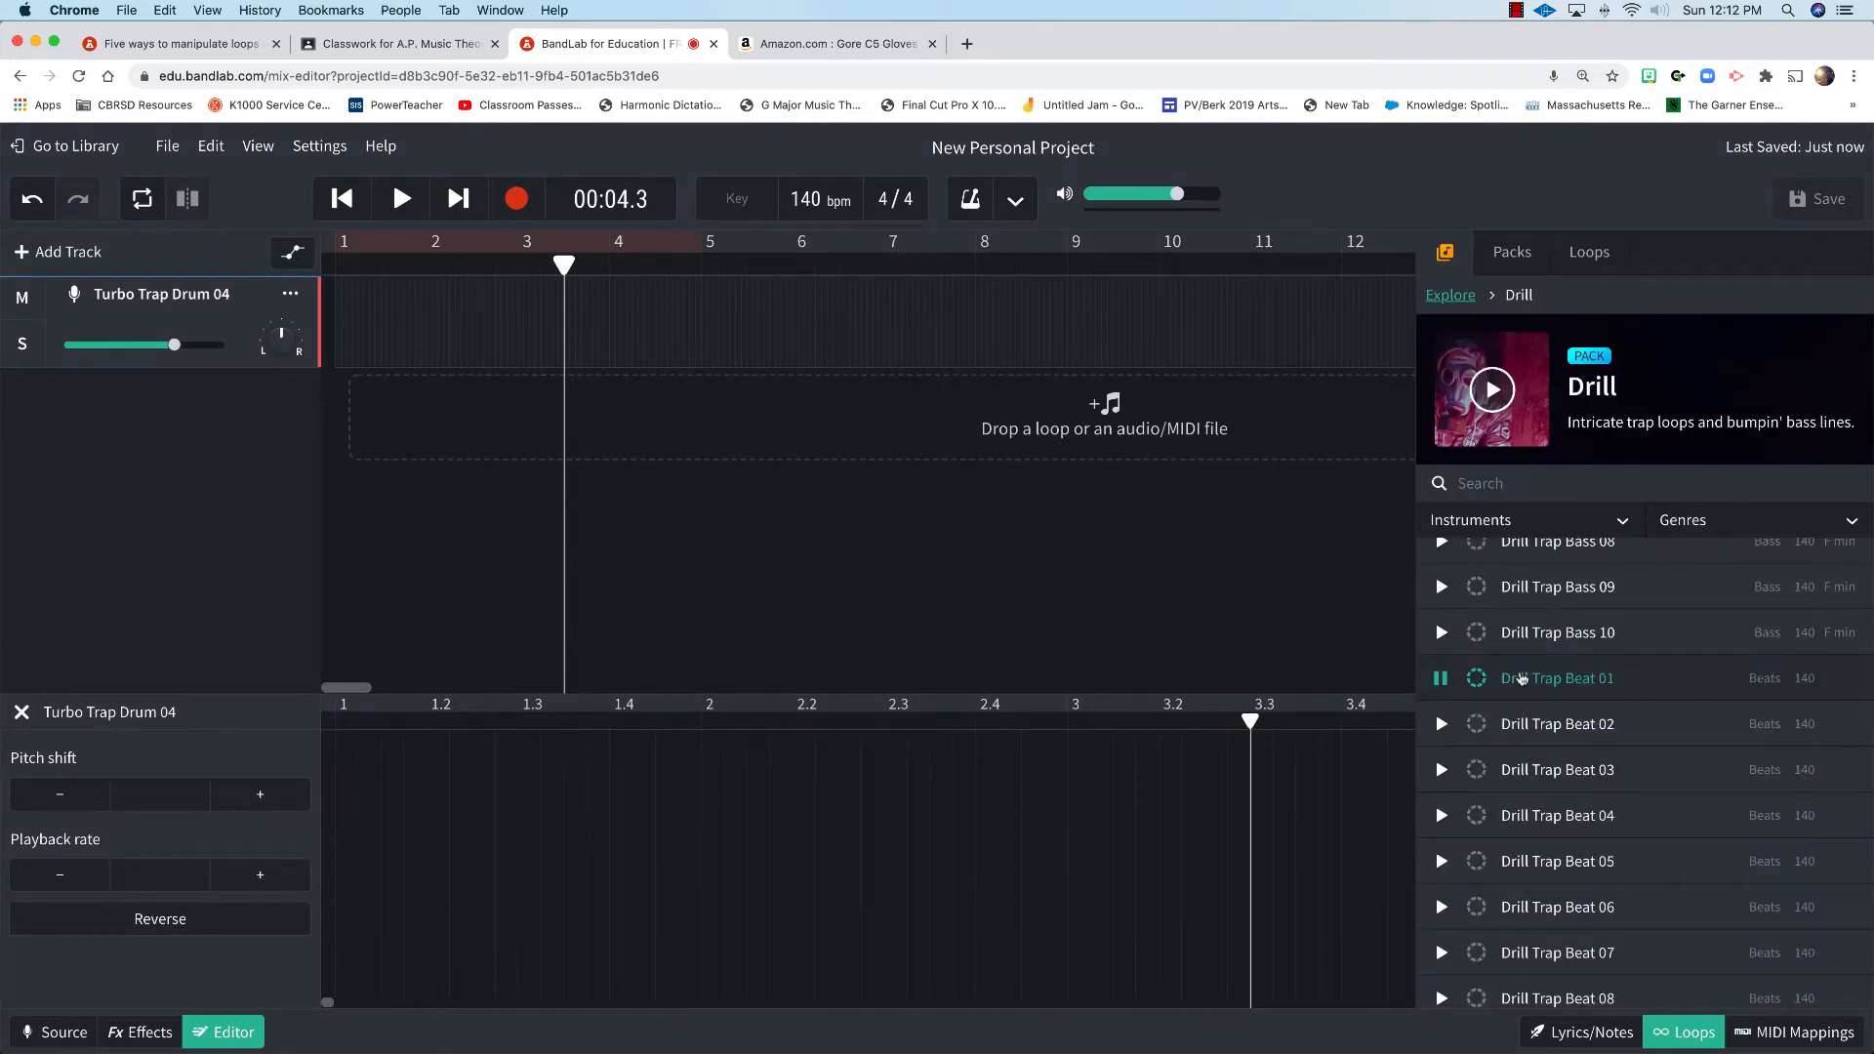
Step: Place the Drill Trap Beat 01 loop at bar 1 of the Turbo Trap Drum 04 track
{"action": "left_click_drag", "start_coordinate": [1662, 684], "coordinate": [337, 293]}
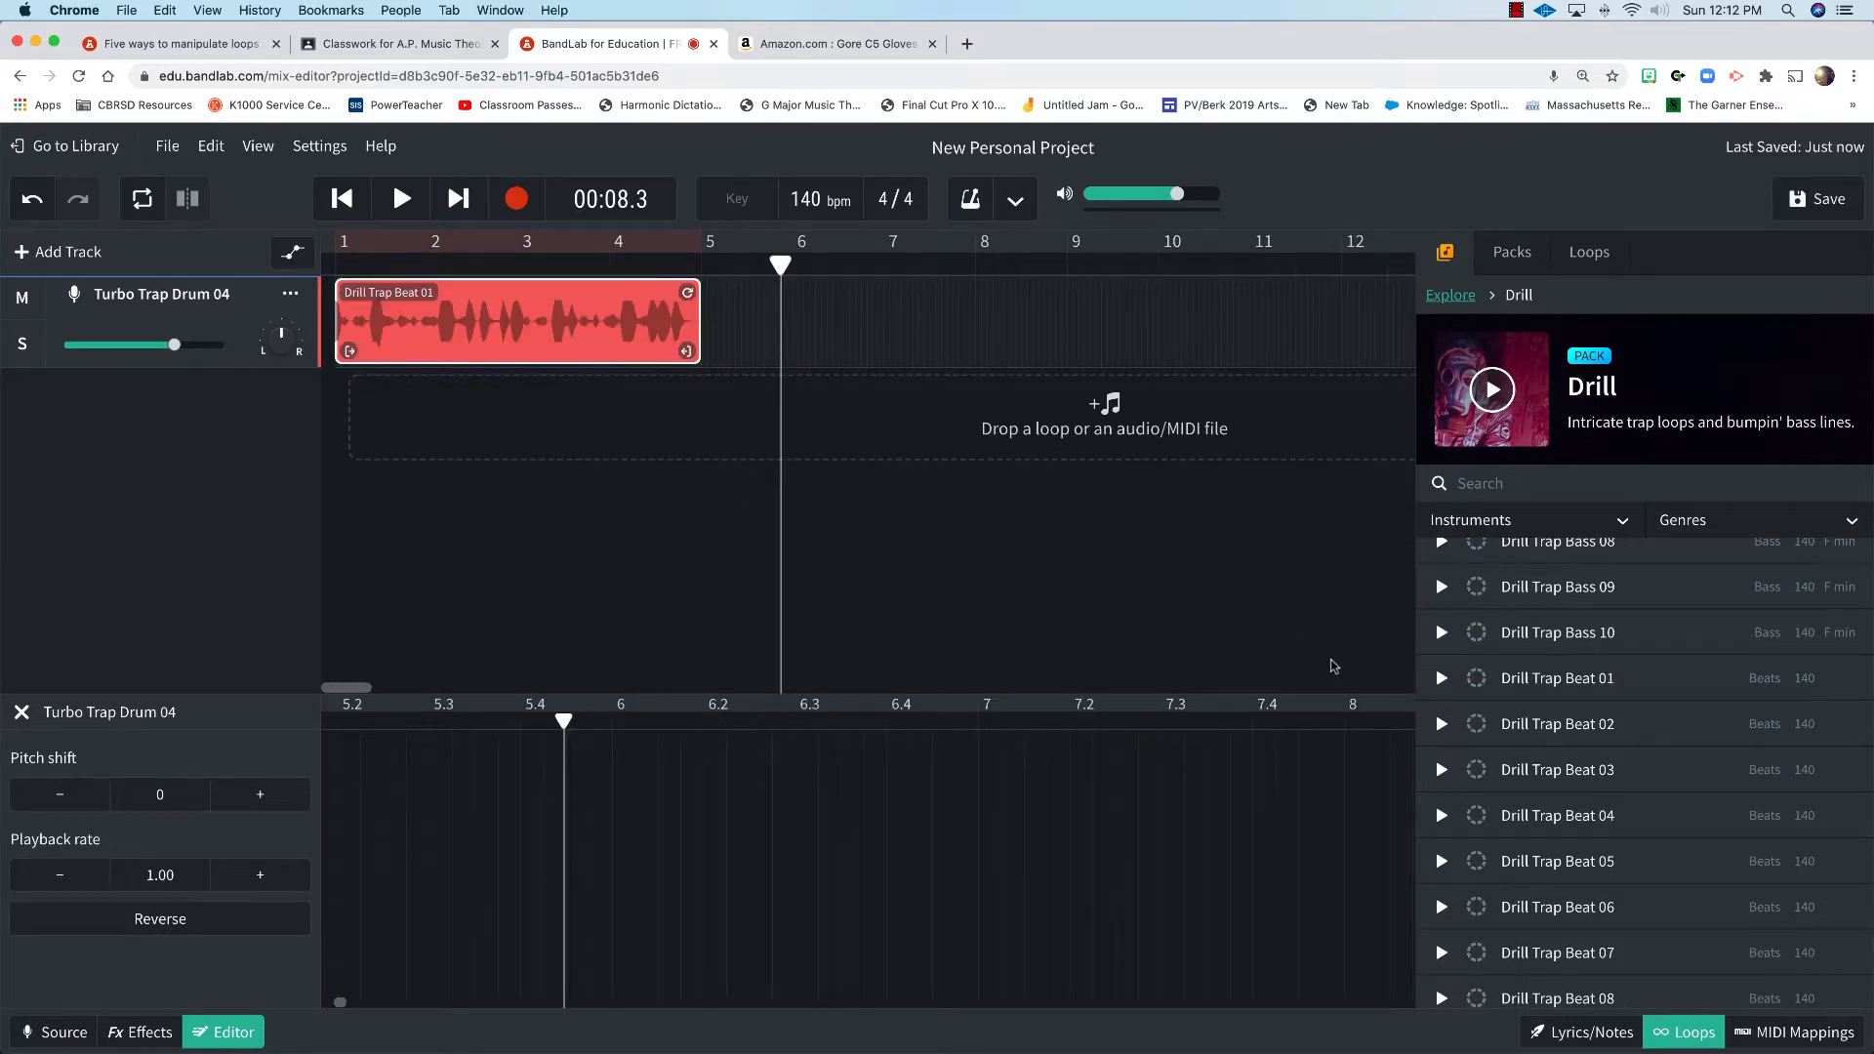
Step: Browse the Drill pack, preview Drill Trap Percussion 10 and Drill Trap Synth 01, and close the loop browser
{"action": "scroll", "coordinate": [1545, 750], "scroll_direction": "down", "scroll_amount": 5}
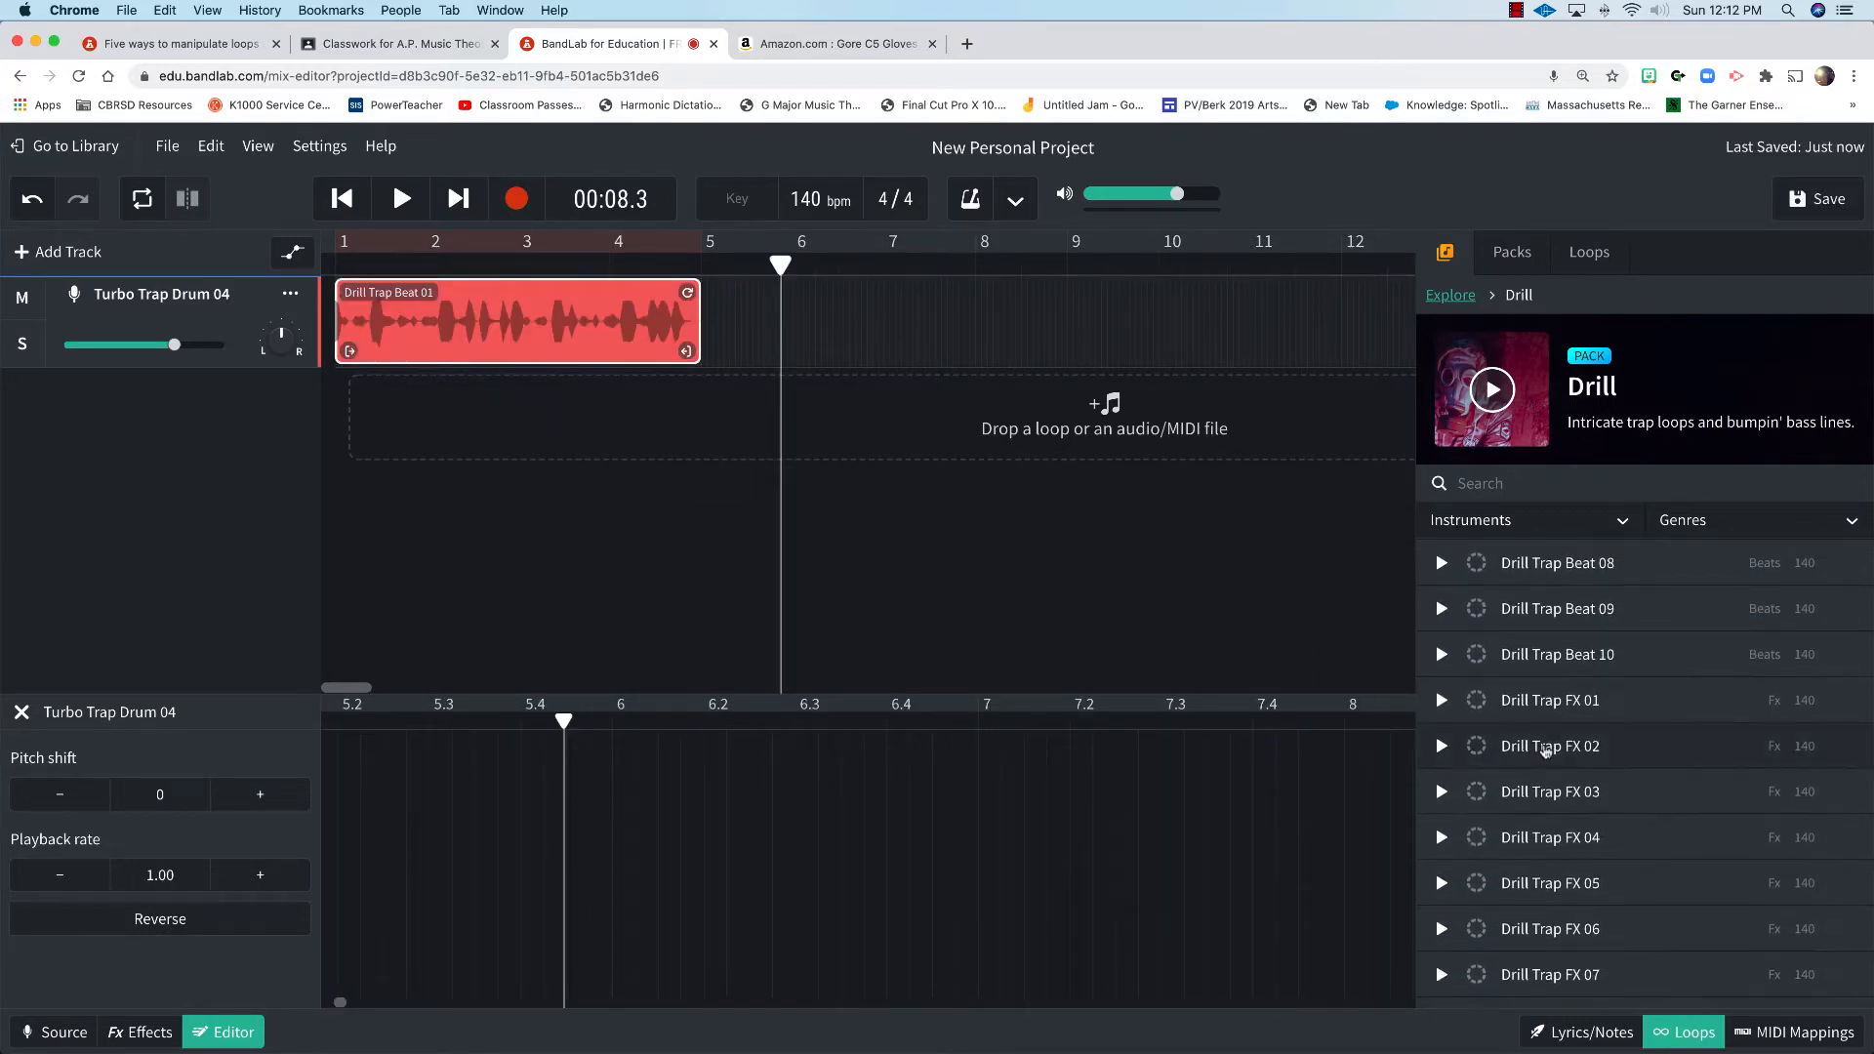
{"action": "scroll", "coordinate": [1545, 750], "scroll_direction": "down", "scroll_amount": 10}
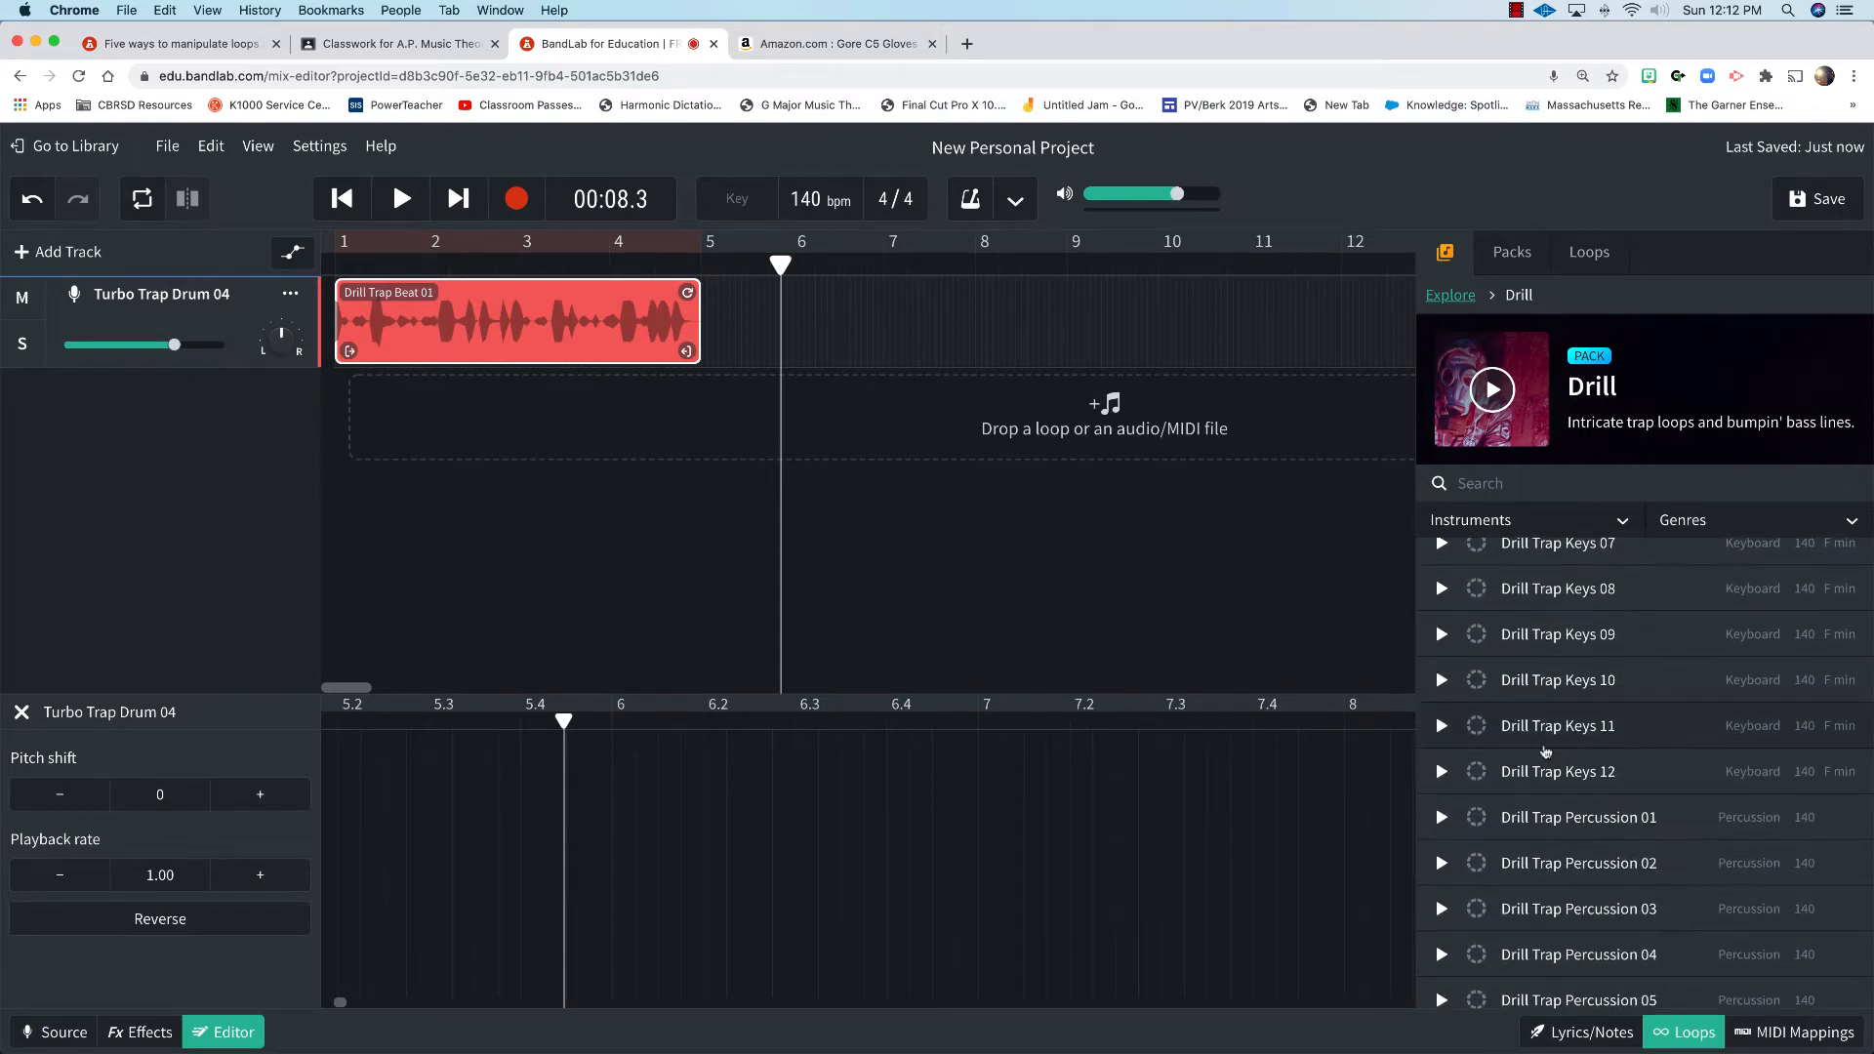
{"action": "scroll", "coordinate": [1562, 839], "scroll_direction": "down", "scroll_amount": 8}
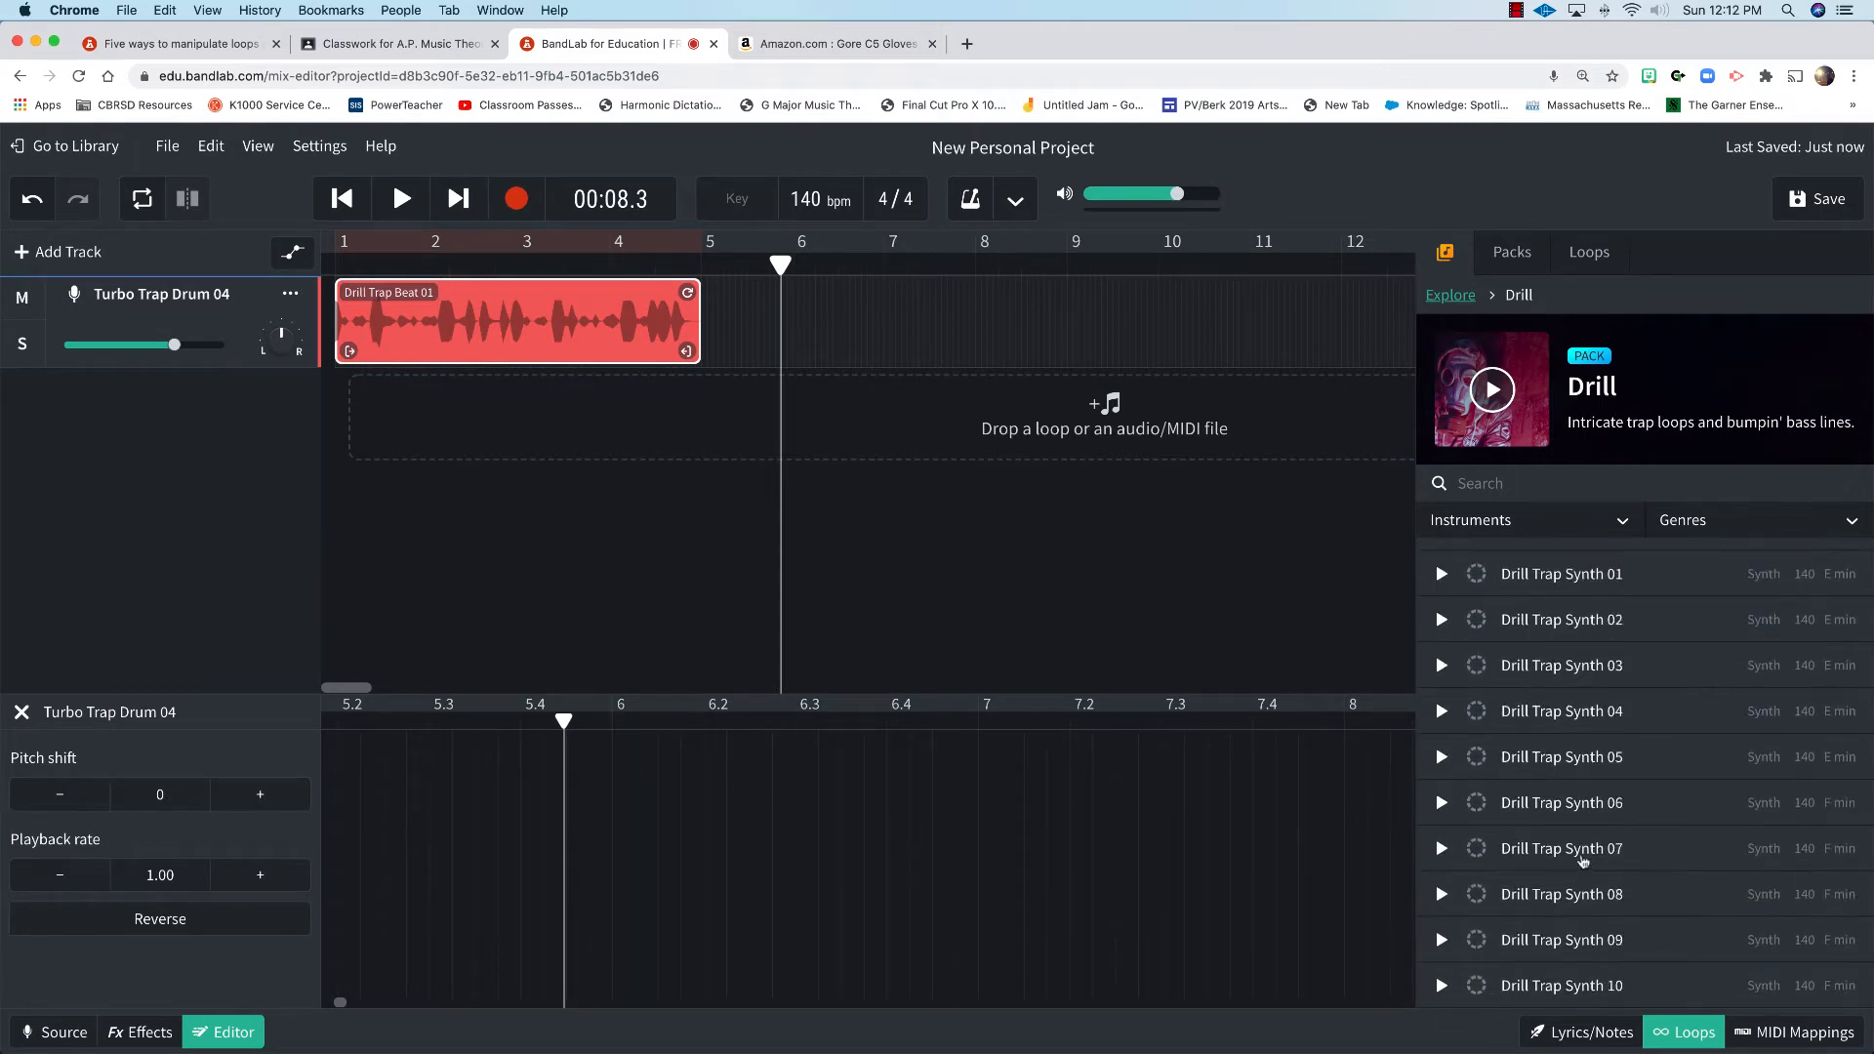
{"action": "scroll", "coordinate": [1577, 869], "scroll_direction": "up", "scroll_amount": 4}
{"action": "left_click", "coordinate": [1586, 883]}
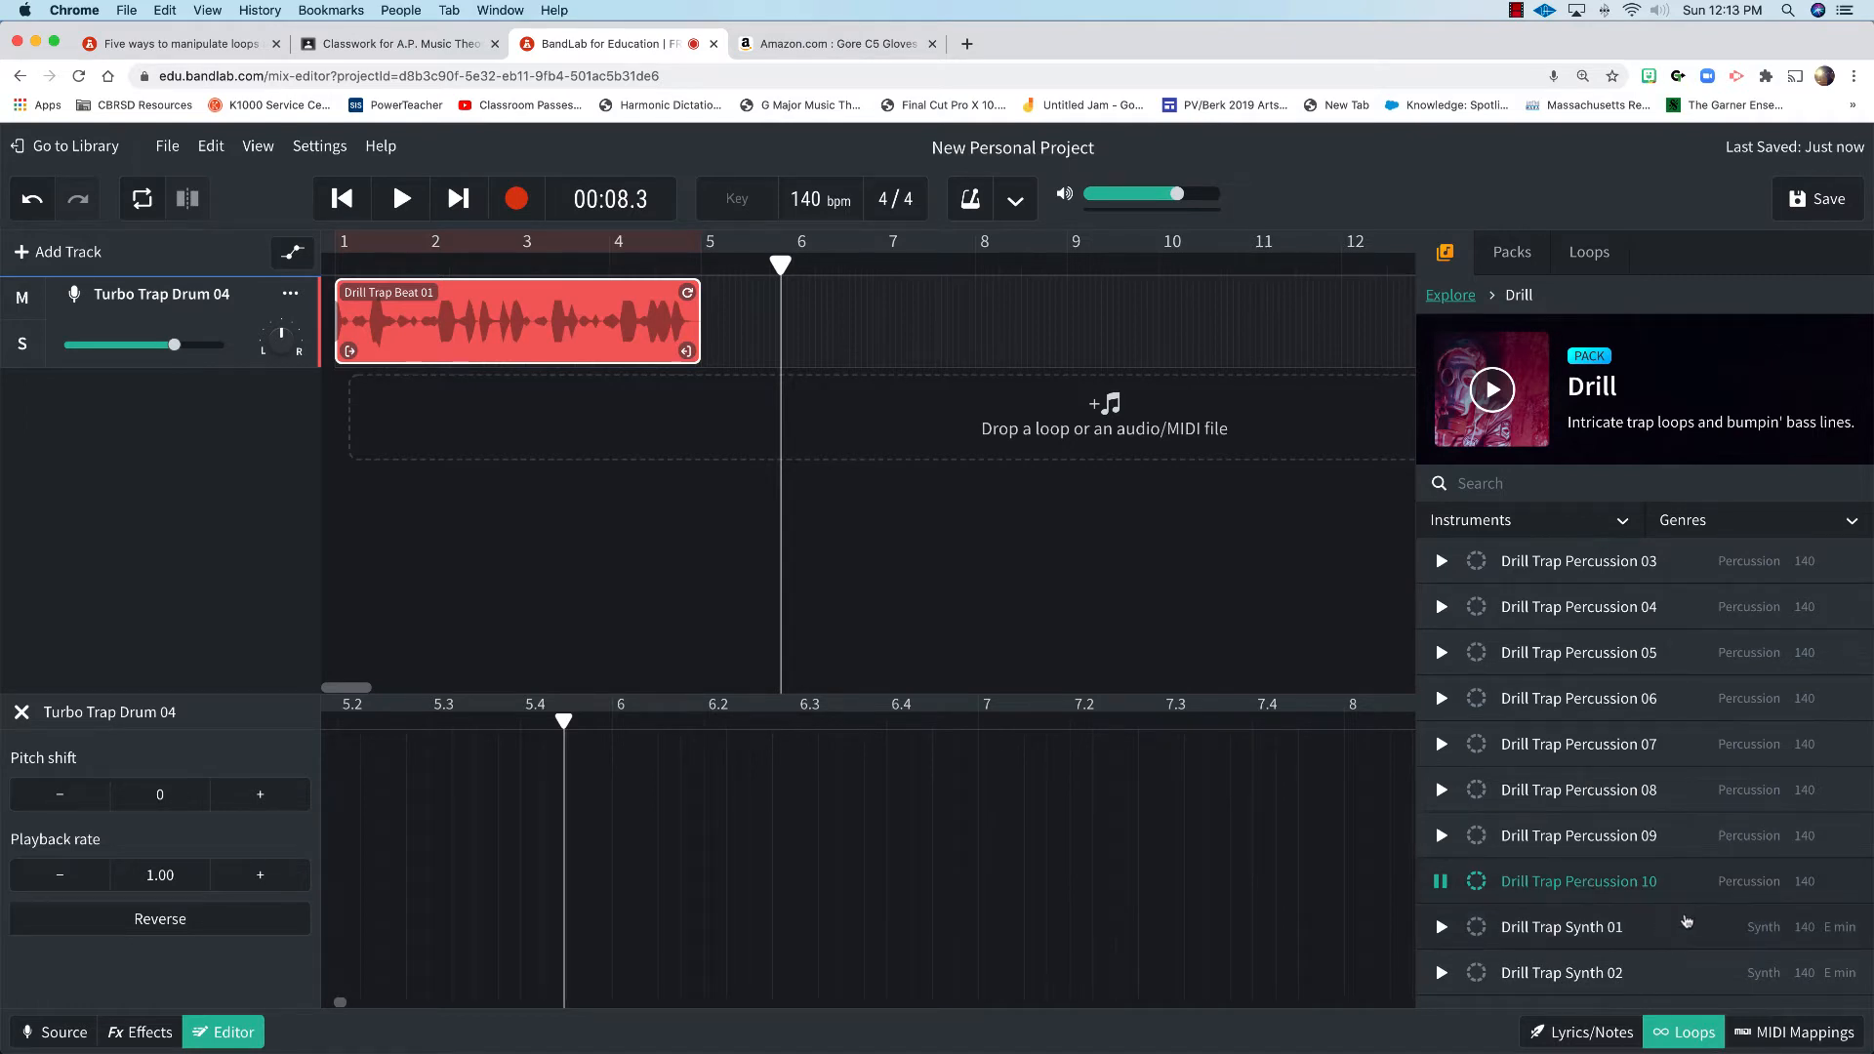
{"action": "left_click", "coordinate": [1443, 882]}
{"action": "left_click", "coordinate": [1442, 927]}
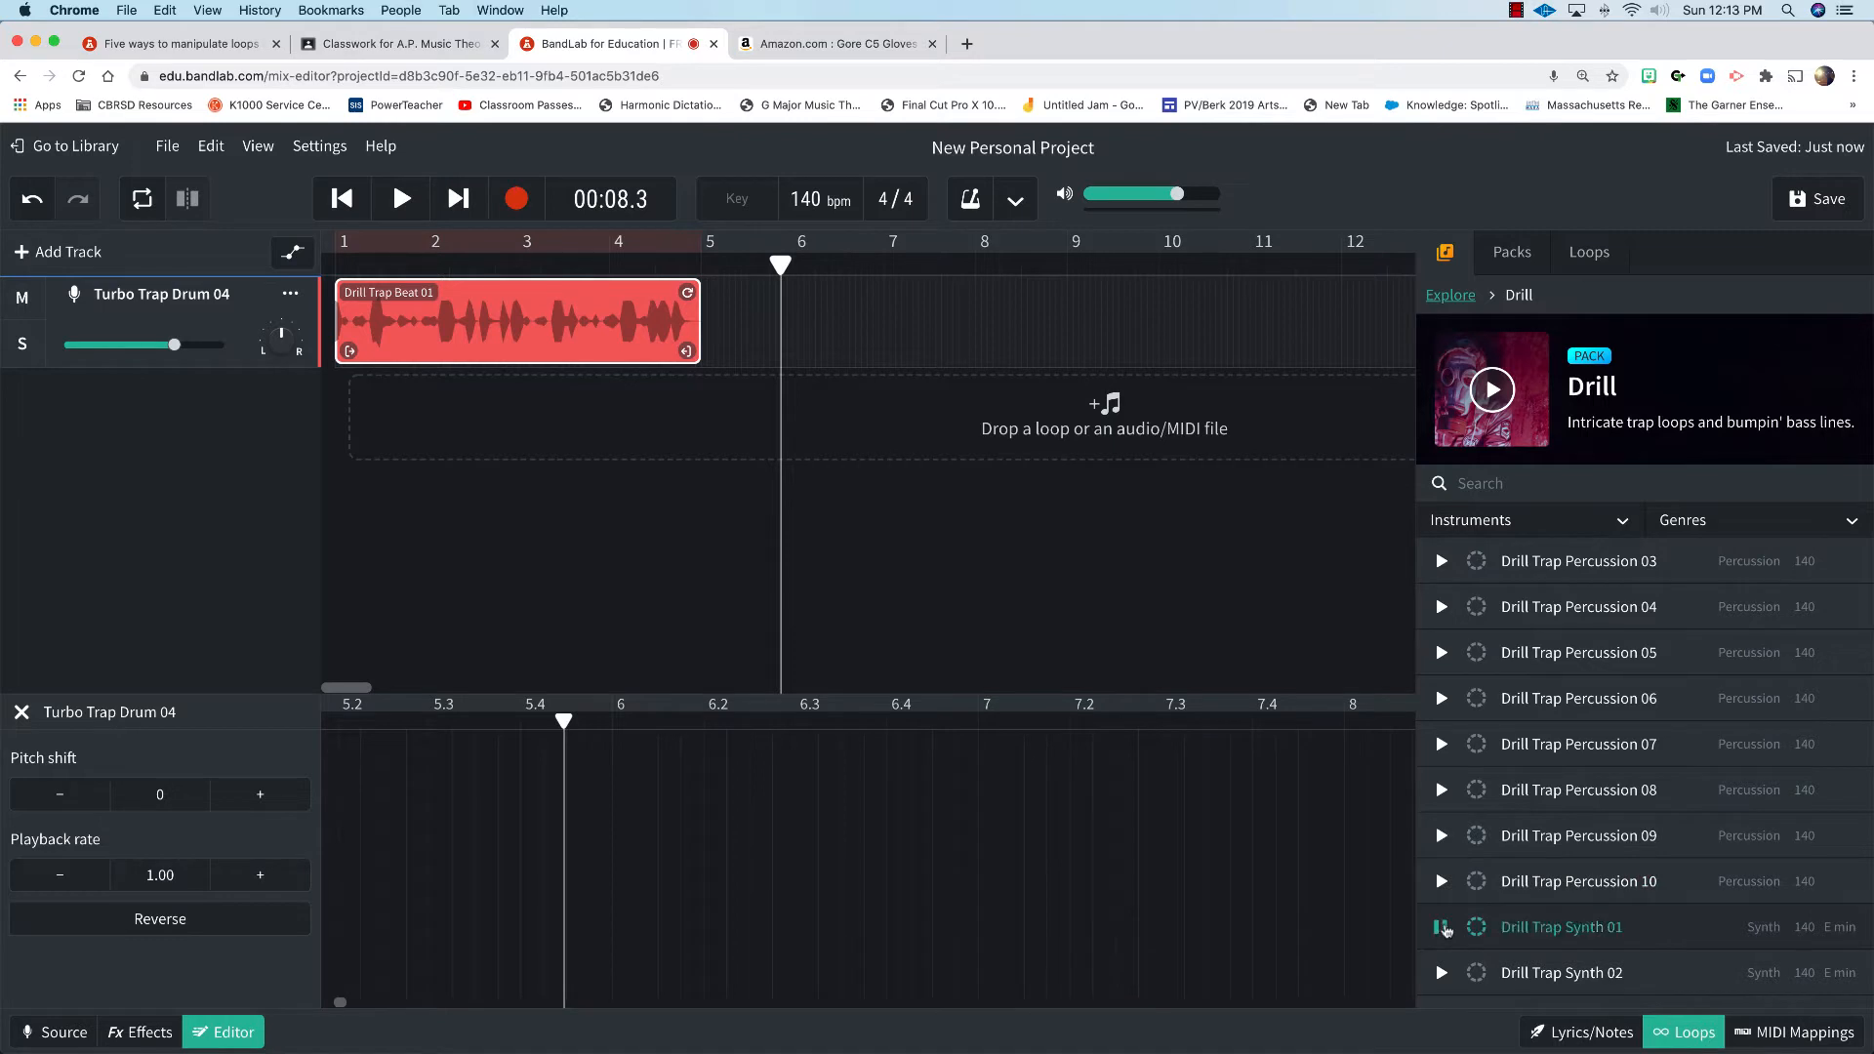
{"action": "scroll", "coordinate": [1561, 879], "scroll_direction": "down", "scroll_amount": 10}
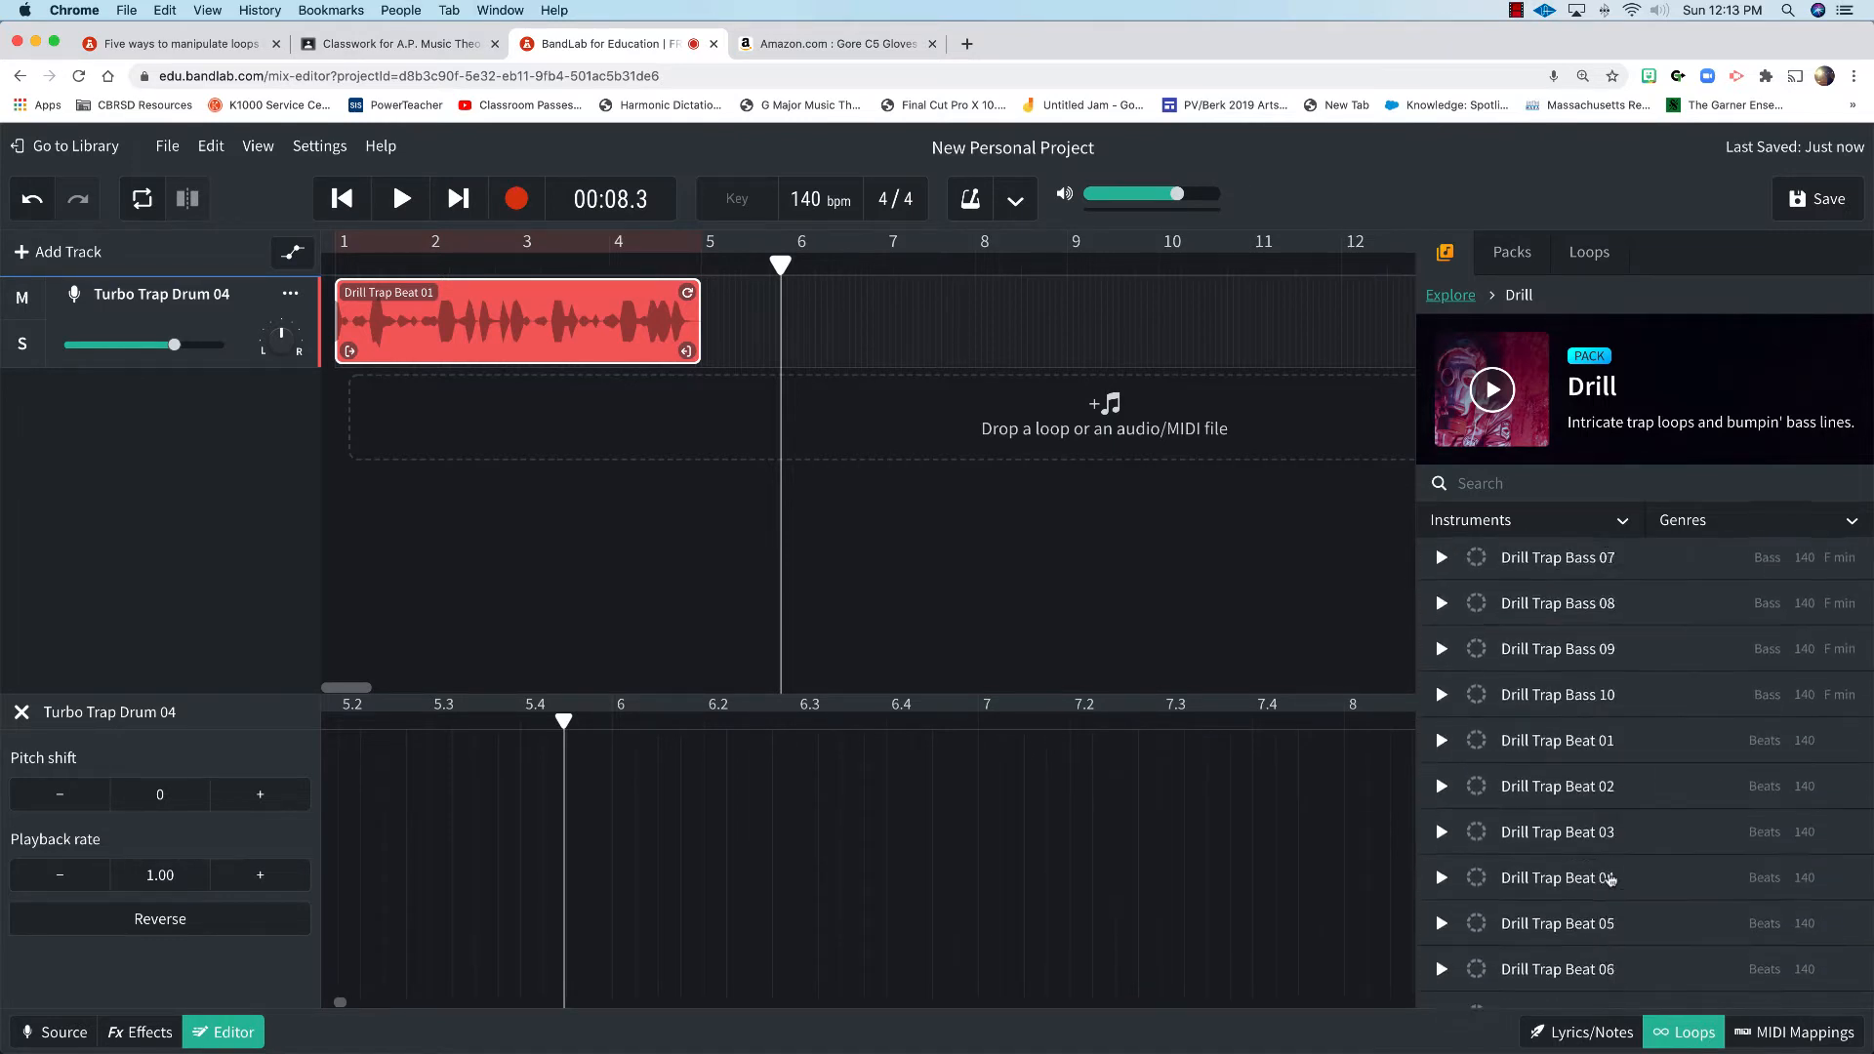
{"action": "scroll", "coordinate": [1579, 684], "scroll_direction": "up", "scroll_amount": 3}
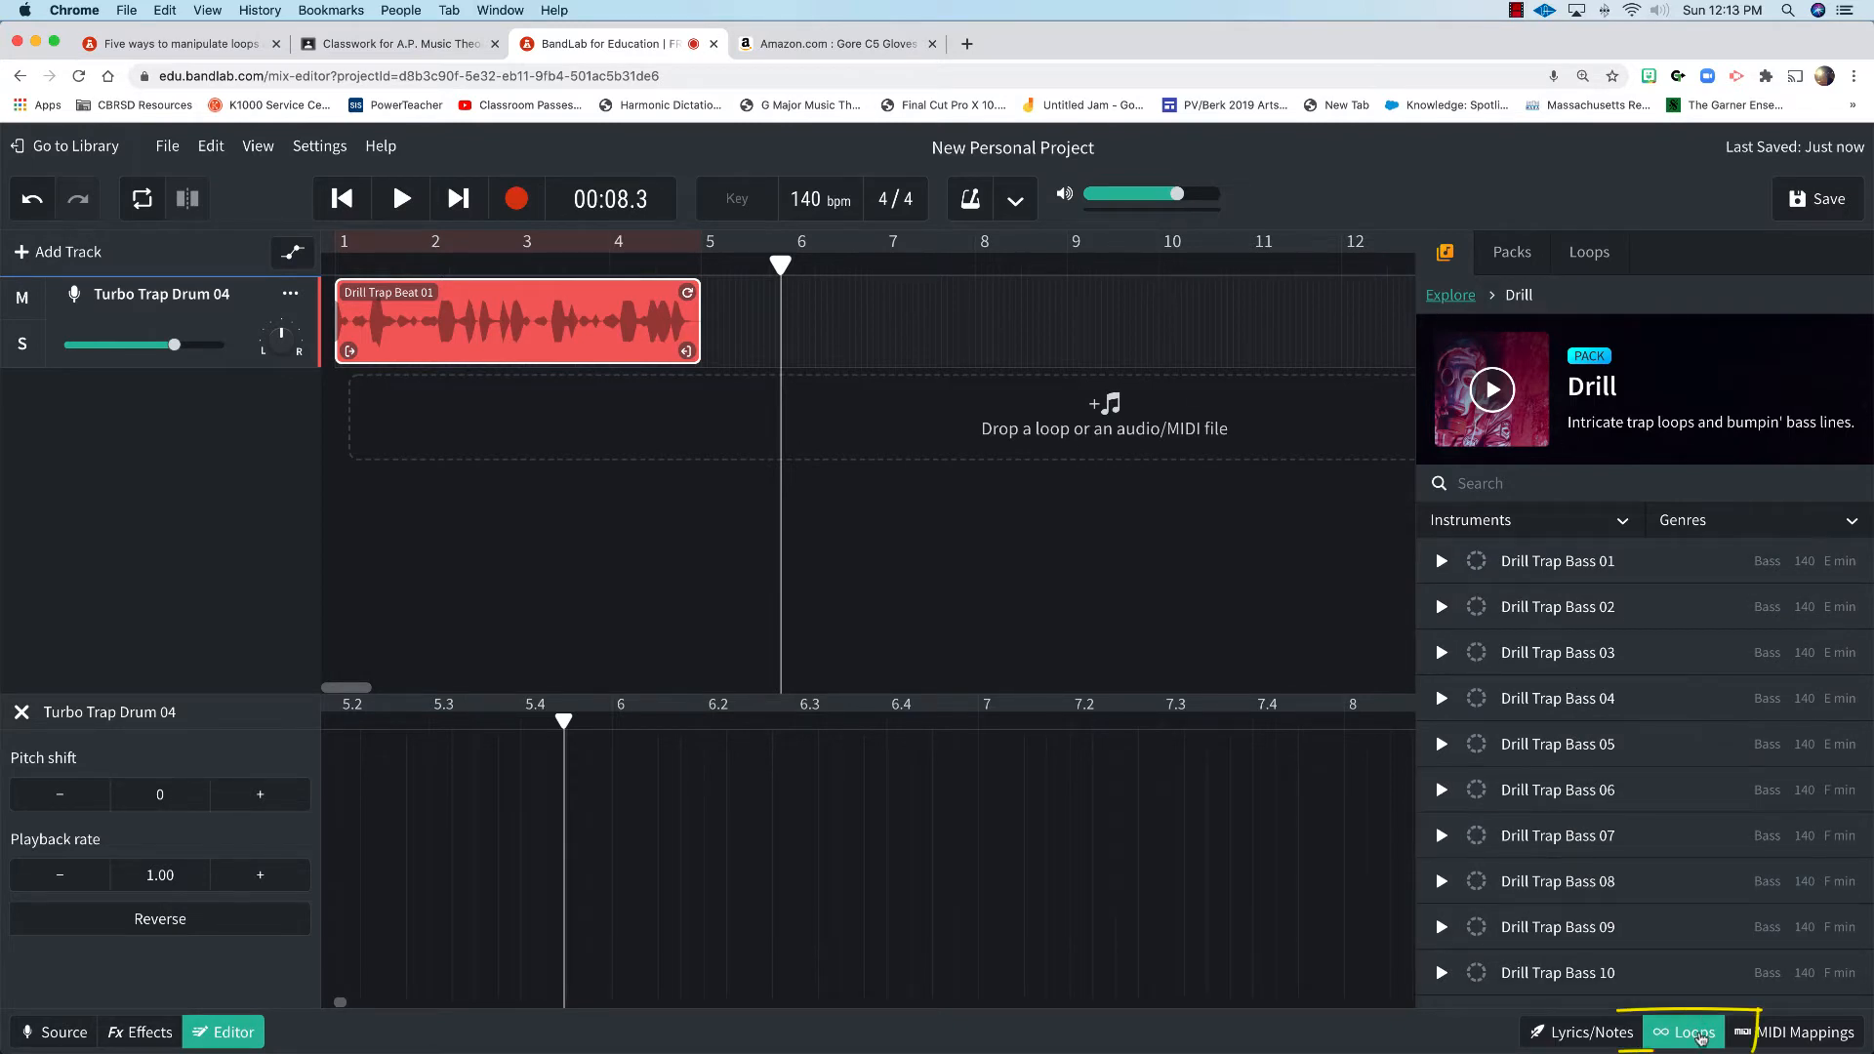
{"action": "left_click", "coordinate": [1699, 1037]}
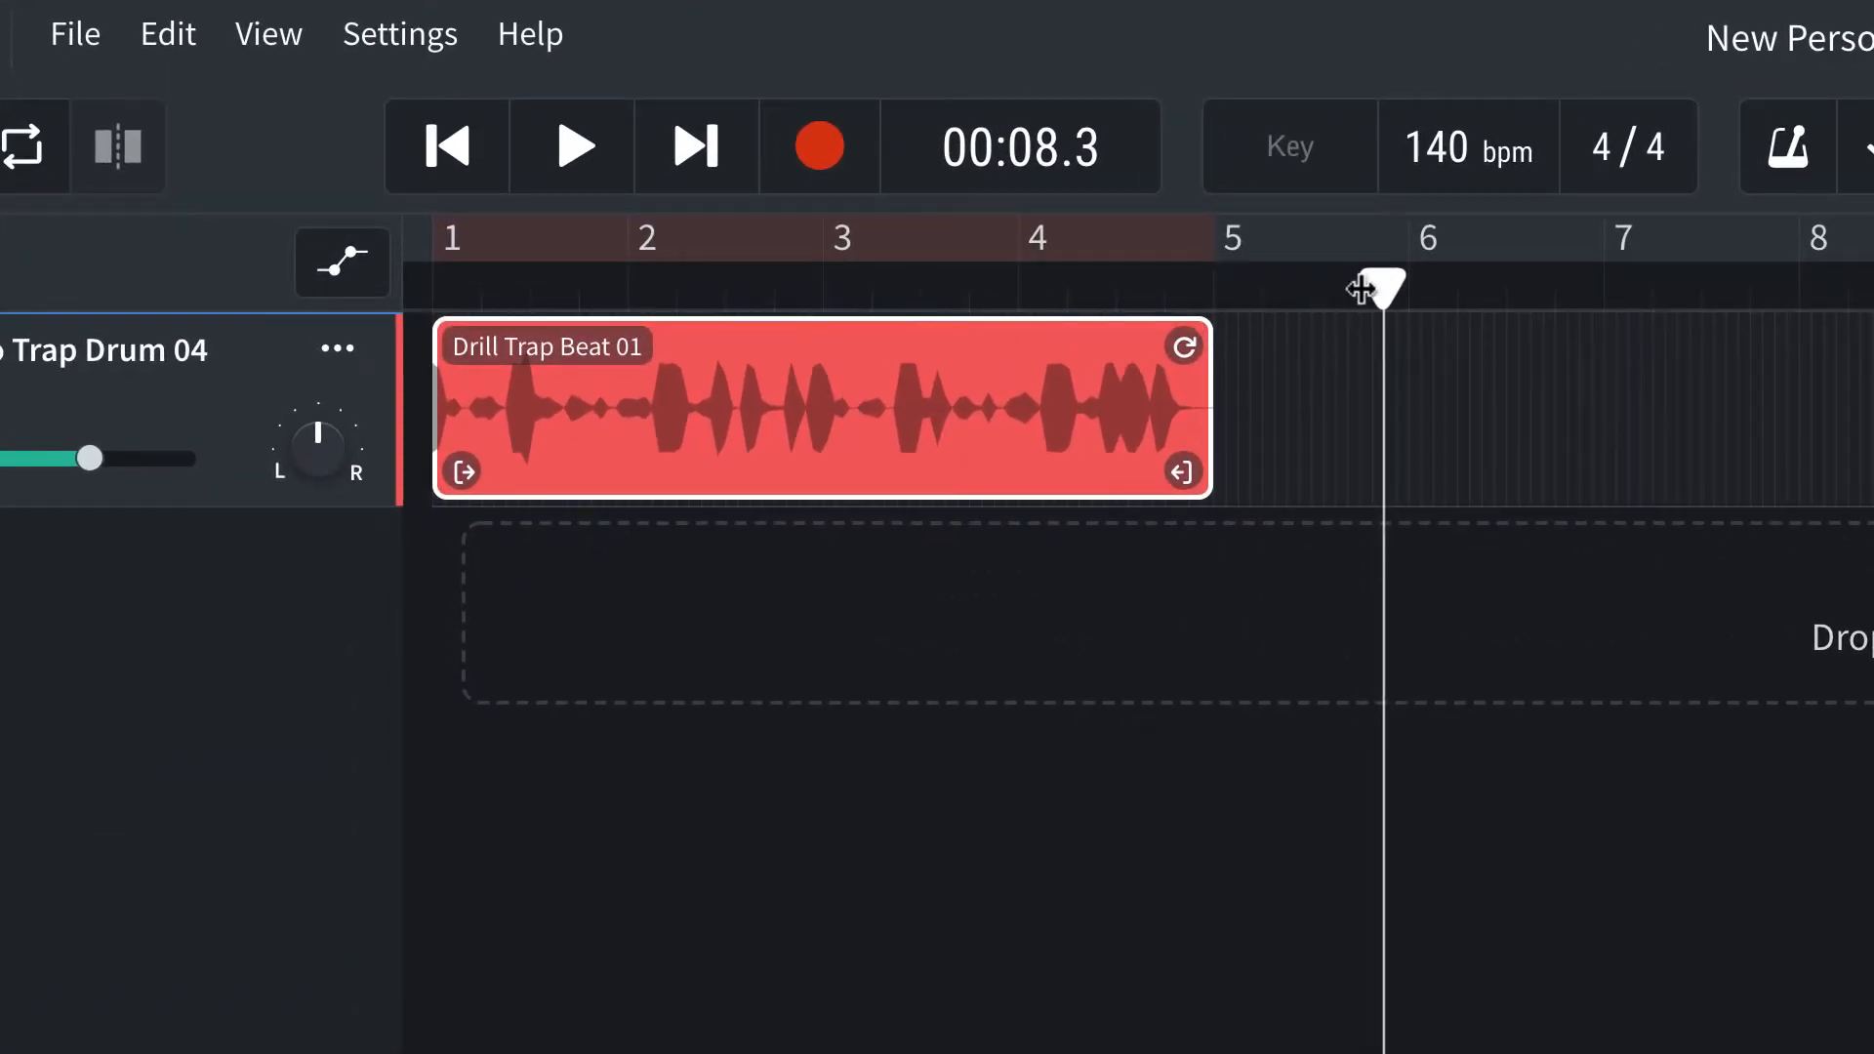
Step: Play the Drill Trap Beat 01 clip from its beginning and view its waveform through to the end
{"action": "mouse_move", "coordinate": [1362, 289]}
{"action": "left_mouse_down"}
{"action": "mouse_move", "coordinate": [627, 293]}
{"action": "mouse_move", "coordinate": [820, 293]}
{"action": "left_mouse_up"}
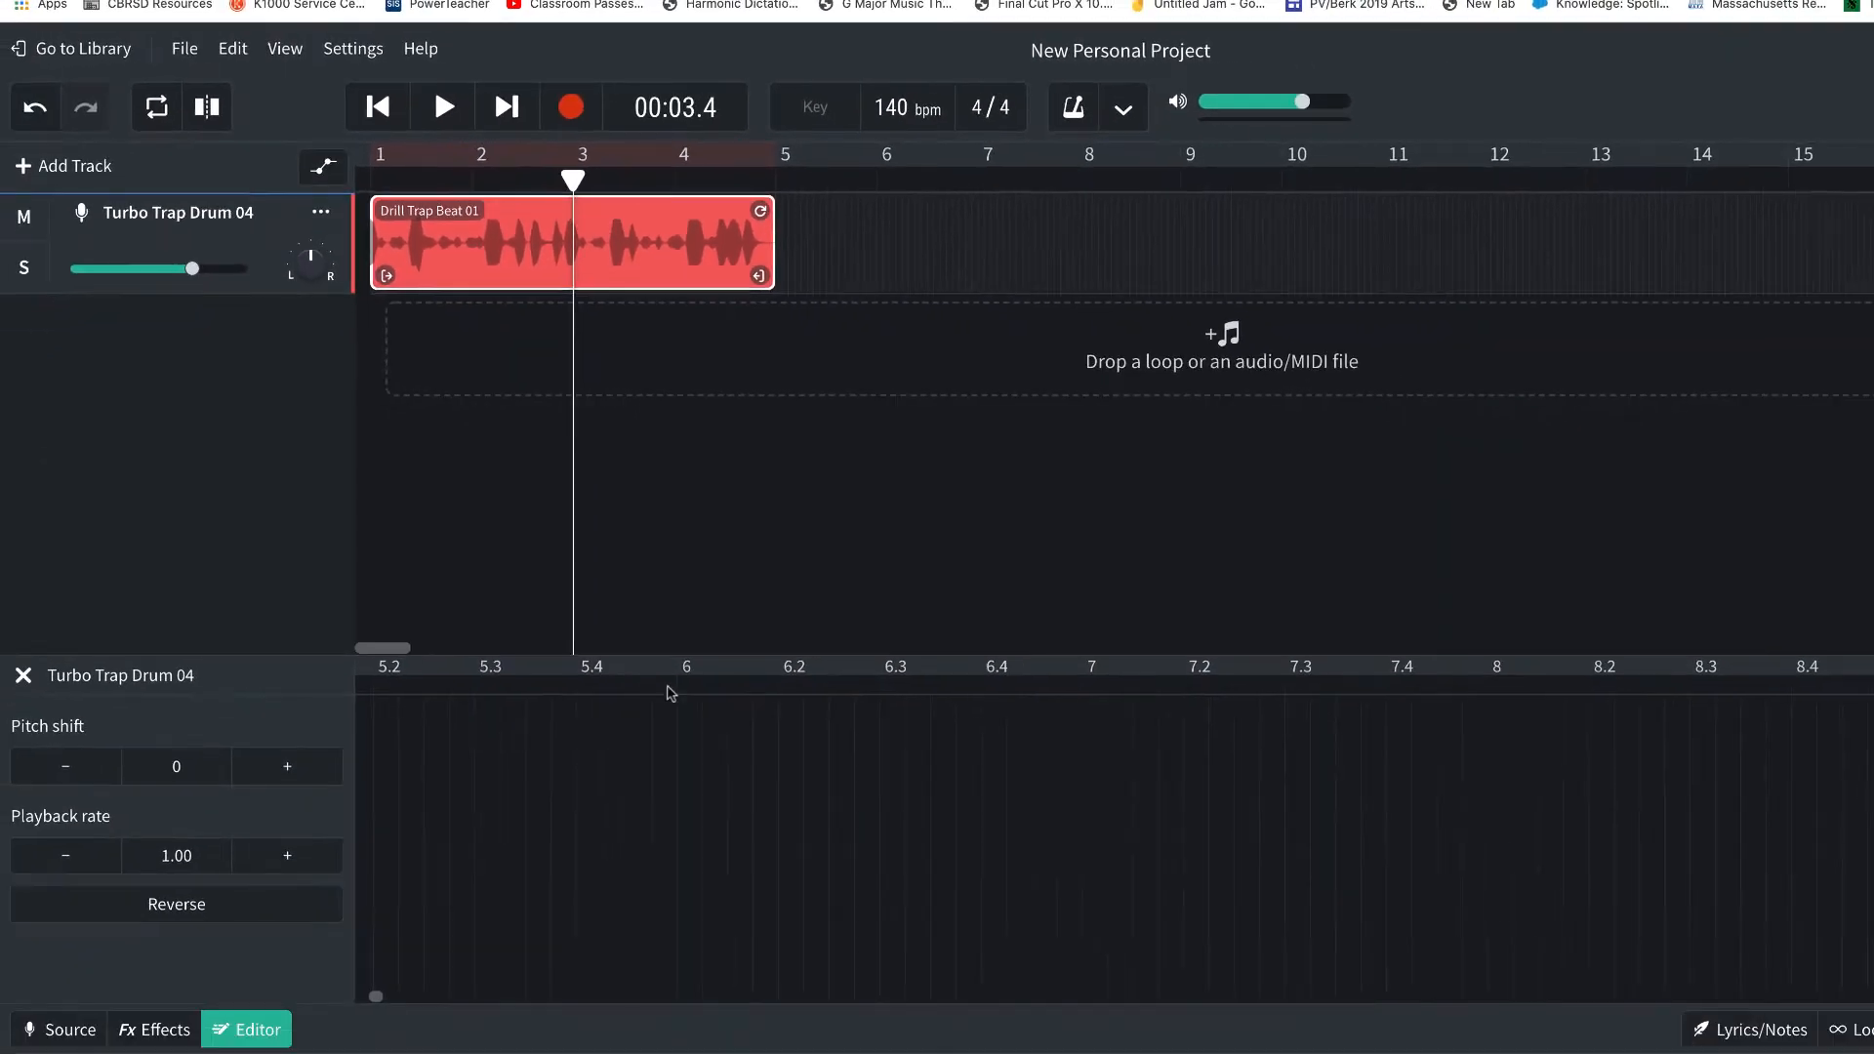
{"action": "scroll", "coordinate": [701, 750], "scroll_direction": "left", "scroll_amount": 2}
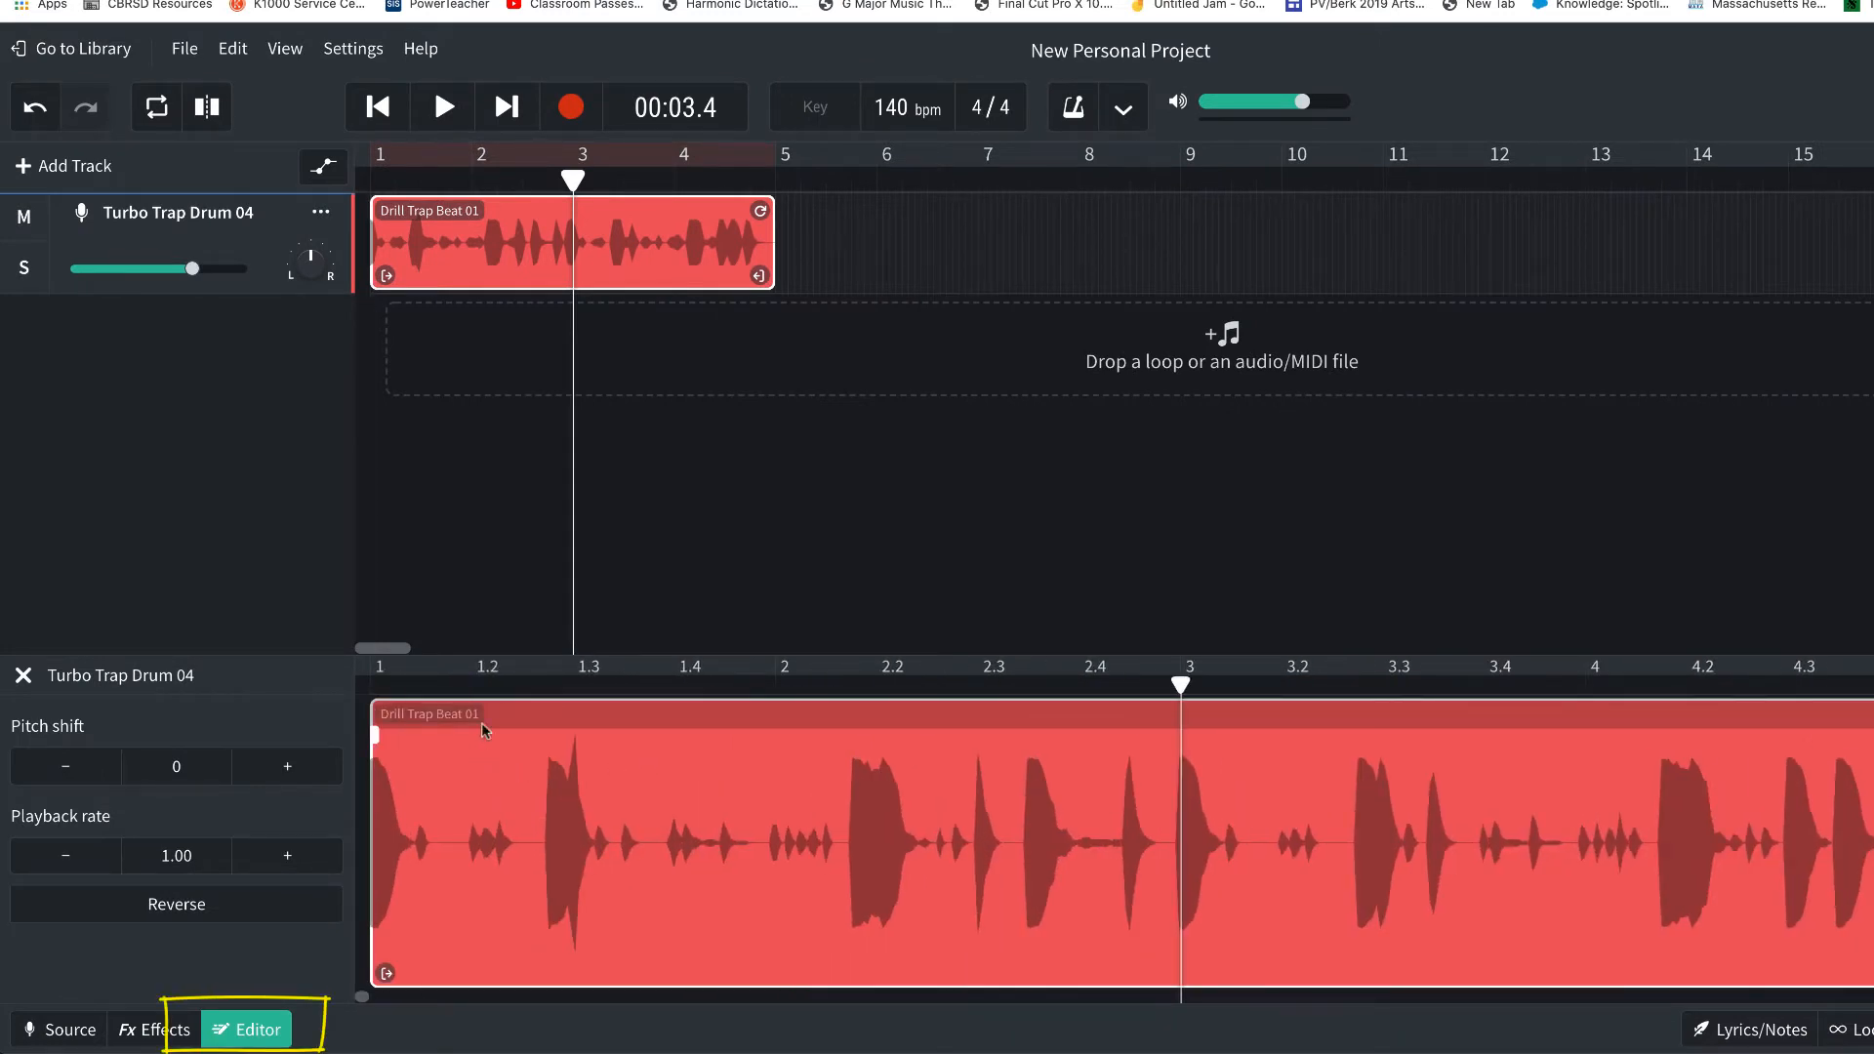
{"action": "left_click_drag", "start_coordinate": [573, 178], "coordinate": [360, 190]}
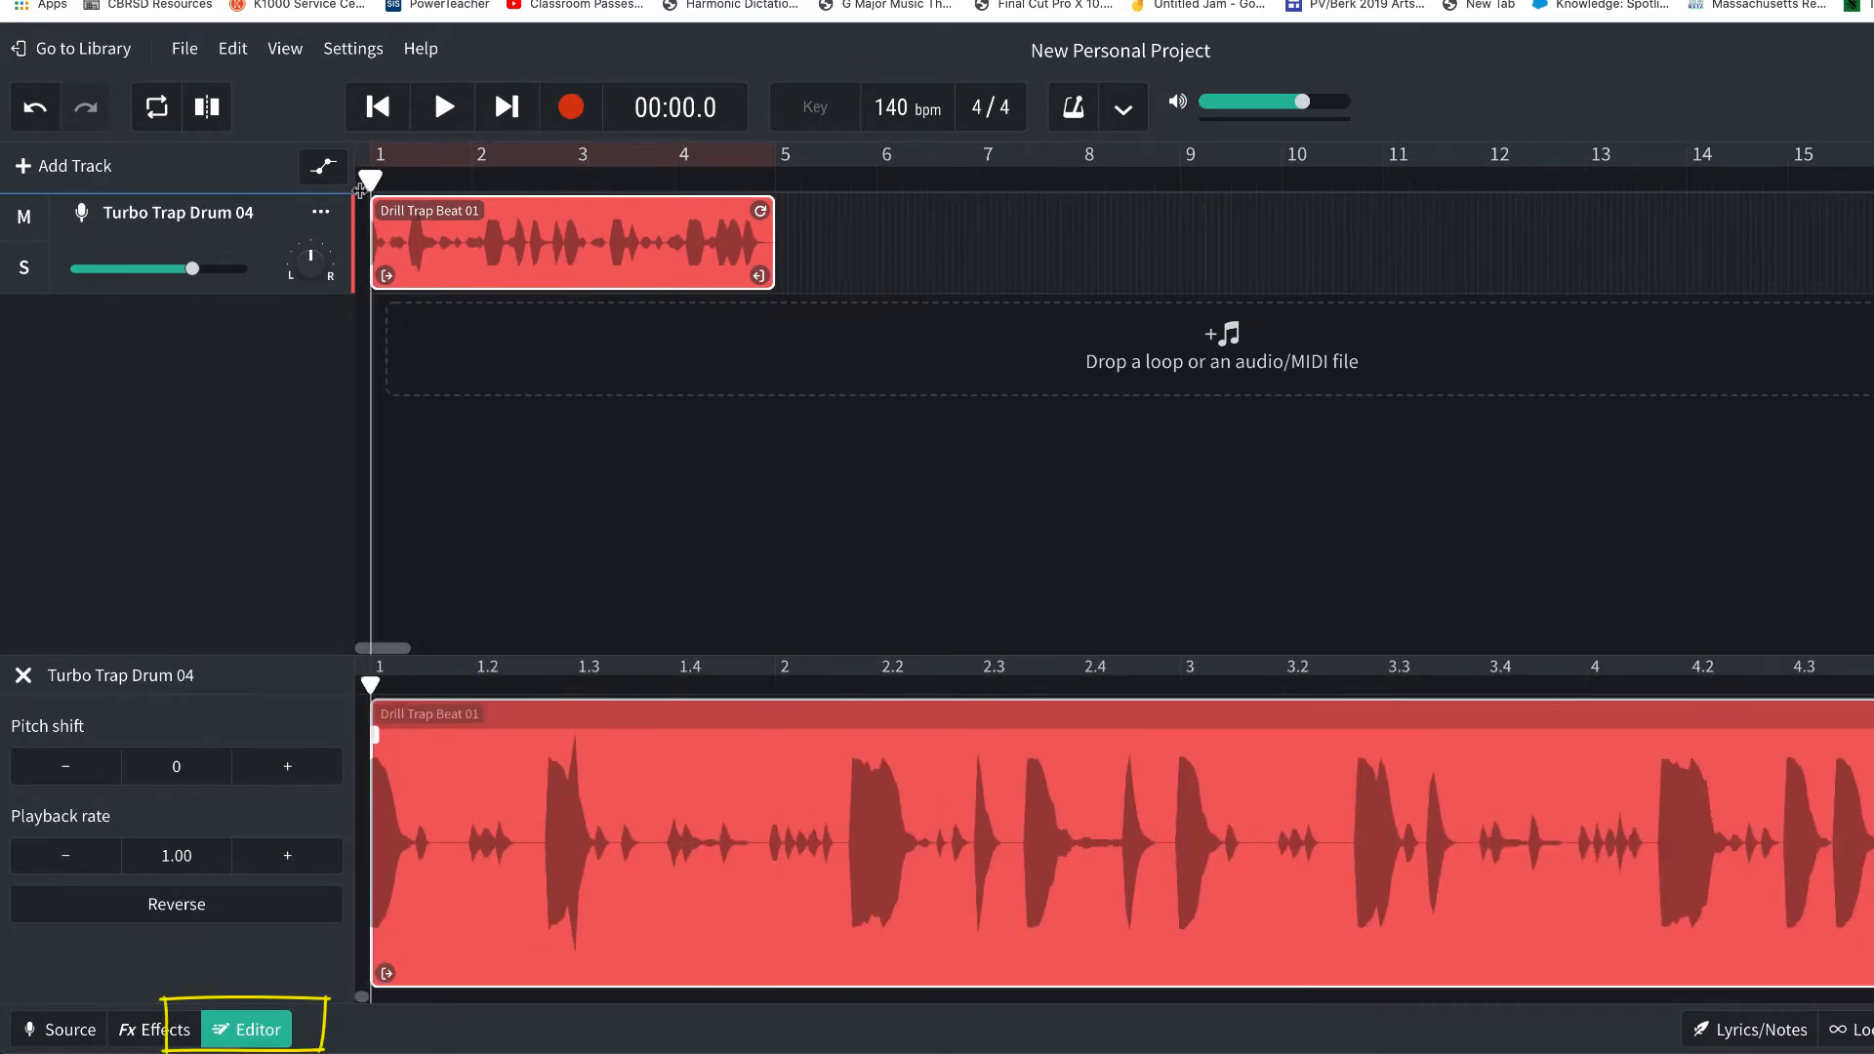
{"action": "key", "text": "space"}
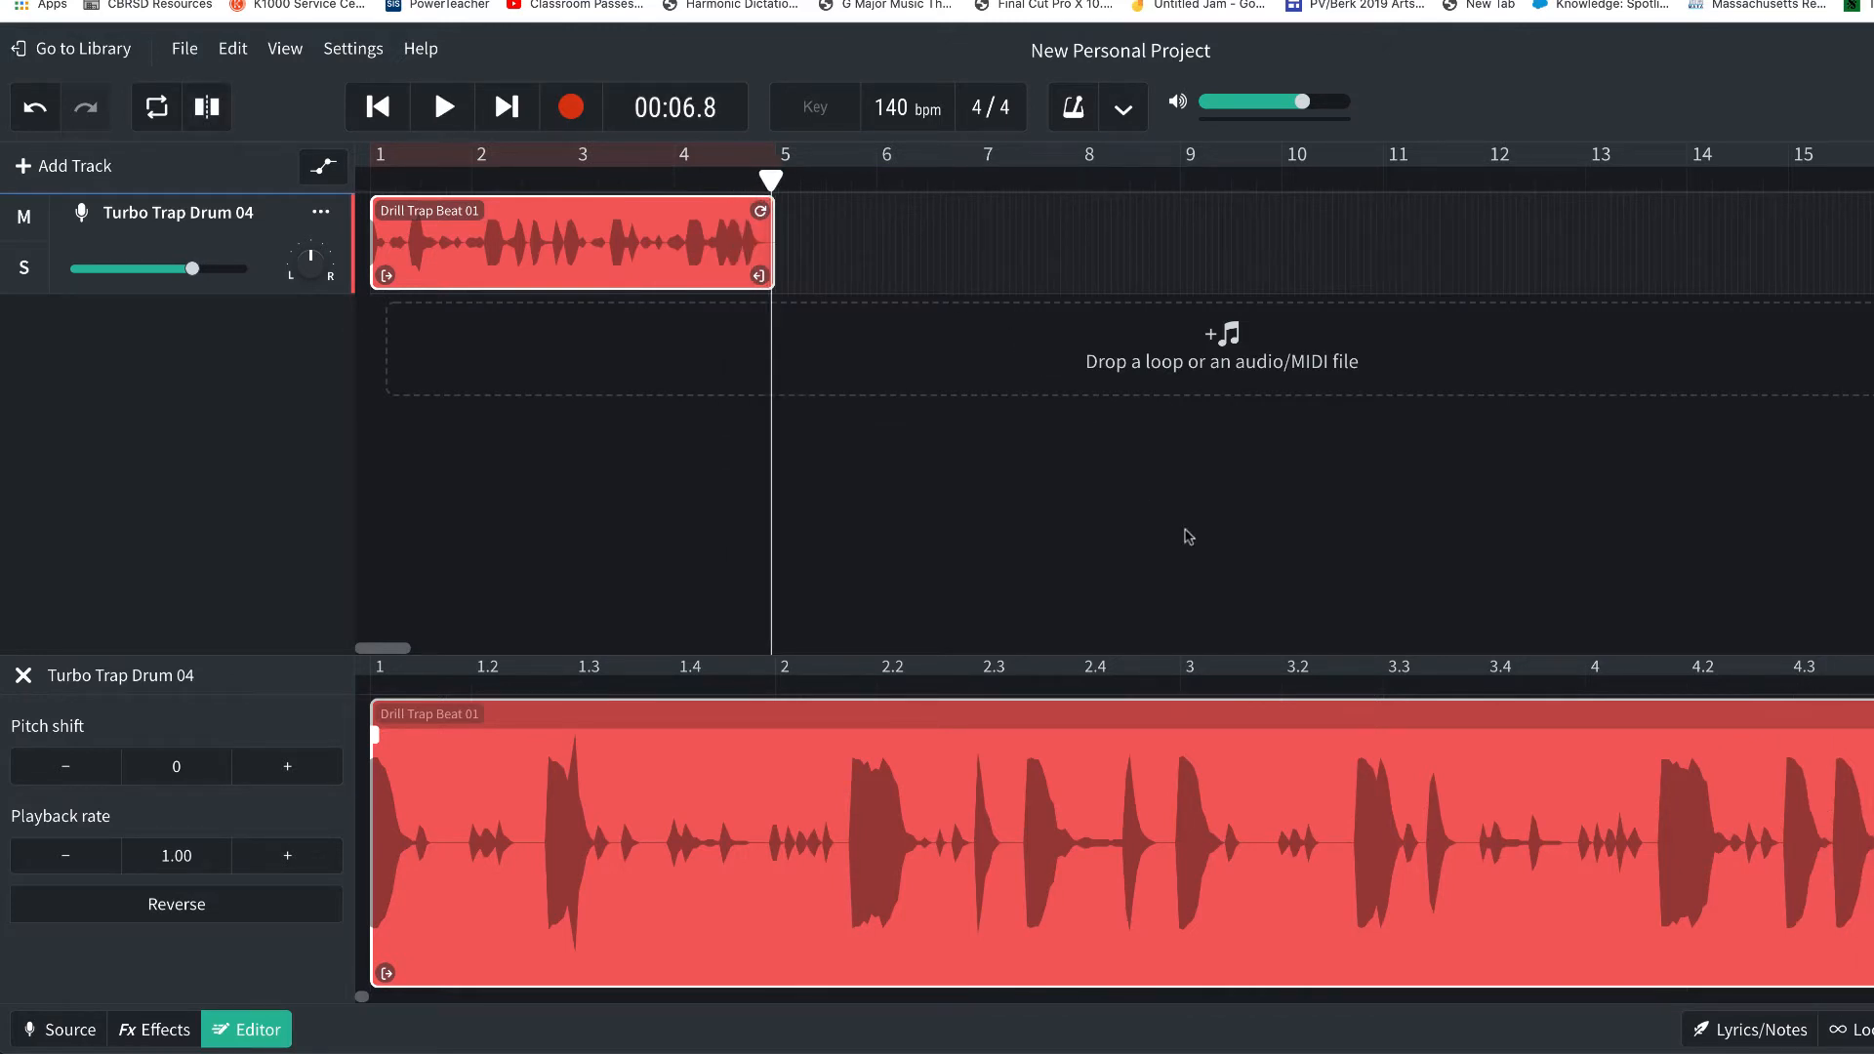
{"action": "scroll", "coordinate": [1290, 760], "scroll_direction": "right", "scroll_amount": 5}
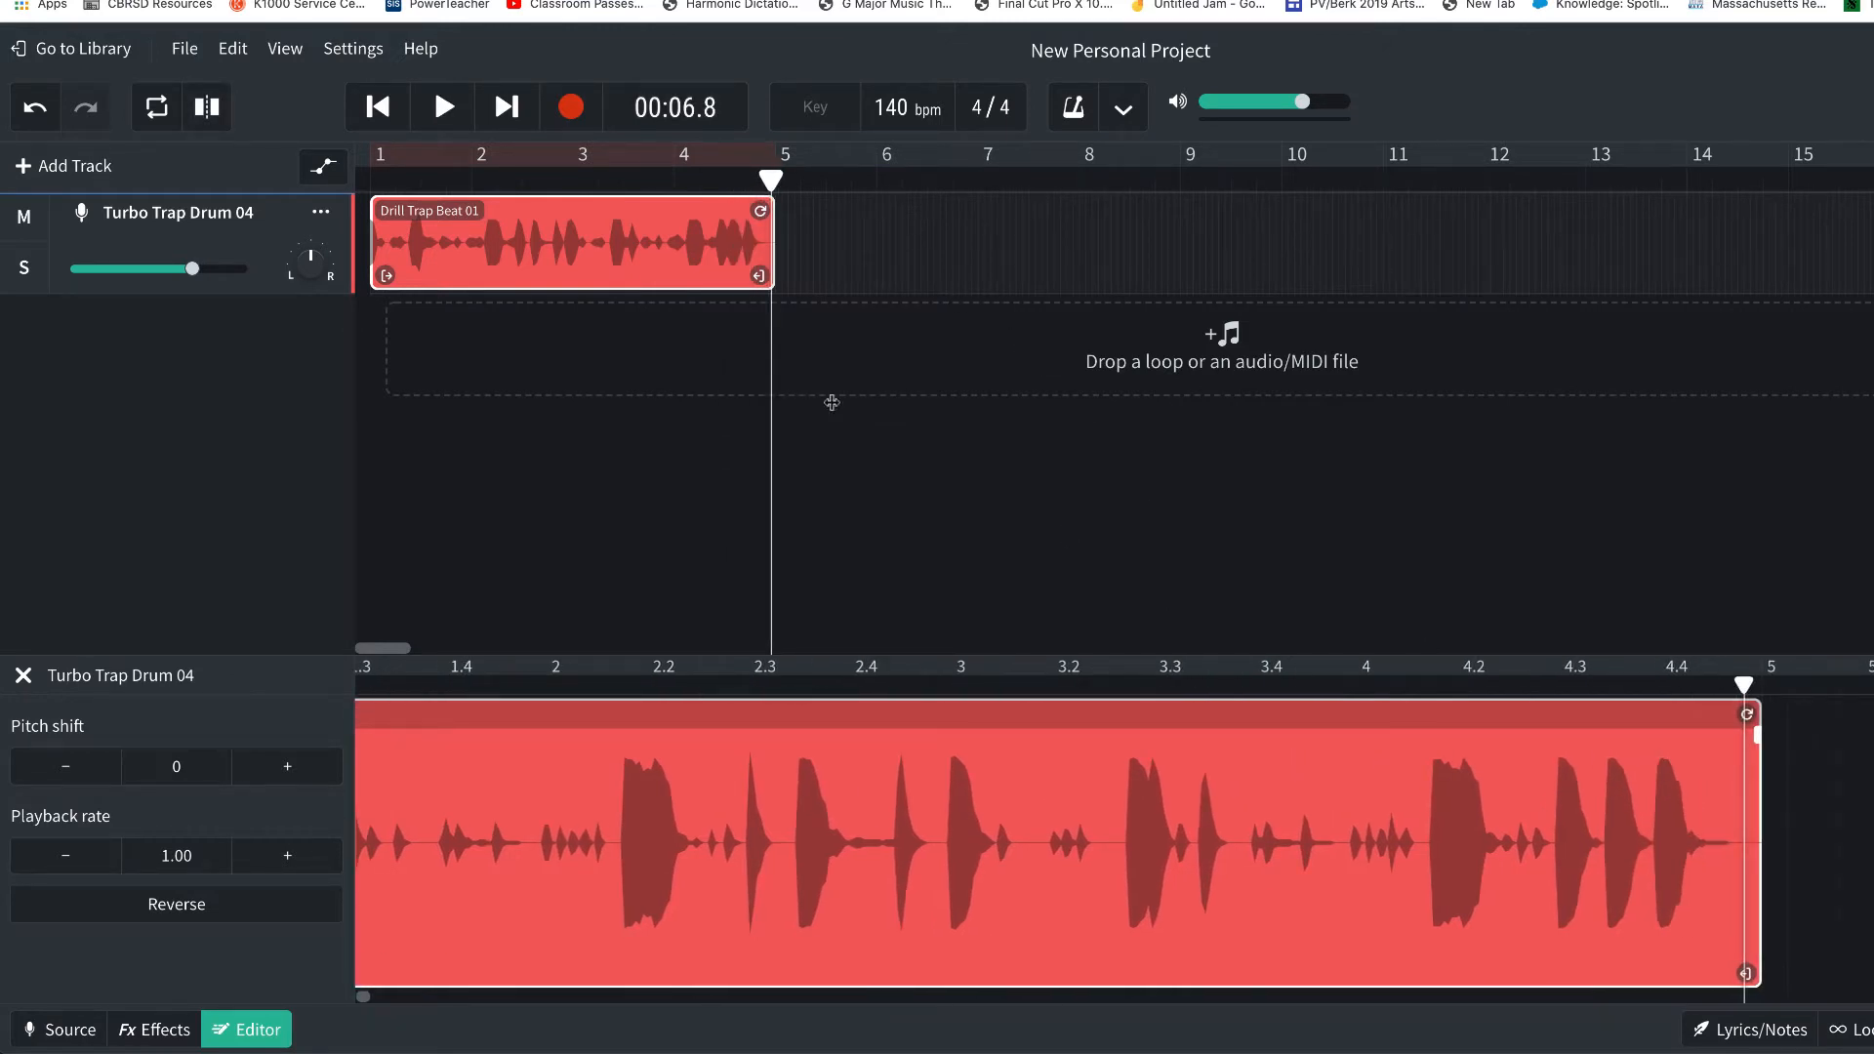
Step: Copy the Drill Trap Beat 01 clip and paste the copy directly after the original, at bar 5
{"action": "right_click", "coordinate": [656, 256]}
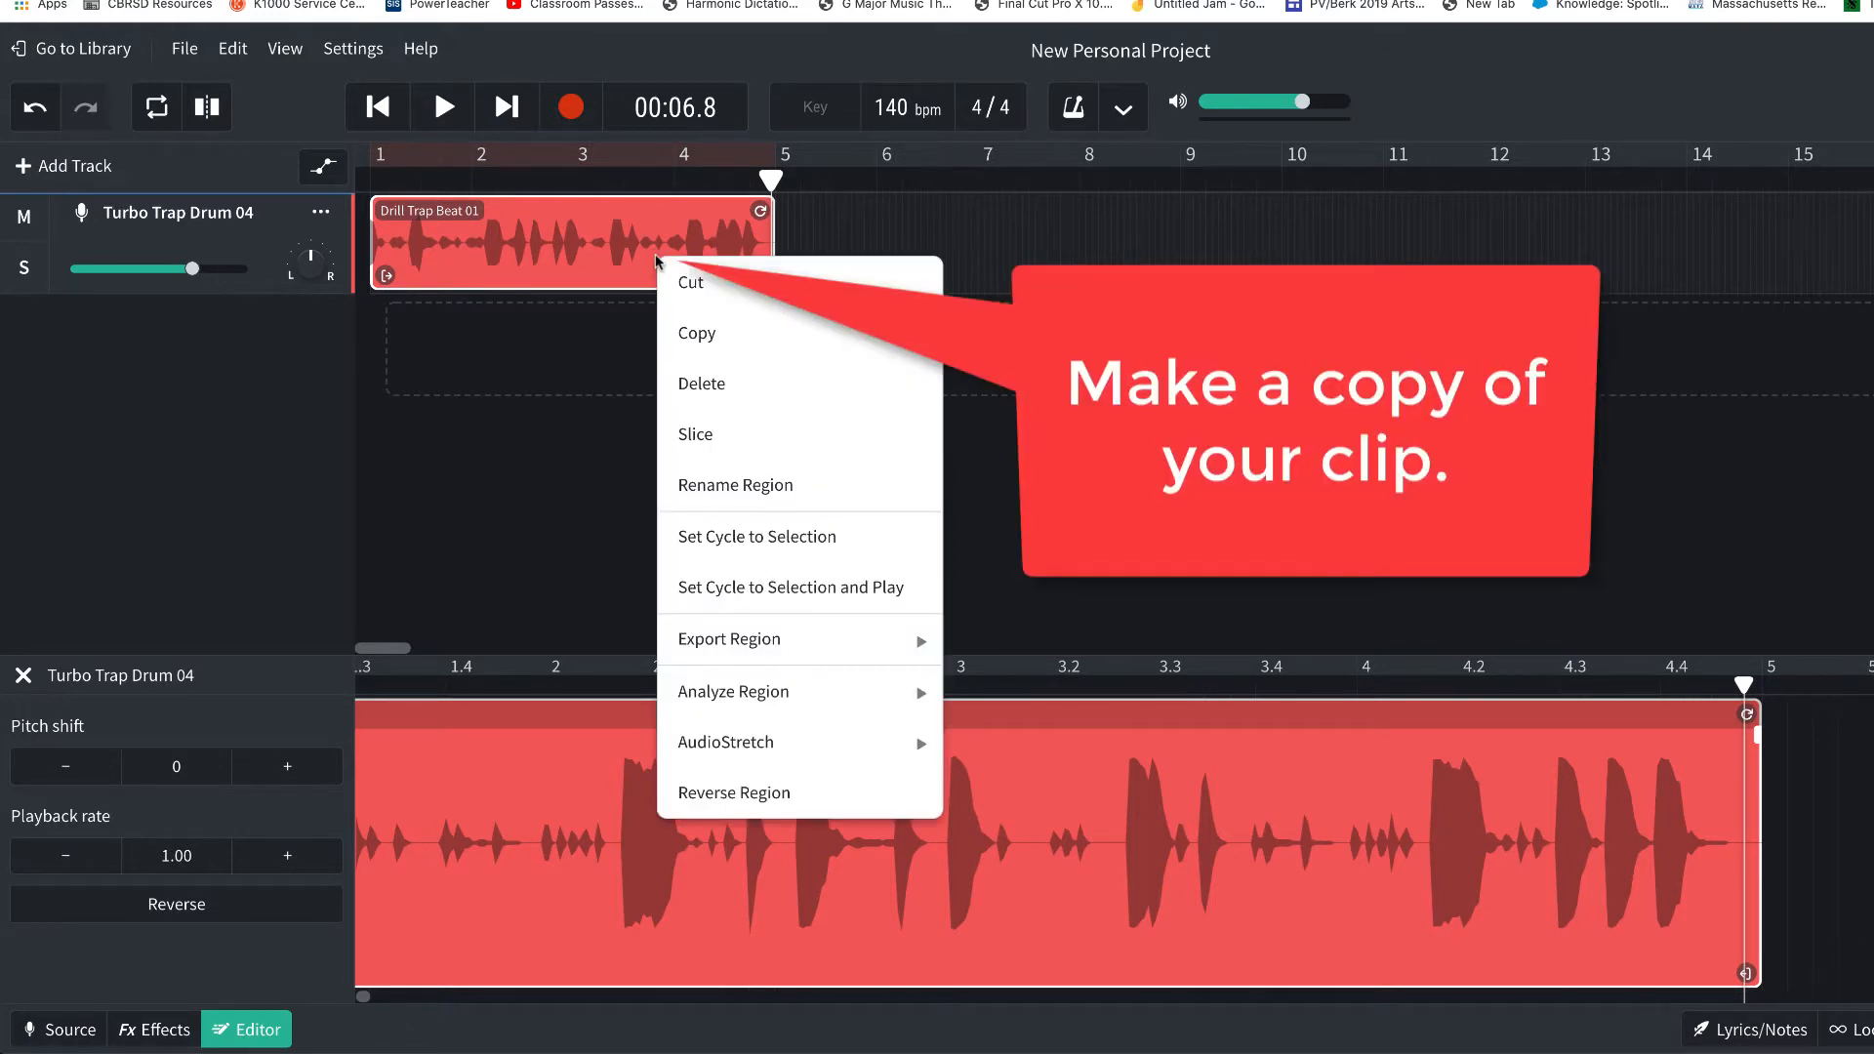
{"action": "left_click", "coordinate": [699, 334]}
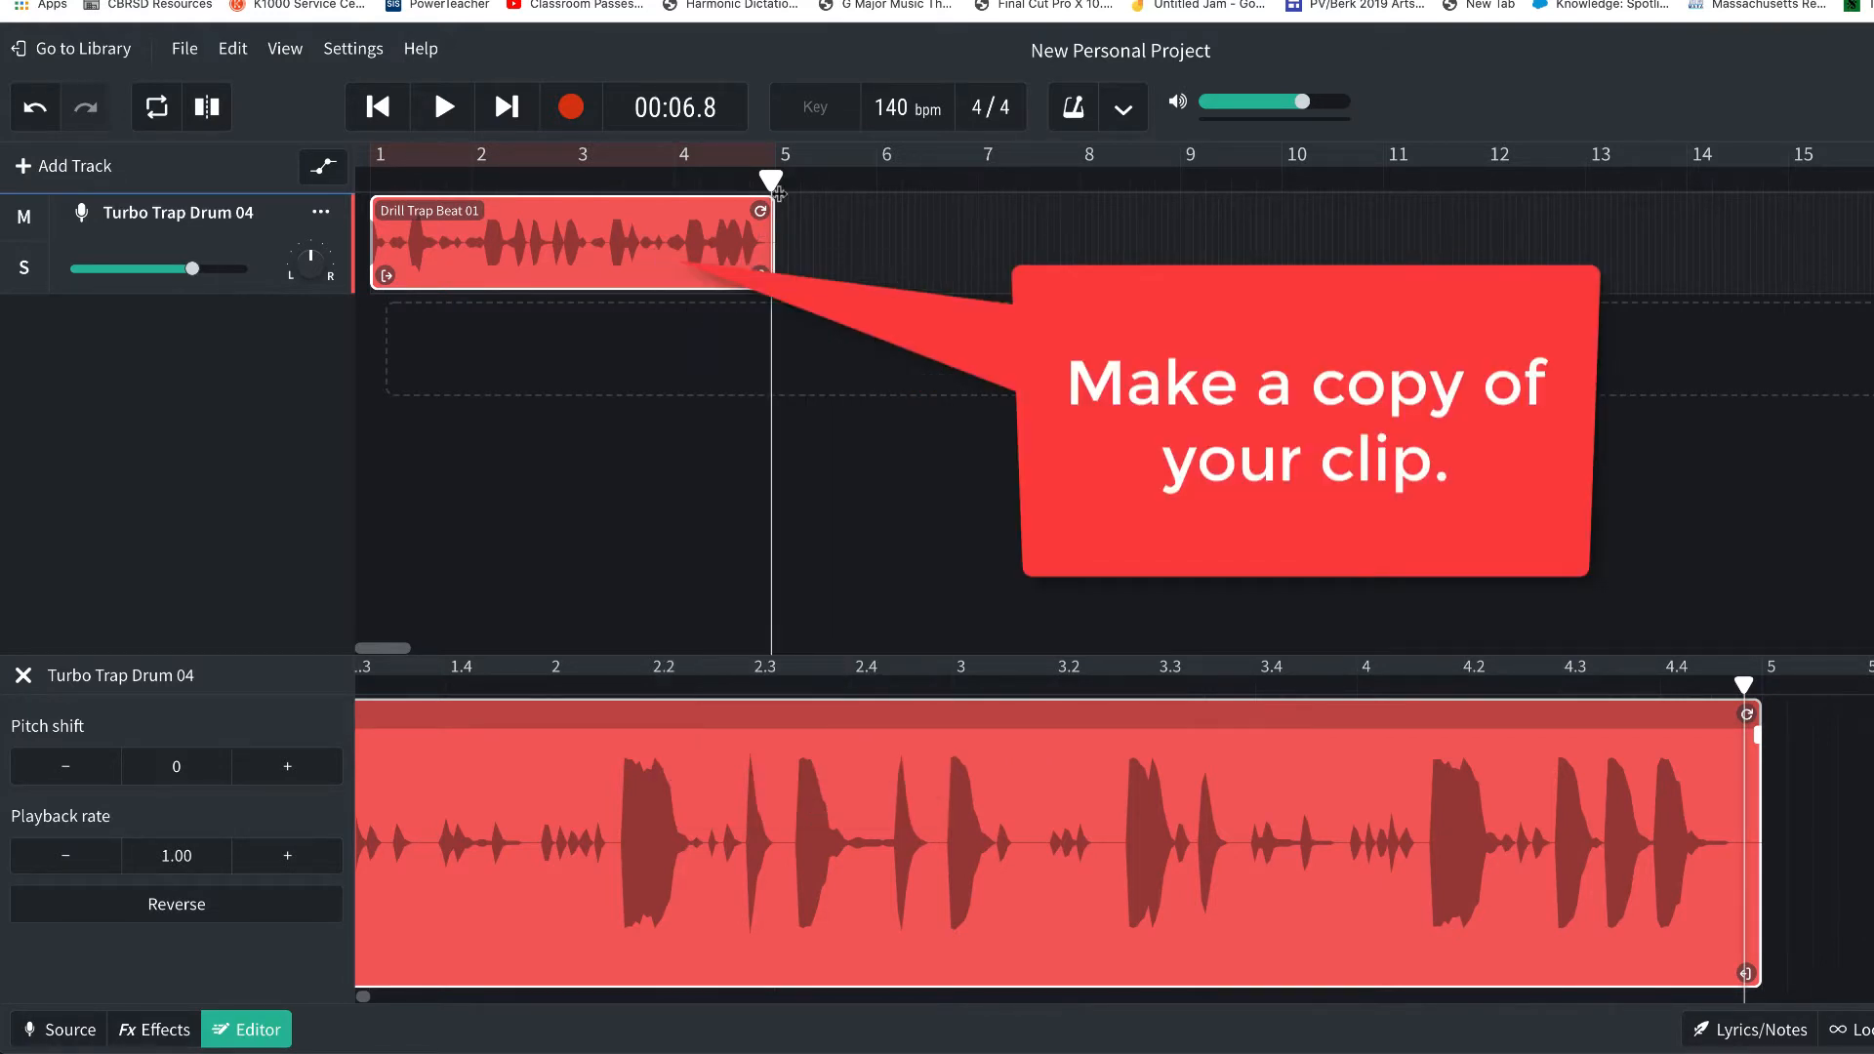
{"action": "mouse_move", "coordinate": [769, 180]}
{"action": "left_mouse_down"}
{"action": "mouse_move", "coordinate": [832, 179]}
{"action": "mouse_move", "coordinate": [772, 185]}
{"action": "left_mouse_up"}
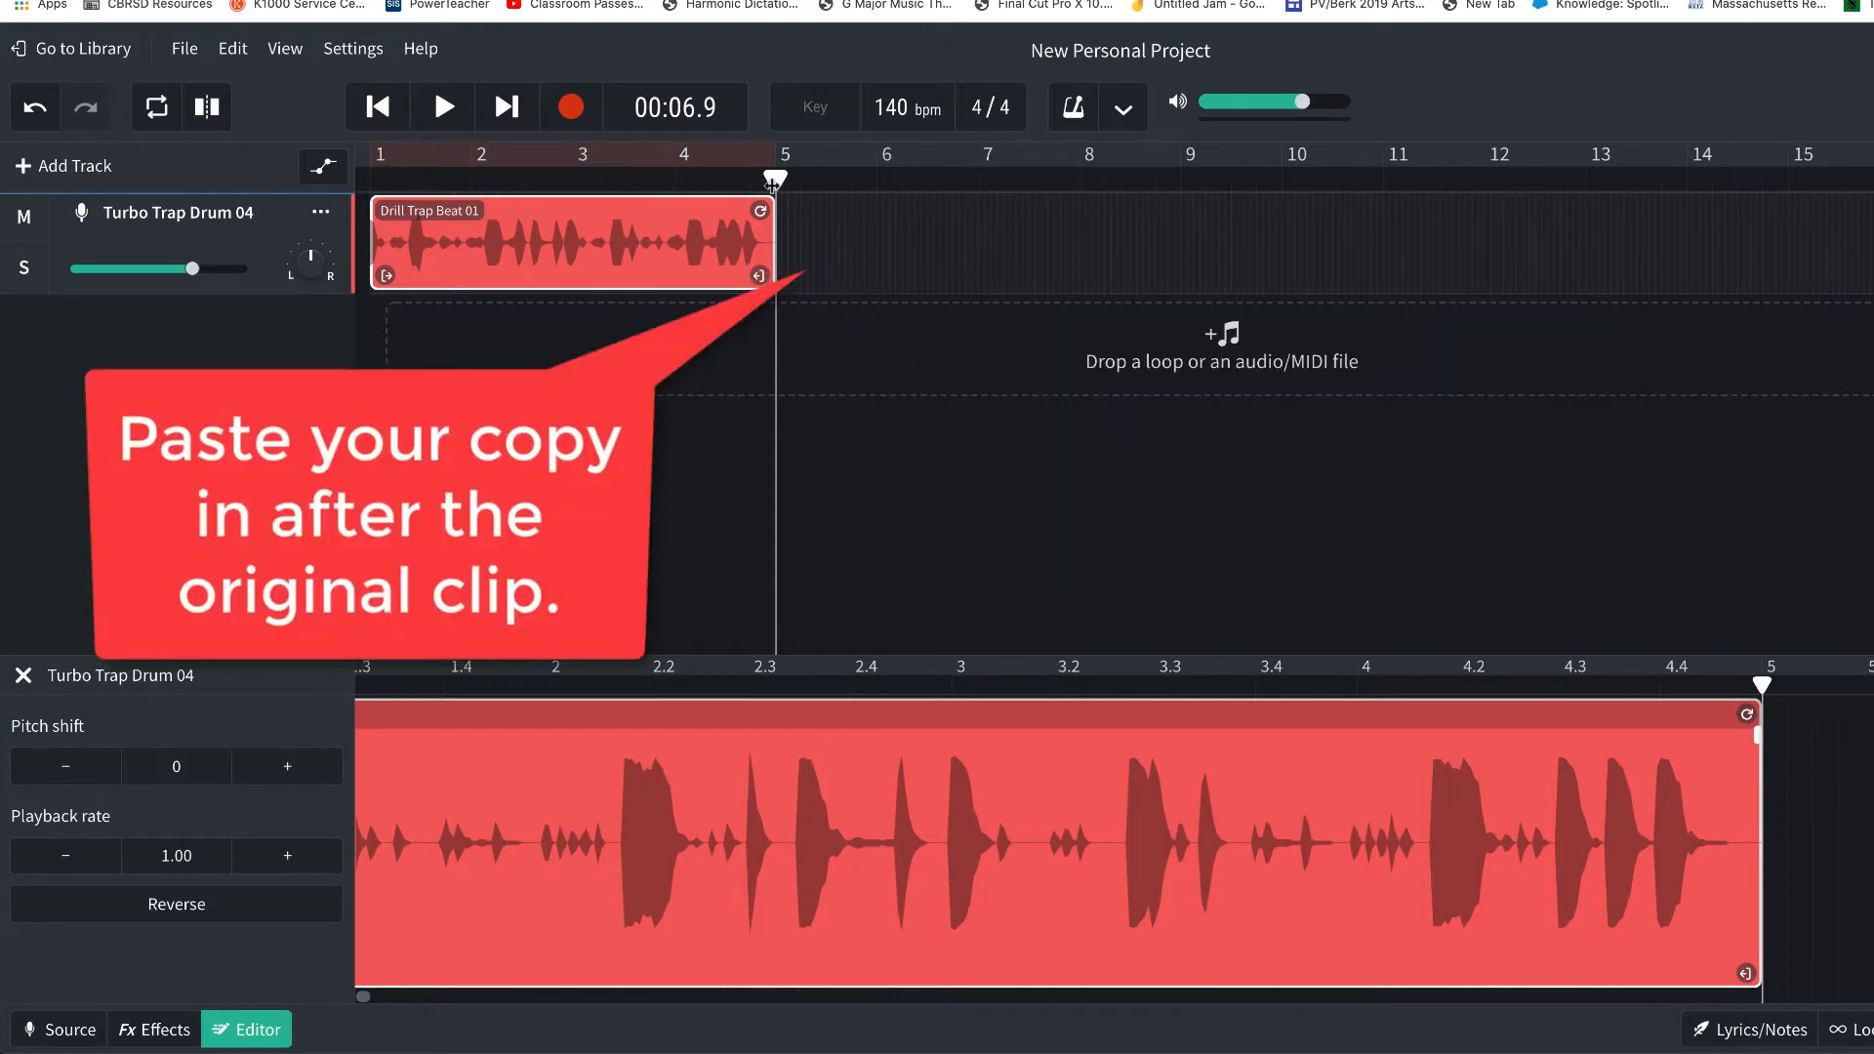
{"action": "key", "text": "ctrl+v"}
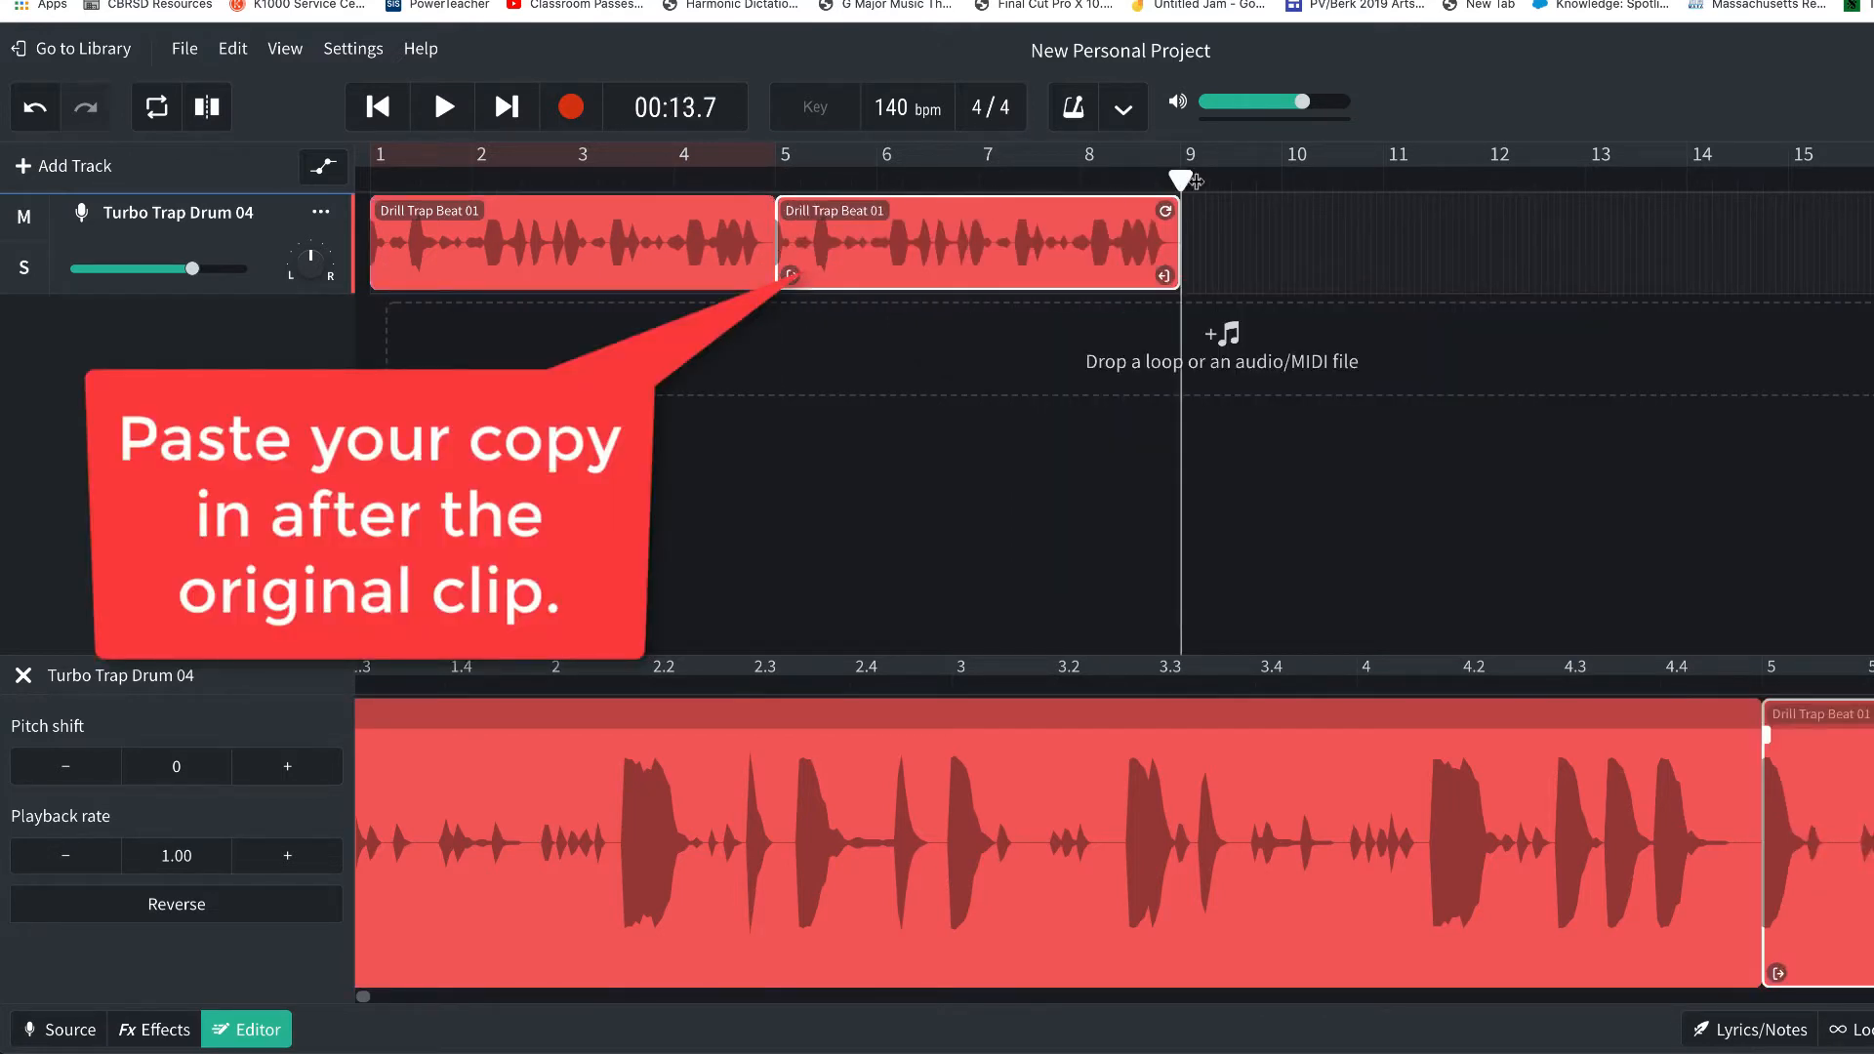
Step: Place the playhead at the start of the copied clip at bar 5 and show its waveform in the editor
{"action": "left_click_drag", "start_coordinate": [1195, 182], "coordinate": [371, 229]}
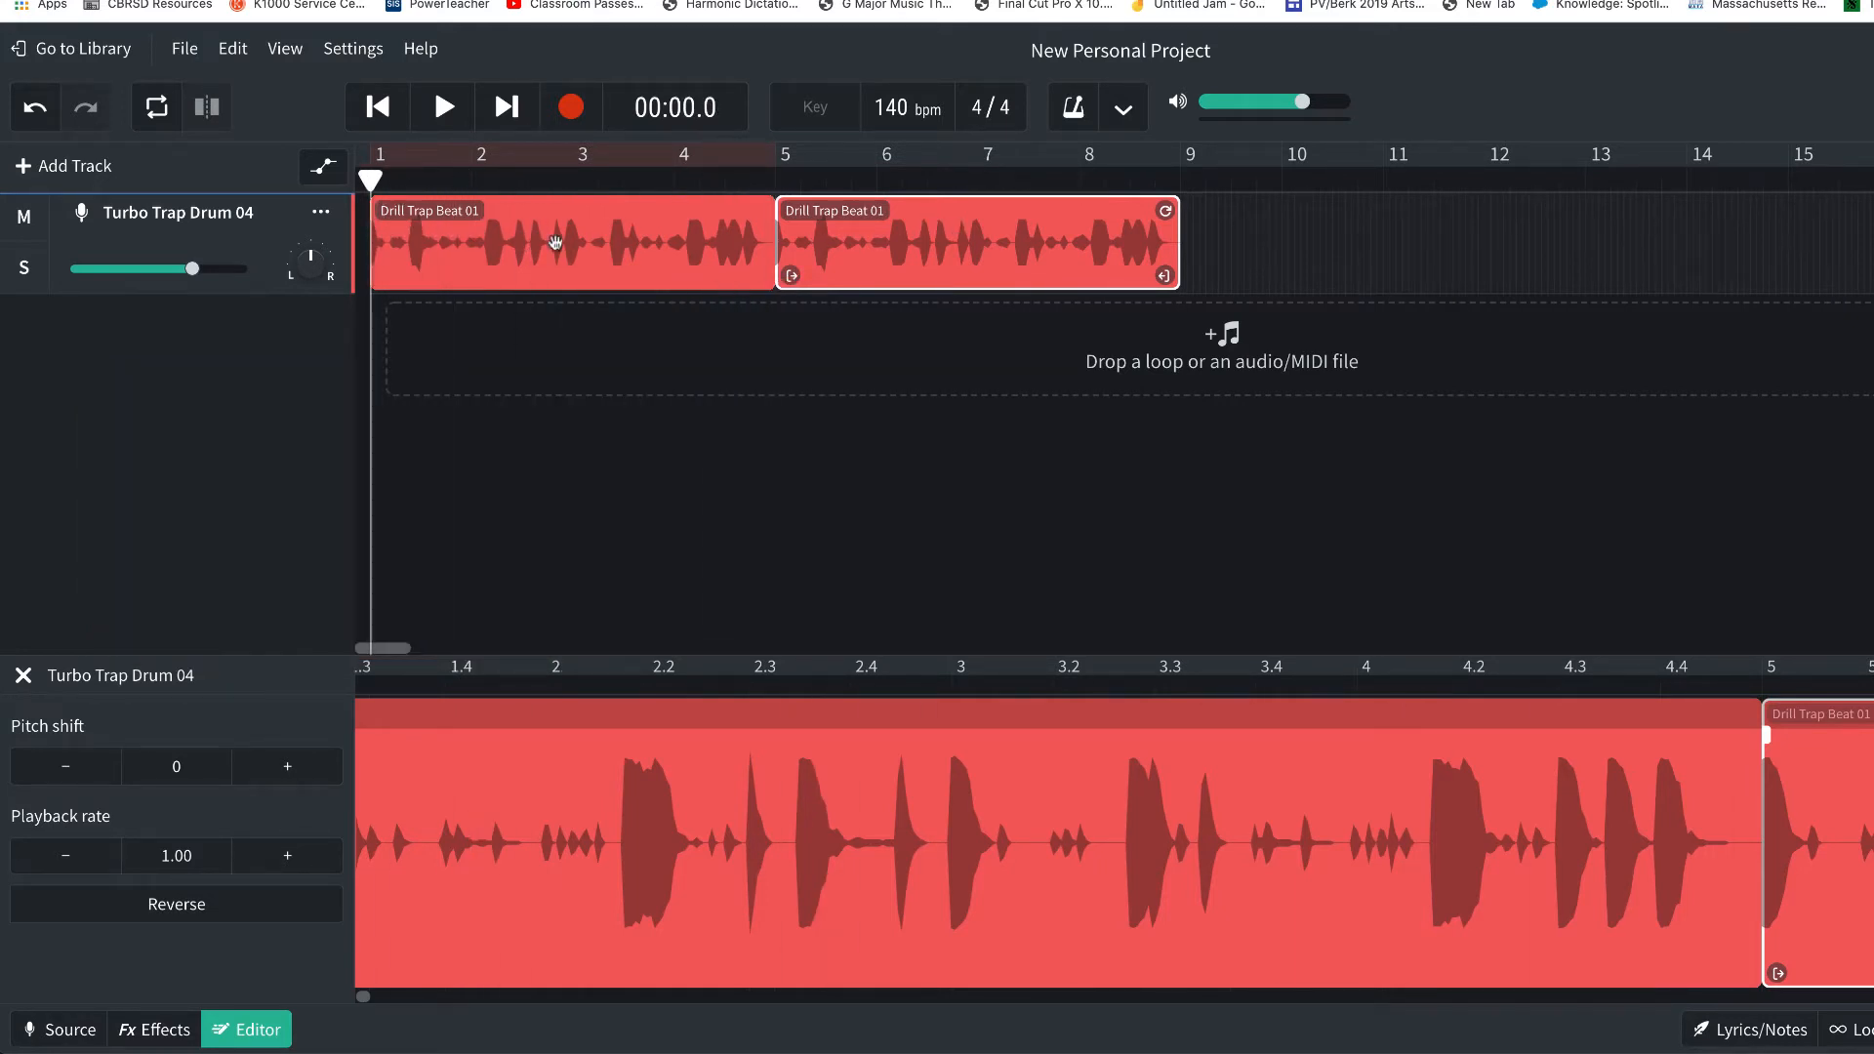
{"action": "left_click", "coordinate": [772, 180]}
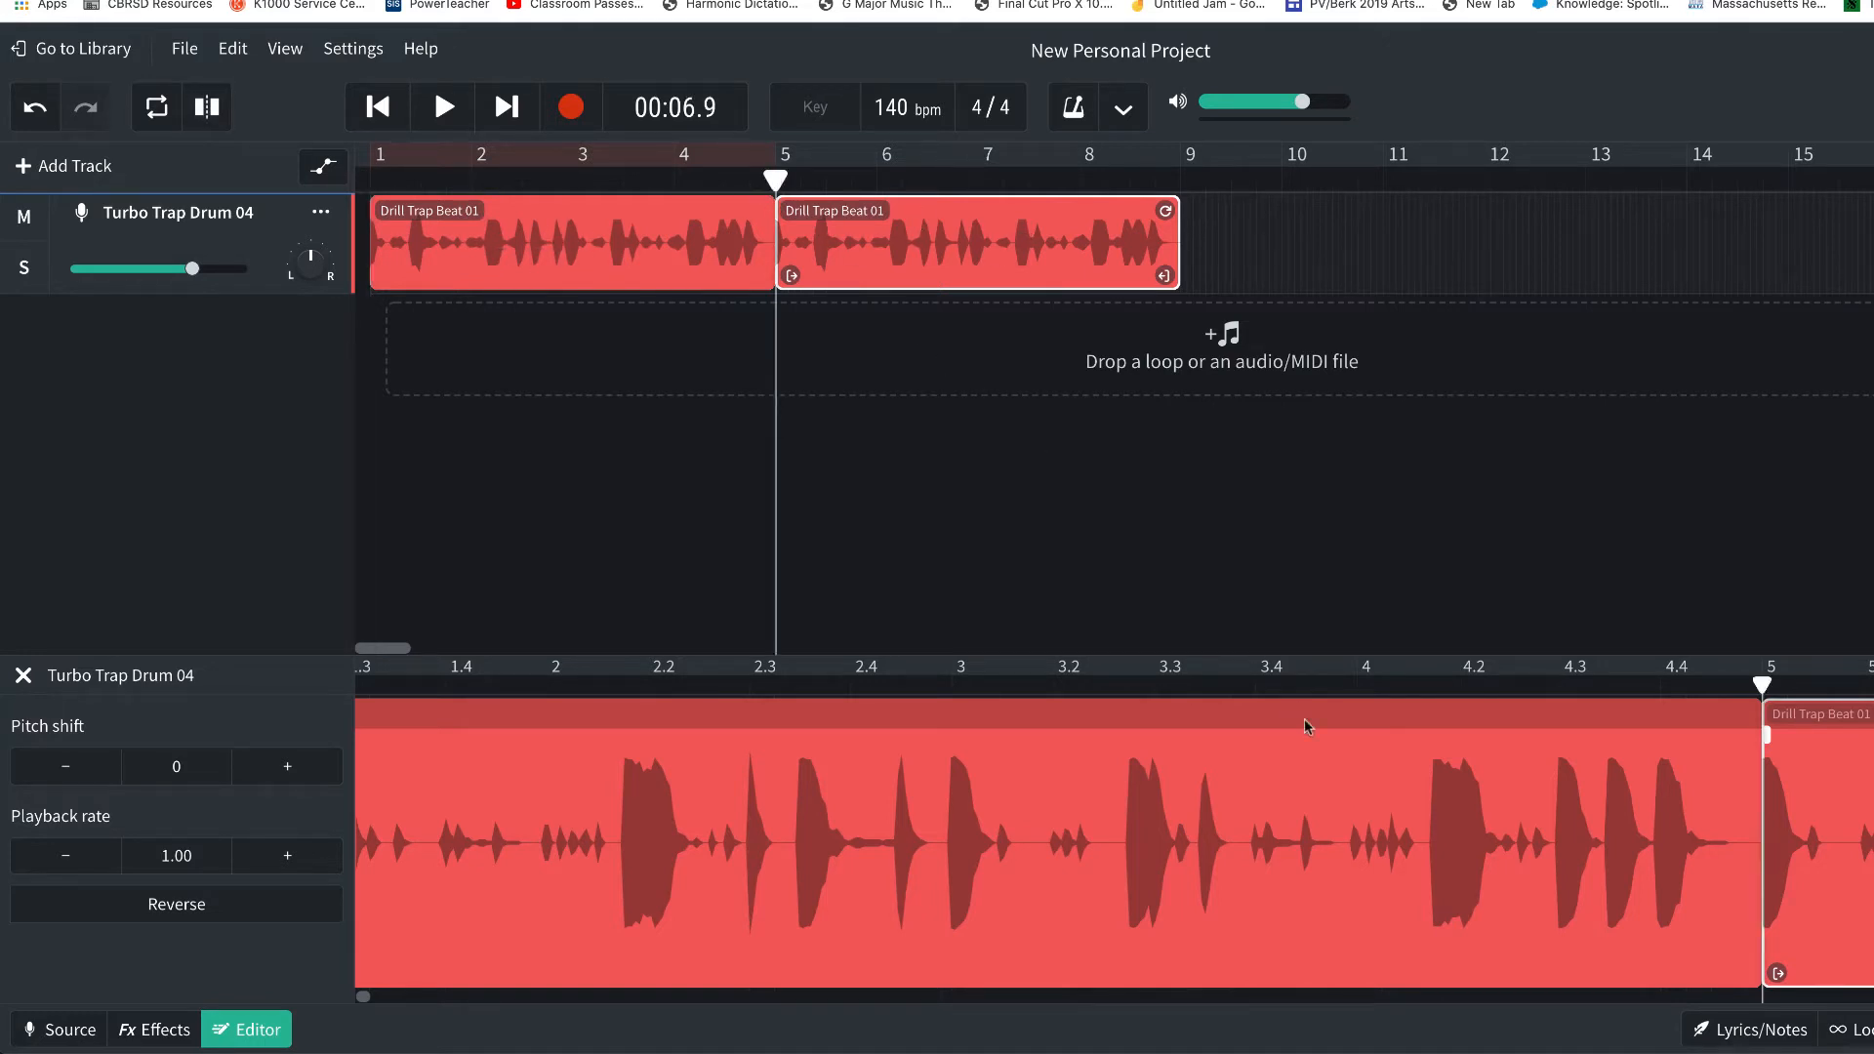
{"action": "scroll", "coordinate": [1404, 824], "scroll_direction": "right", "scroll_amount": 10}
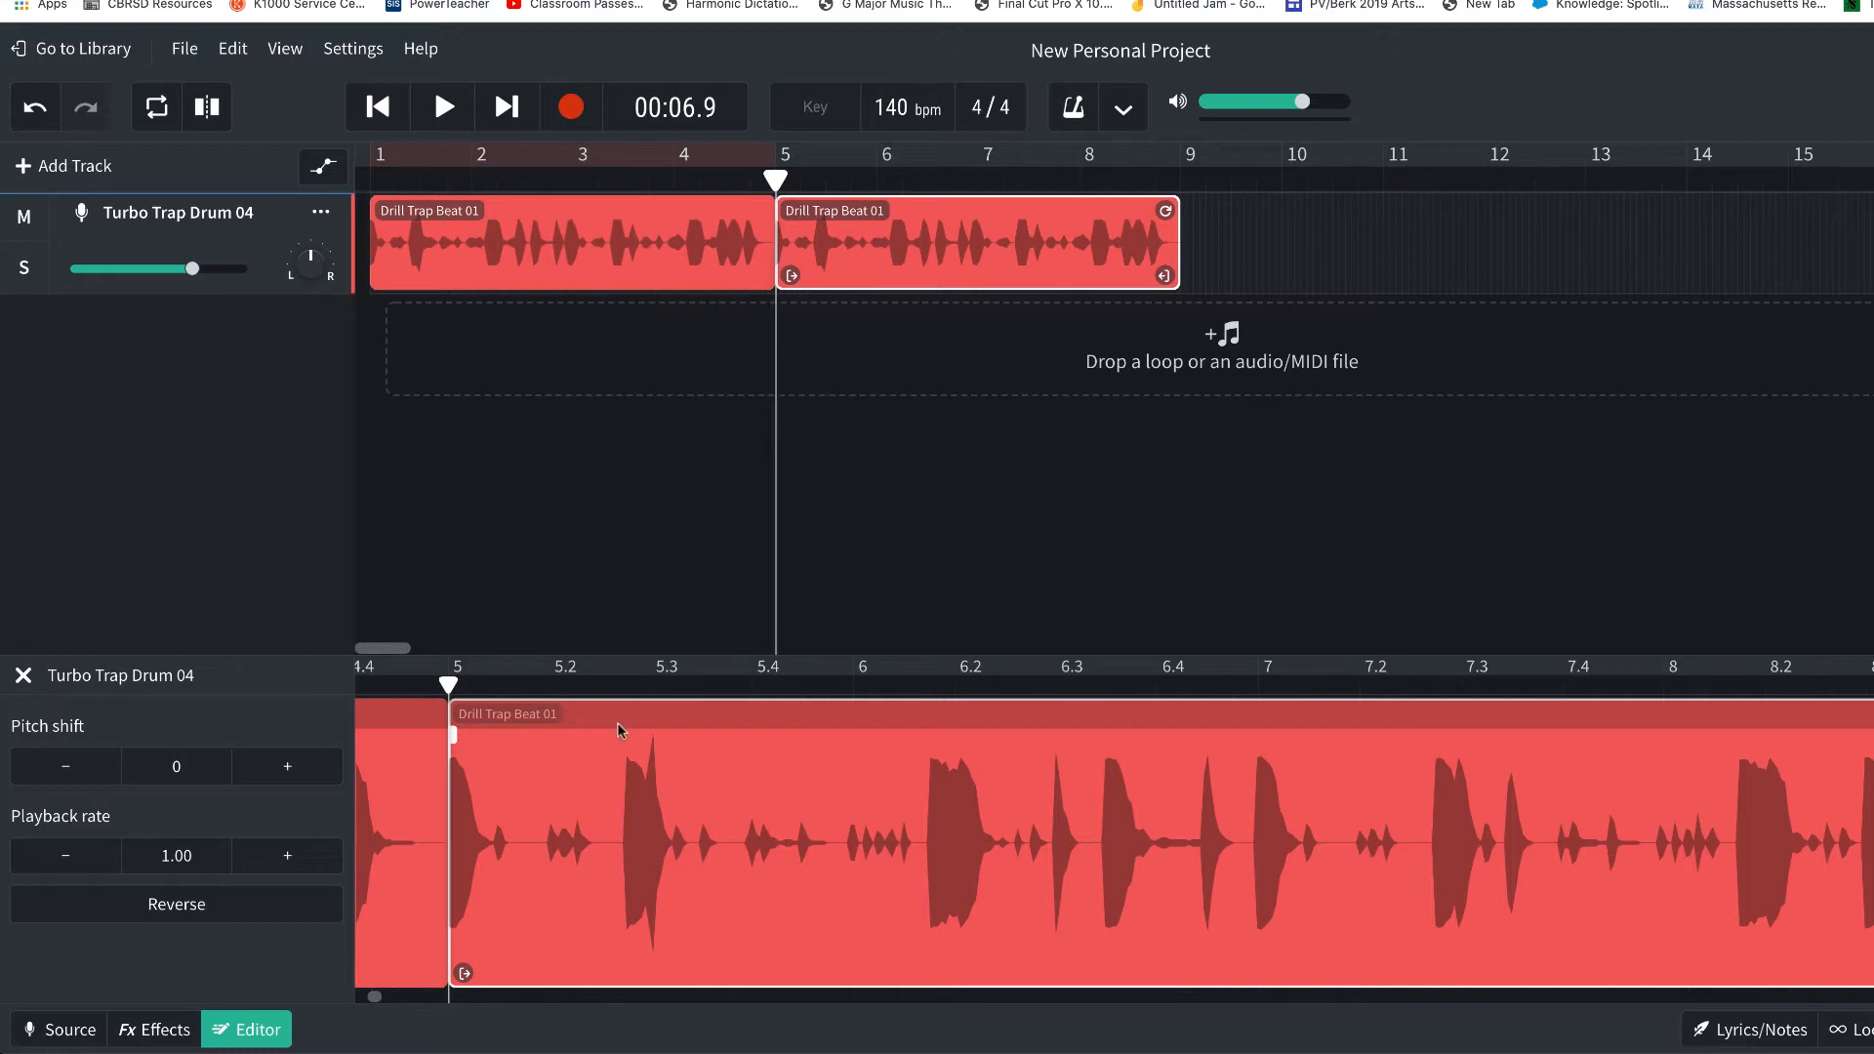
Step: Slice the copied clip at 00:07.6, right before the large hit near beat 5.3
{"action": "left_click_drag", "start_coordinate": [777, 182], "coordinate": [811, 183]}
{"action": "key", "text": "Right"}
{"action": "key", "text": "Right"}
{"action": "key", "text": "Right"}
{"action": "key", "text": "Right"}
{"action": "key", "text": "Right"}
{"action": "key", "text": "Right"}
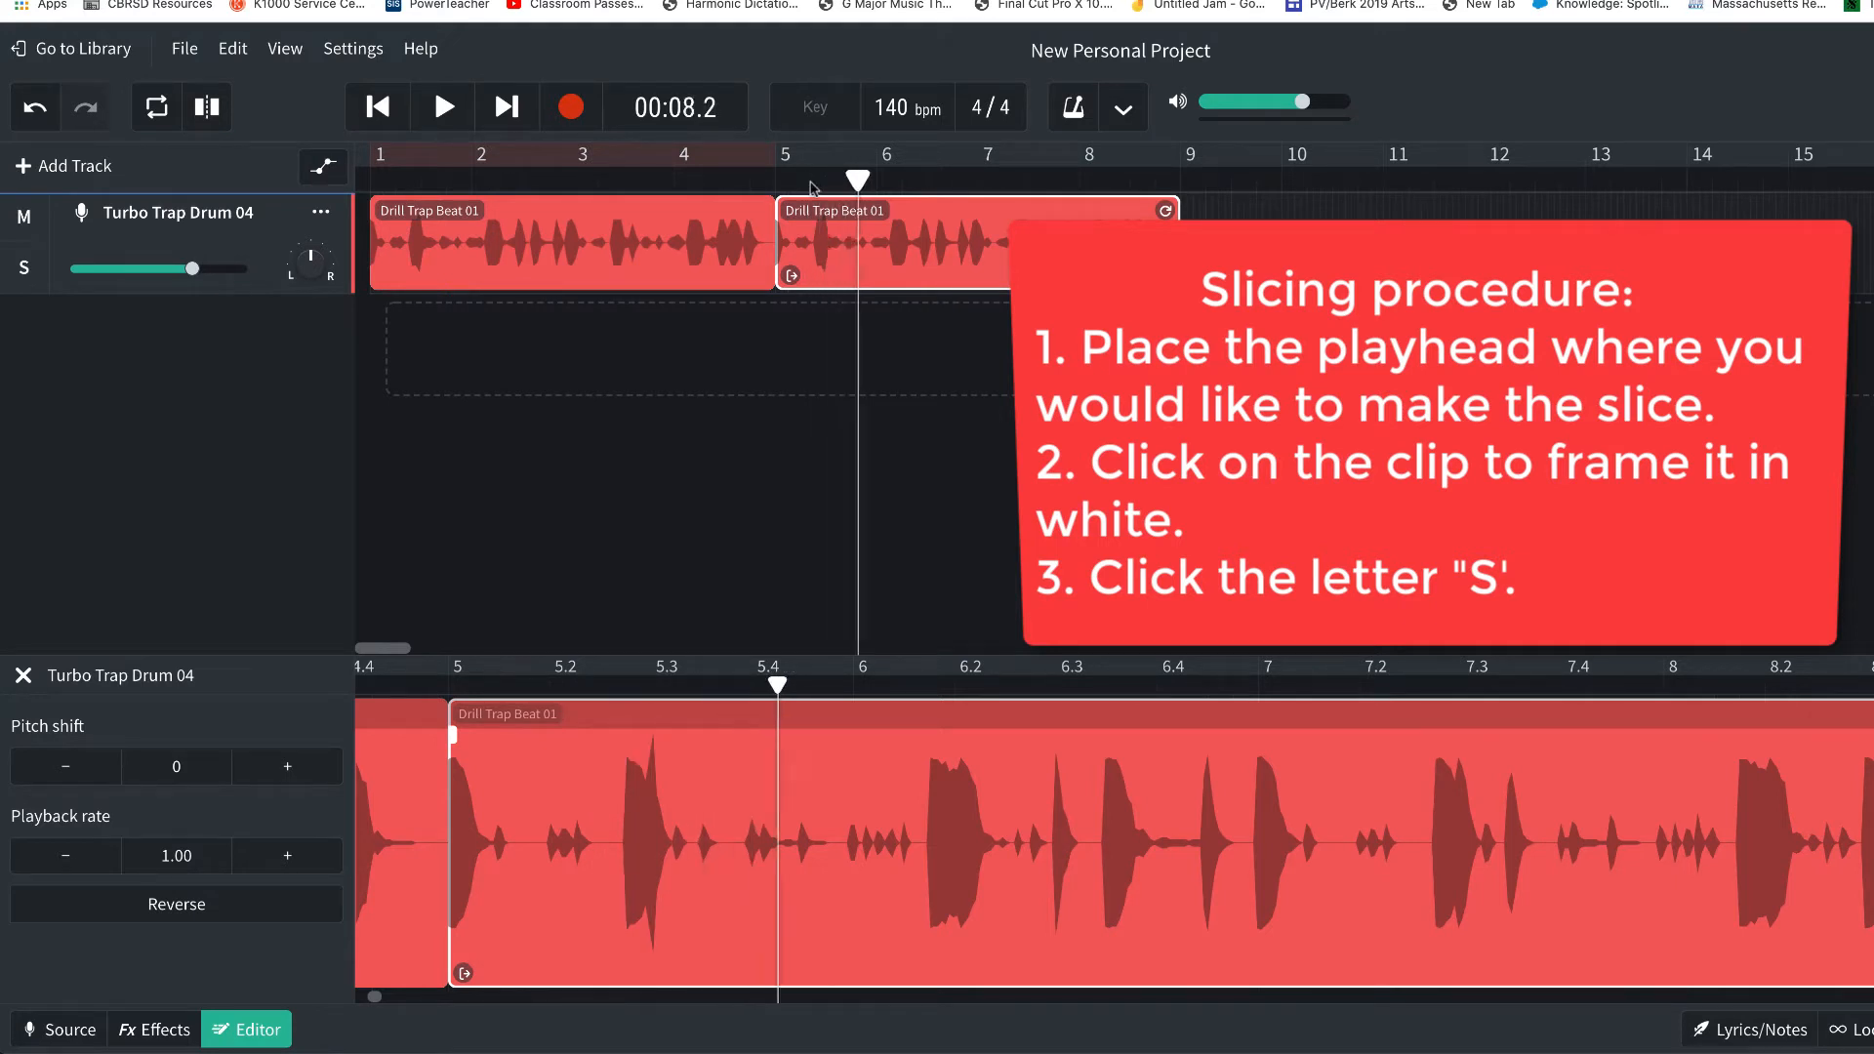
{"action": "key", "text": "Left"}
{"action": "key", "text": "Left"}
{"action": "key", "text": "Left"}
{"action": "key", "text": "Left"}
{"action": "key", "text": "Left"}
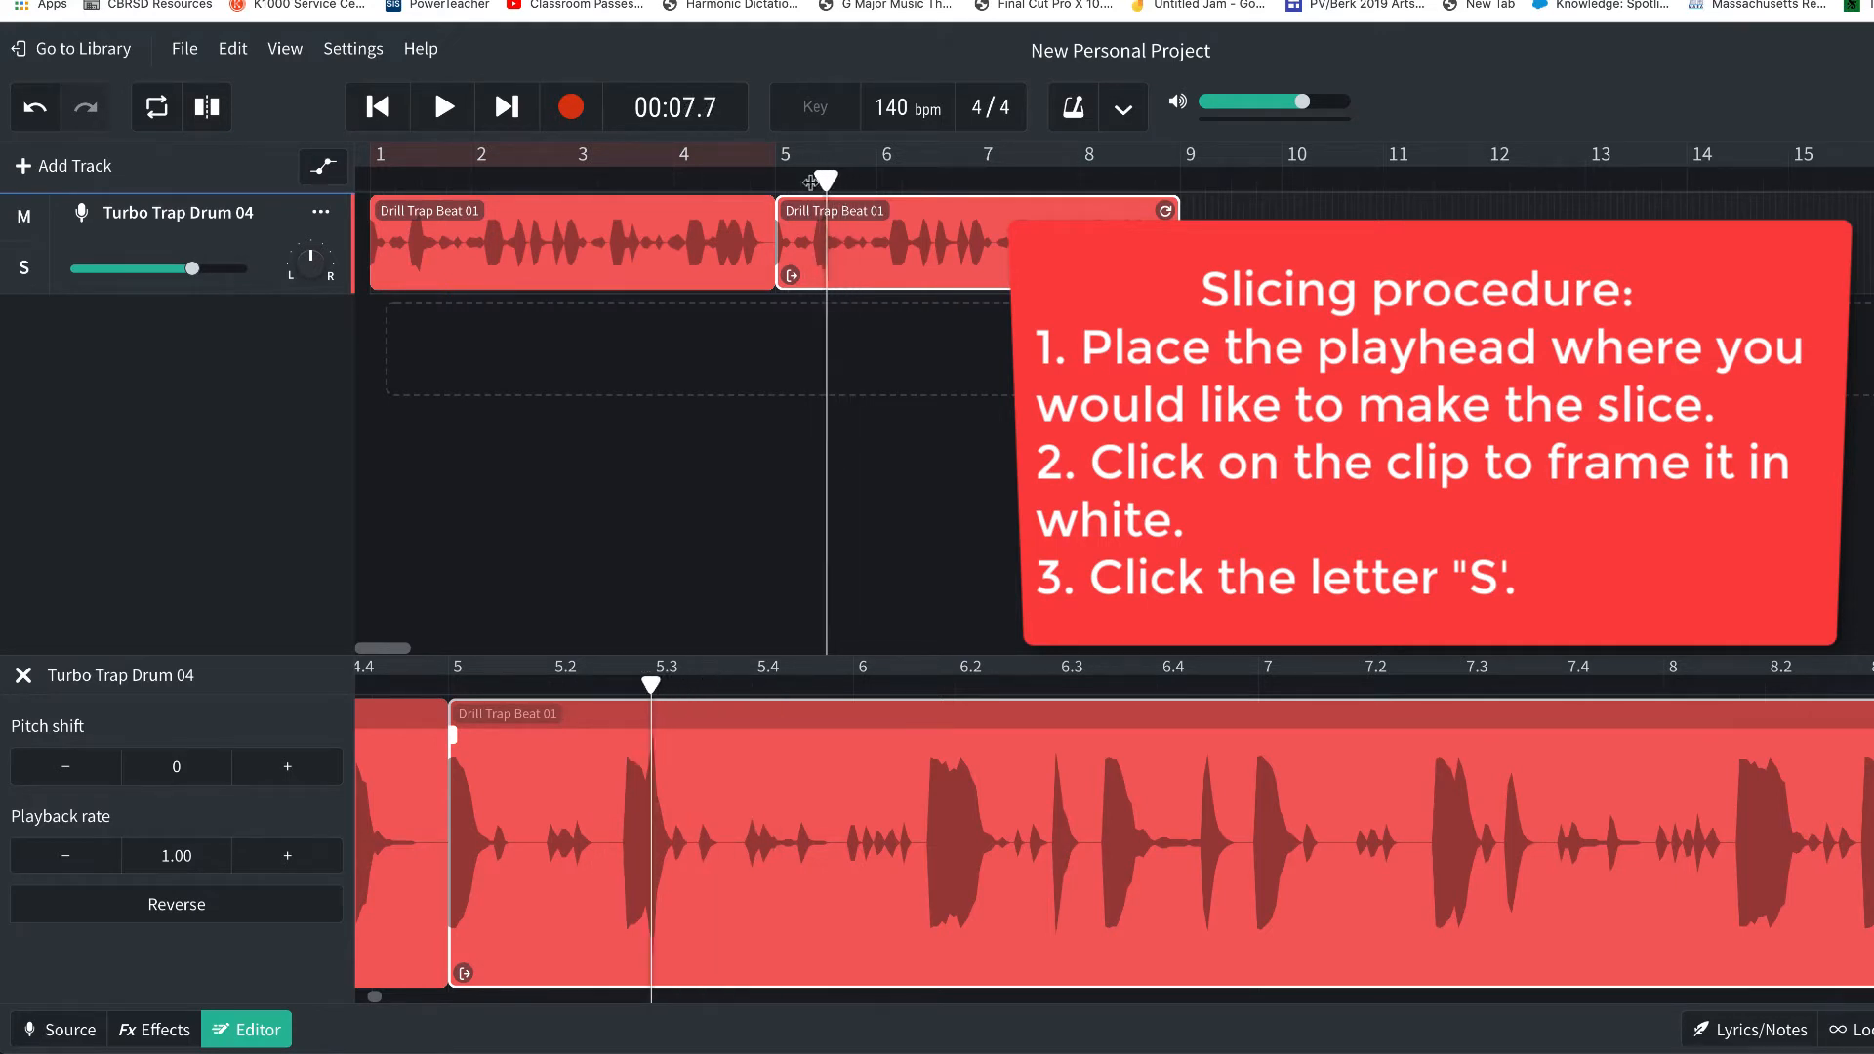
{"action": "key", "text": "Left"}
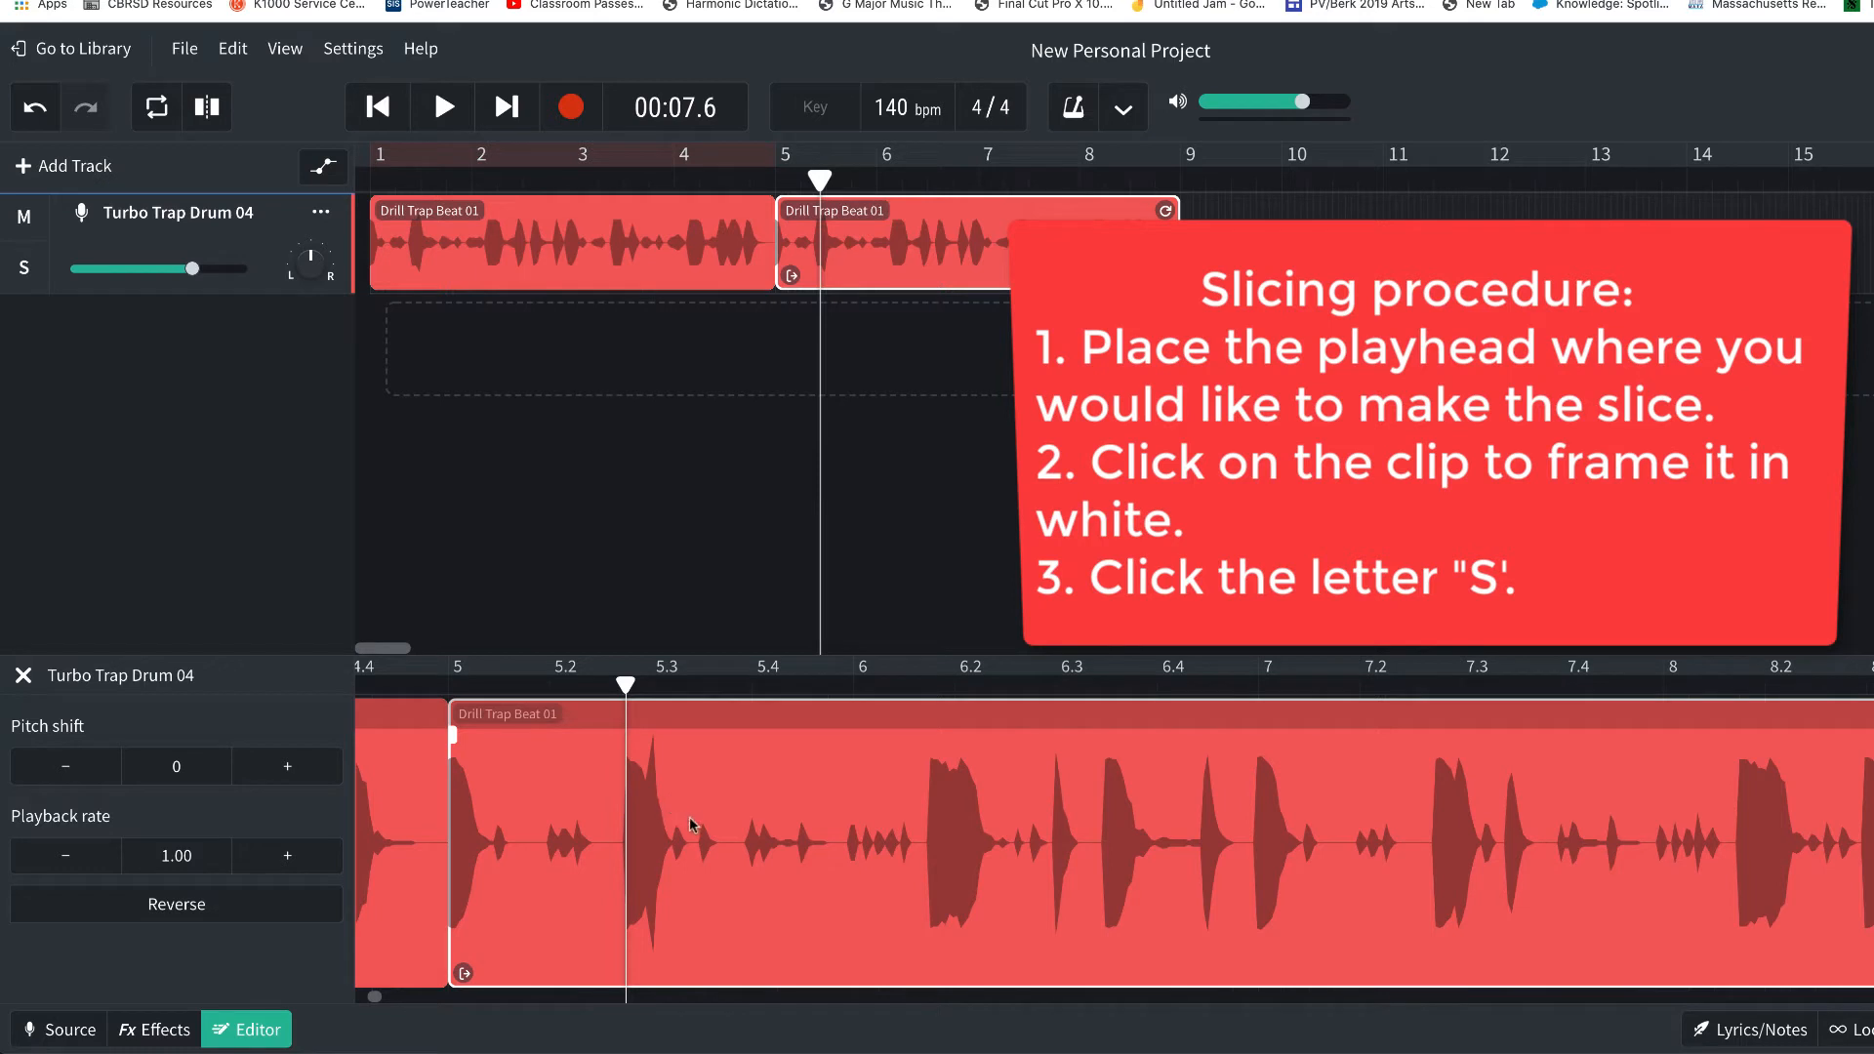
{"action": "key", "text": "s"}
Step: Select the two slices of the copied clip in turn to check the cut, ending on the longer one
{"action": "left_click", "coordinate": [594, 816]}
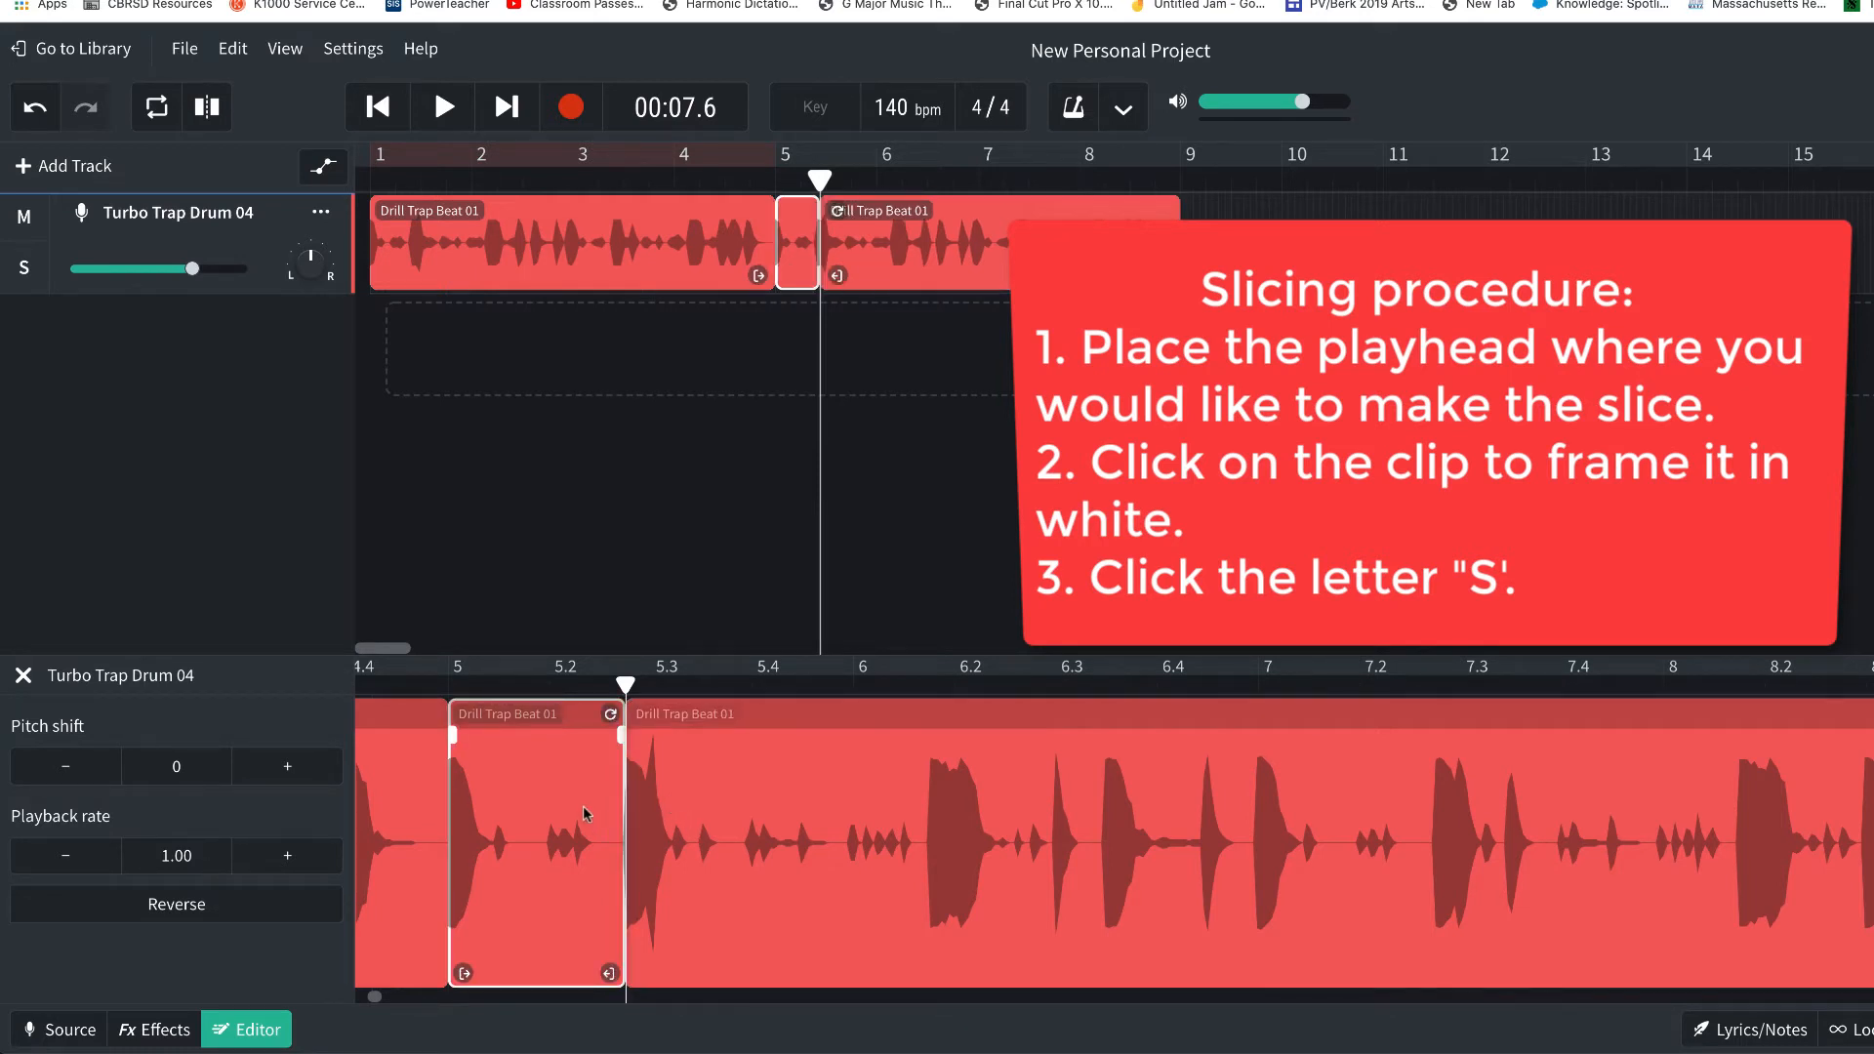
{"action": "left_click", "coordinate": [689, 810]}
{"action": "left_click", "coordinate": [563, 831]}
{"action": "left_click", "coordinate": [723, 804]}
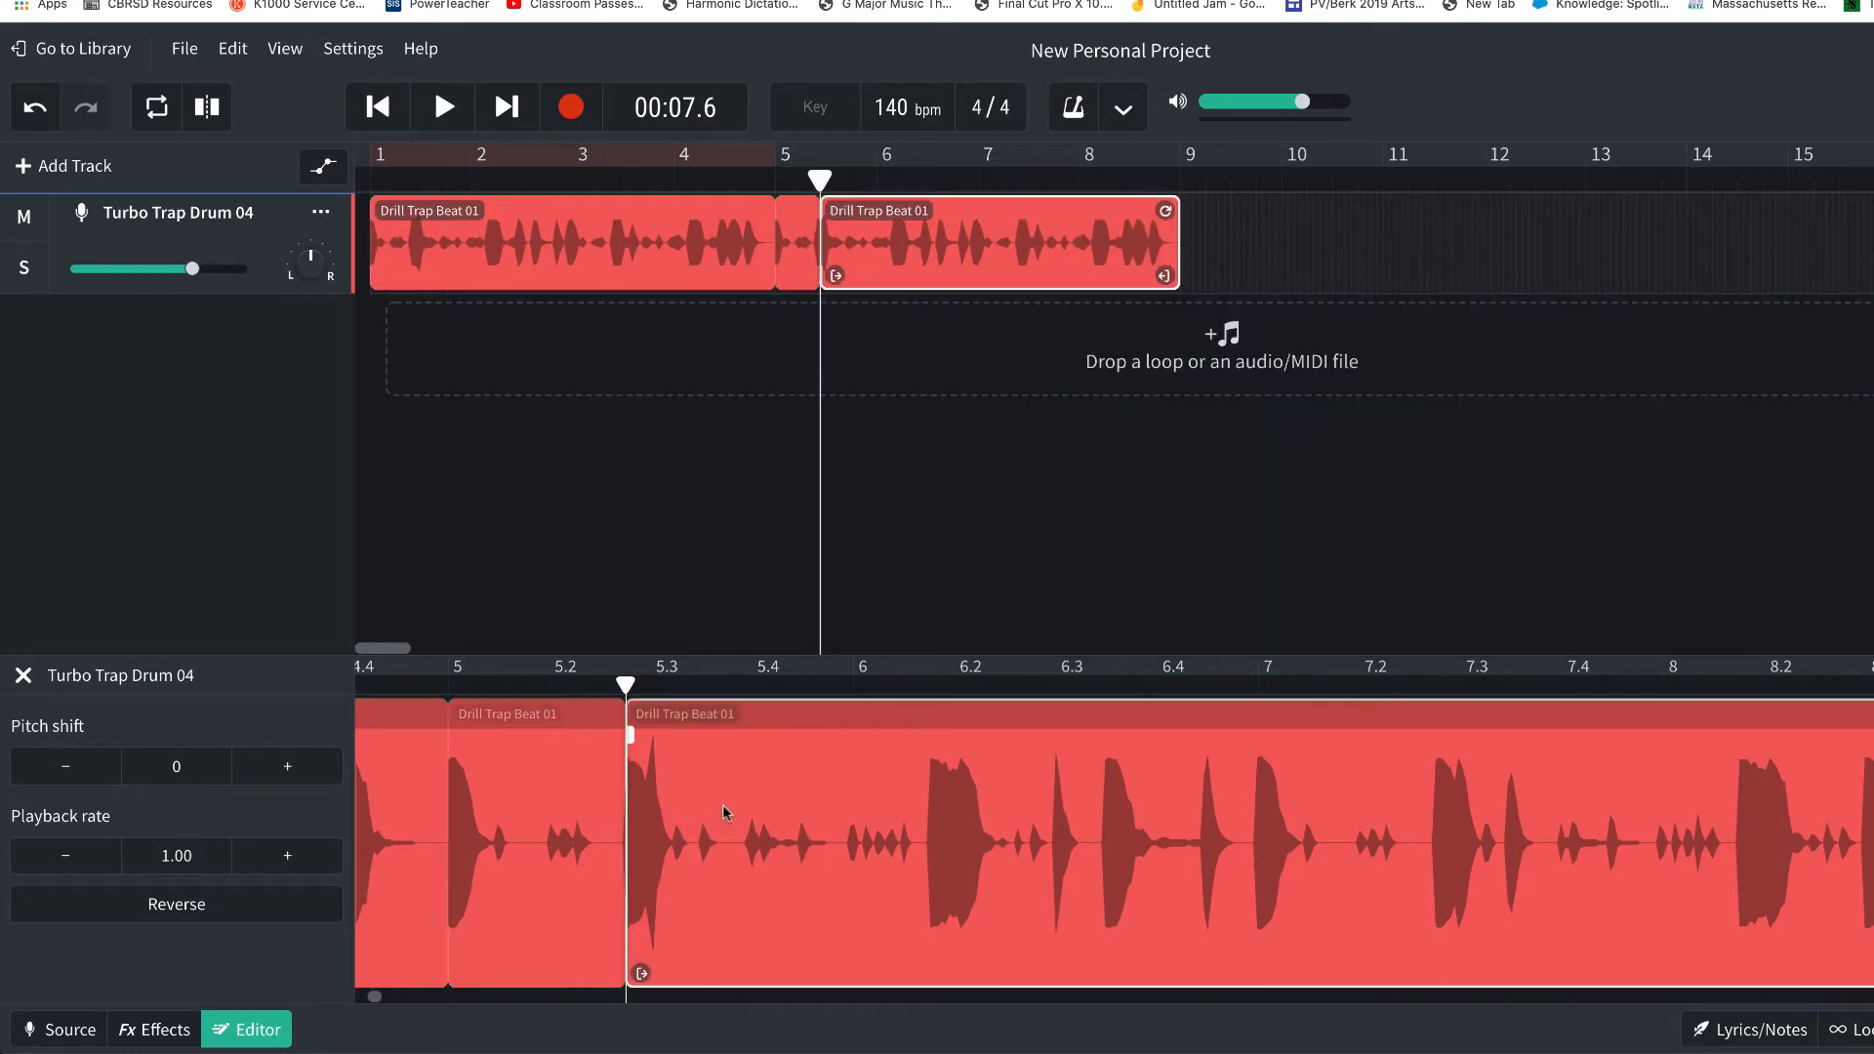
{"action": "left_click_drag", "start_coordinate": [722, 804], "coordinate": [760, 718]}
Step: Play the sliced copy from its start at bar 5 to hear the hit
{"action": "left_click", "coordinate": [449, 687]}
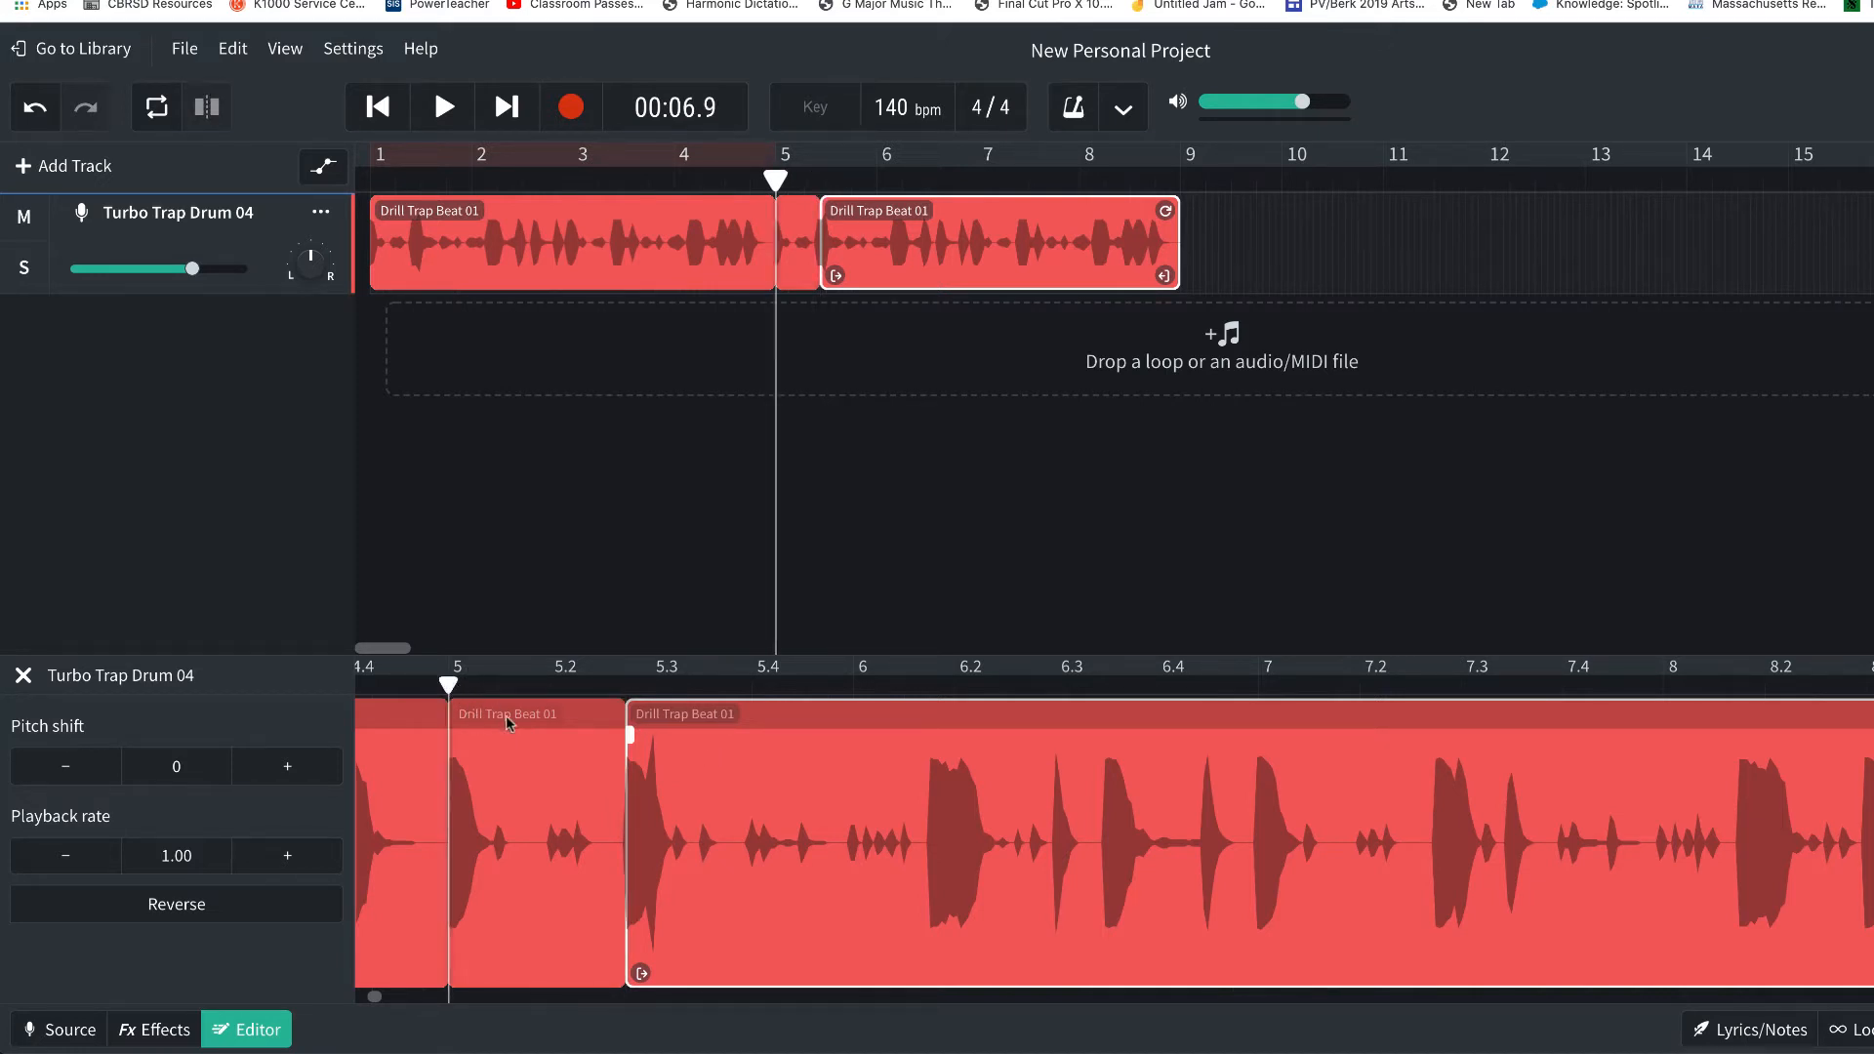
{"action": "key", "text": "space"}
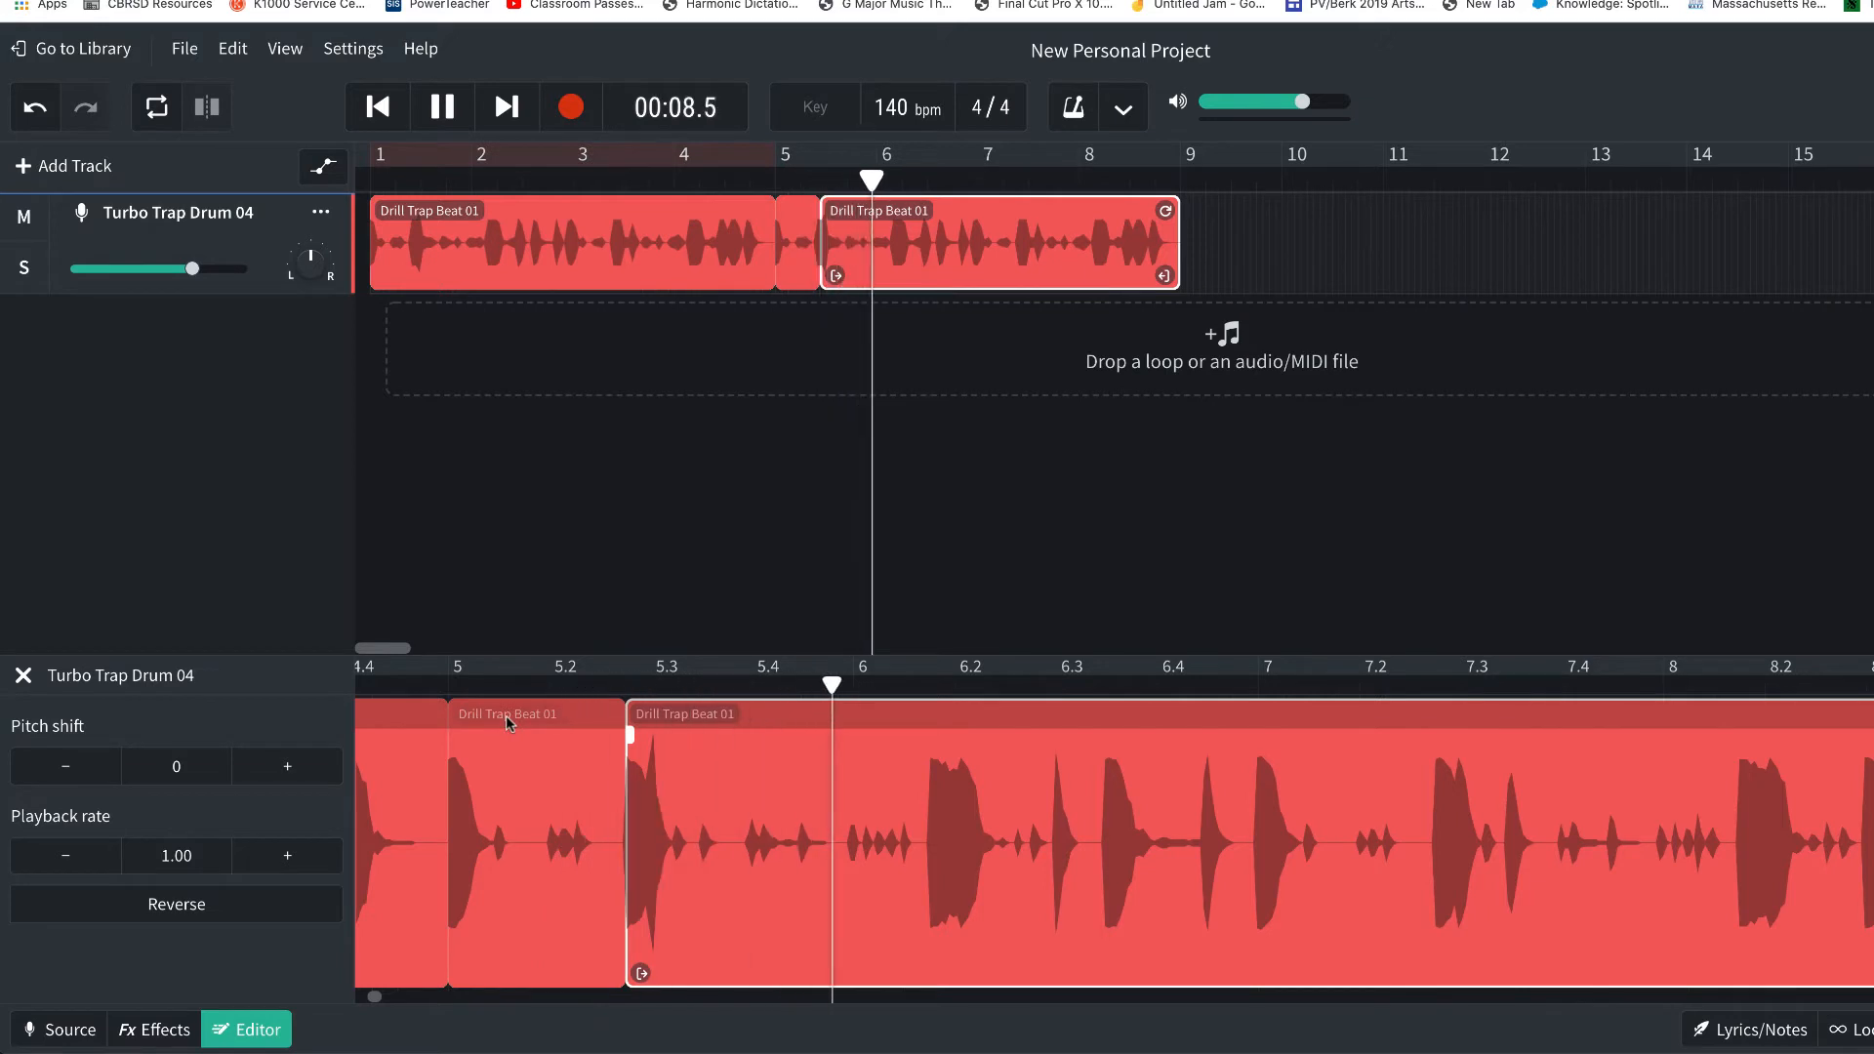
{"action": "key", "text": "space"}
Step: Slice the copied clip again at 00:07.8, right after the large hit, to isolate that hit
{"action": "left_click", "coordinate": [863, 688]}
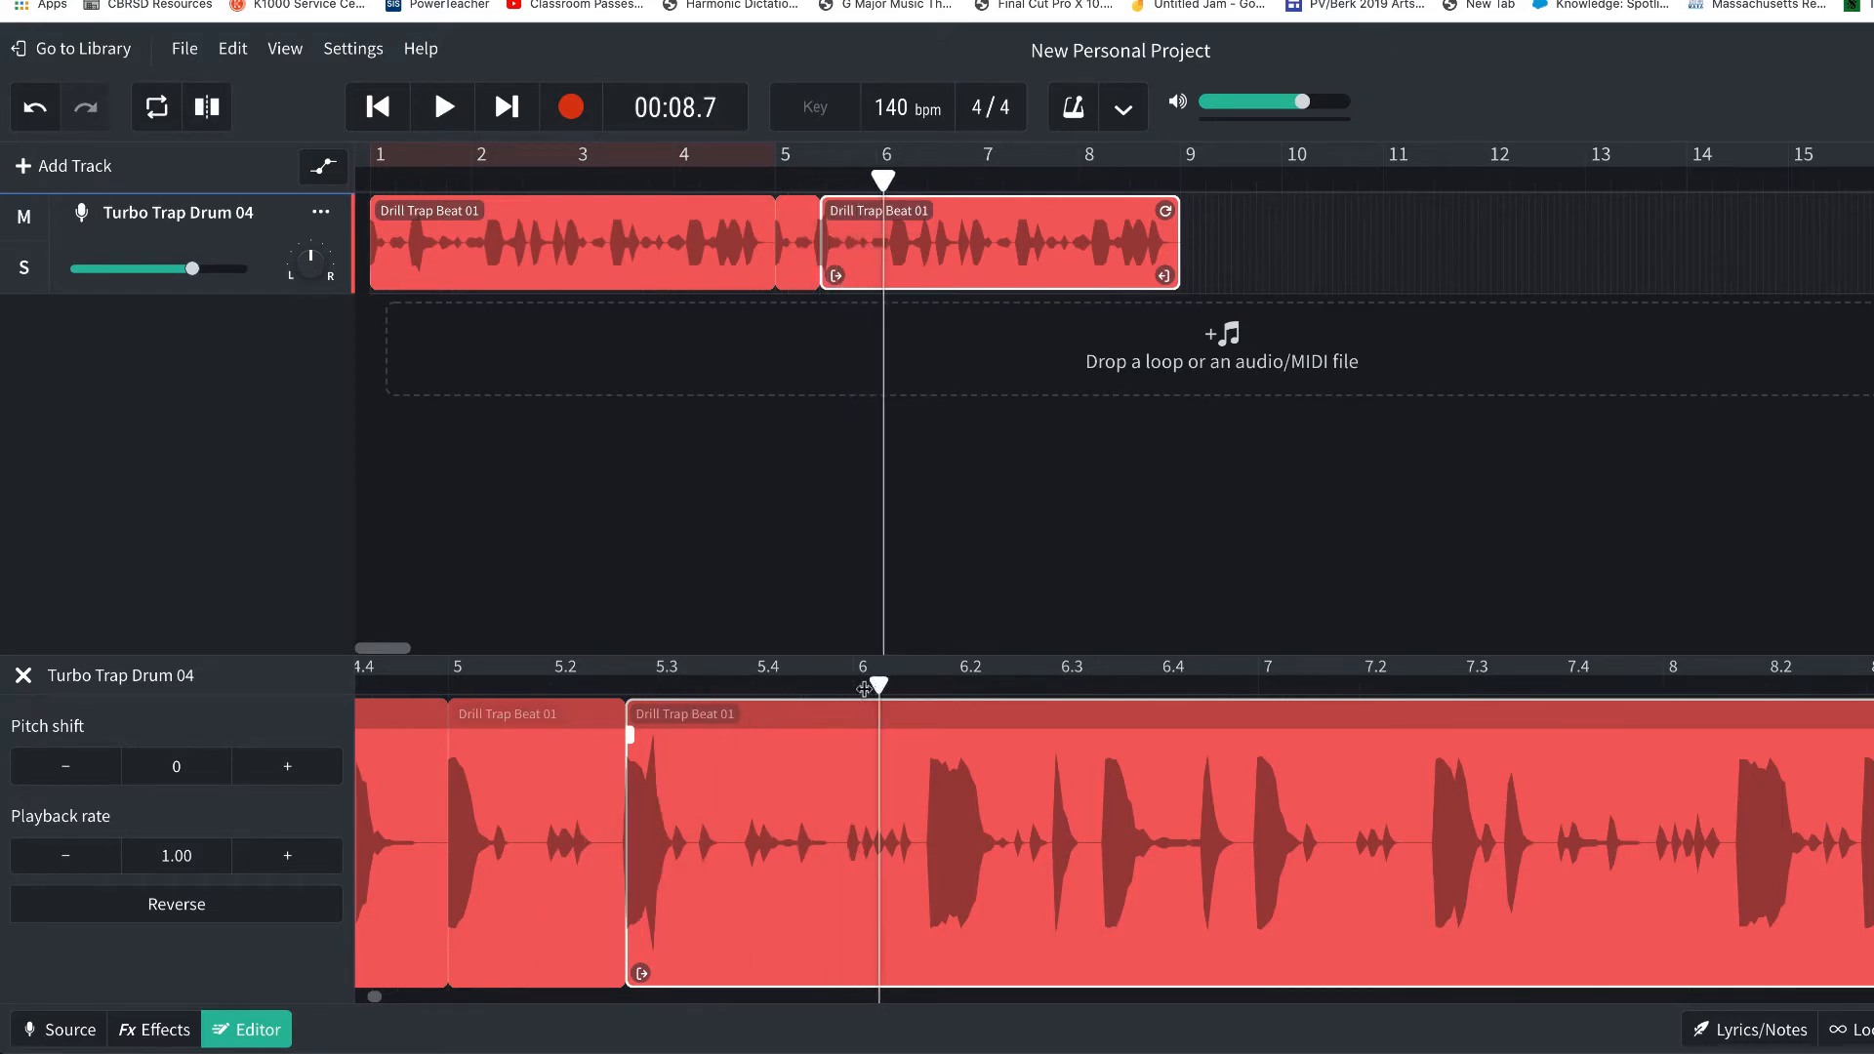
{"action": "left_click_drag", "start_coordinate": [864, 688], "coordinate": [673, 707]}
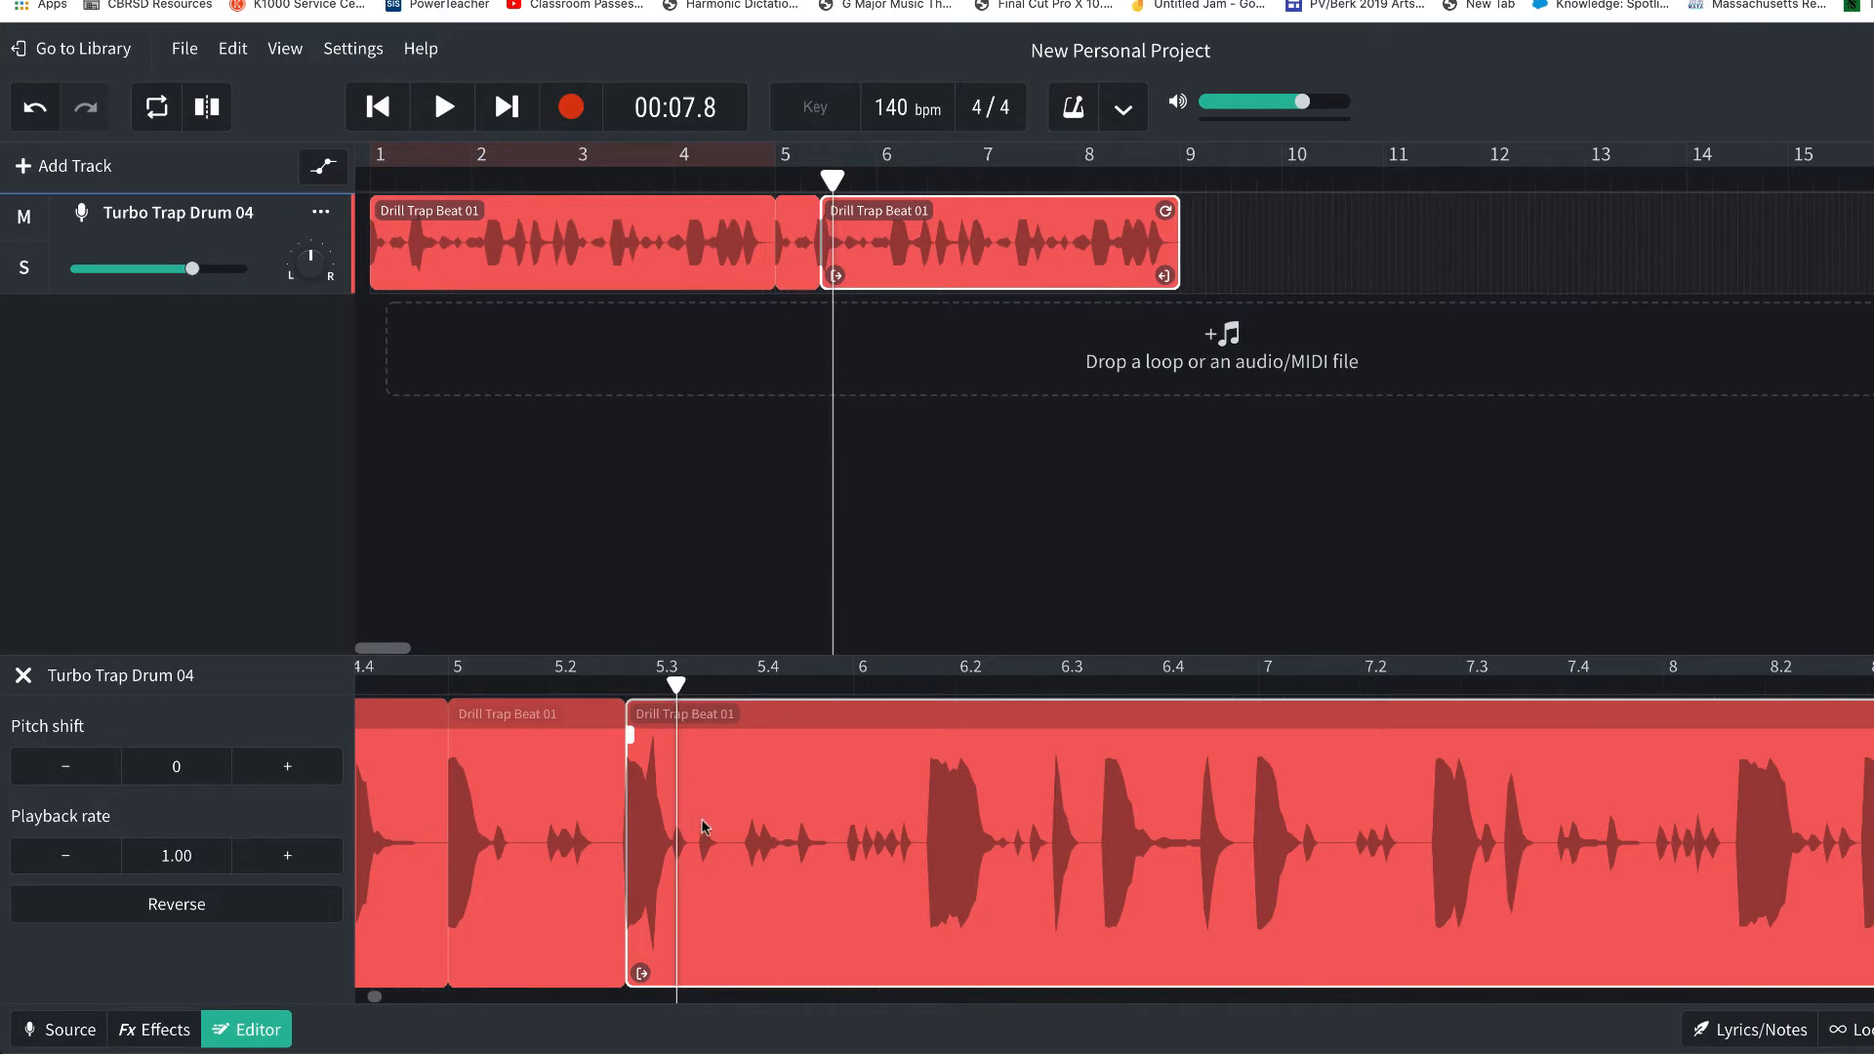
{"action": "key", "text": "ctrl+e"}
Step: Reverse the short slice that contains the isolated hit
{"action": "left_click", "coordinate": [658, 812]}
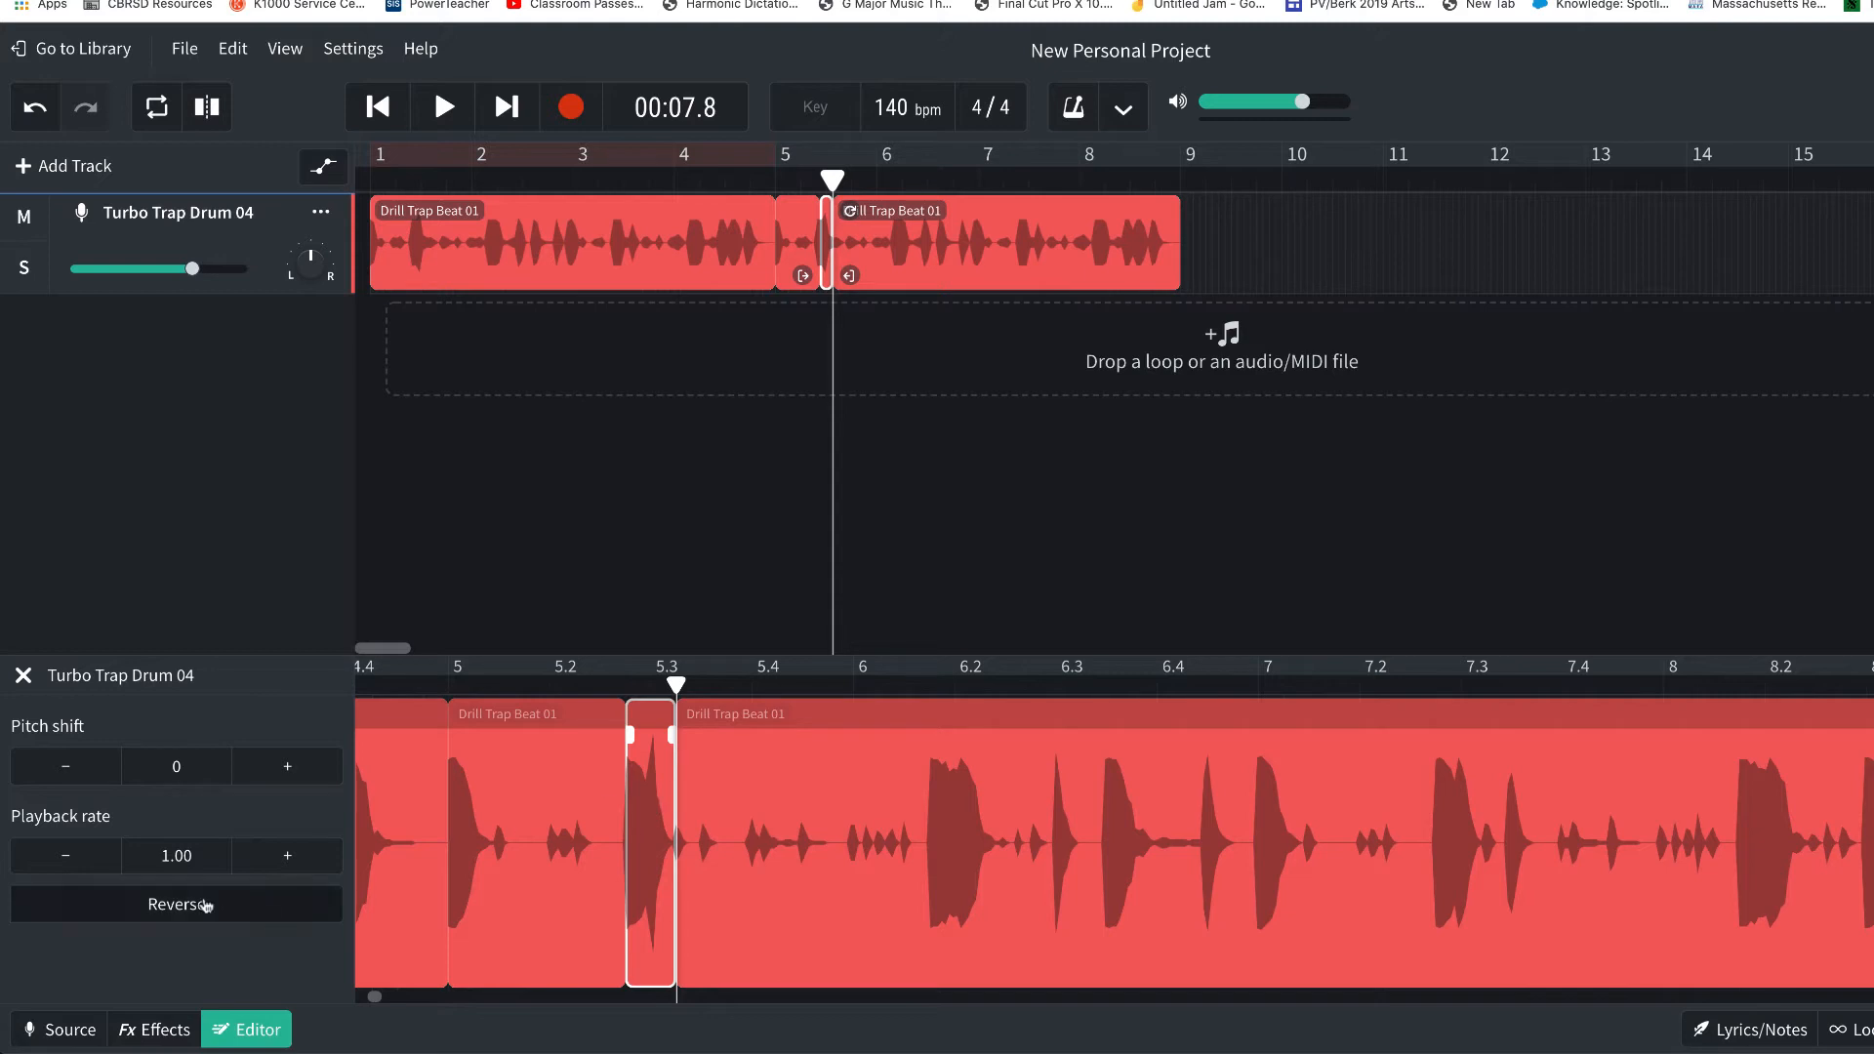
{"action": "left_click", "coordinate": [205, 905]}
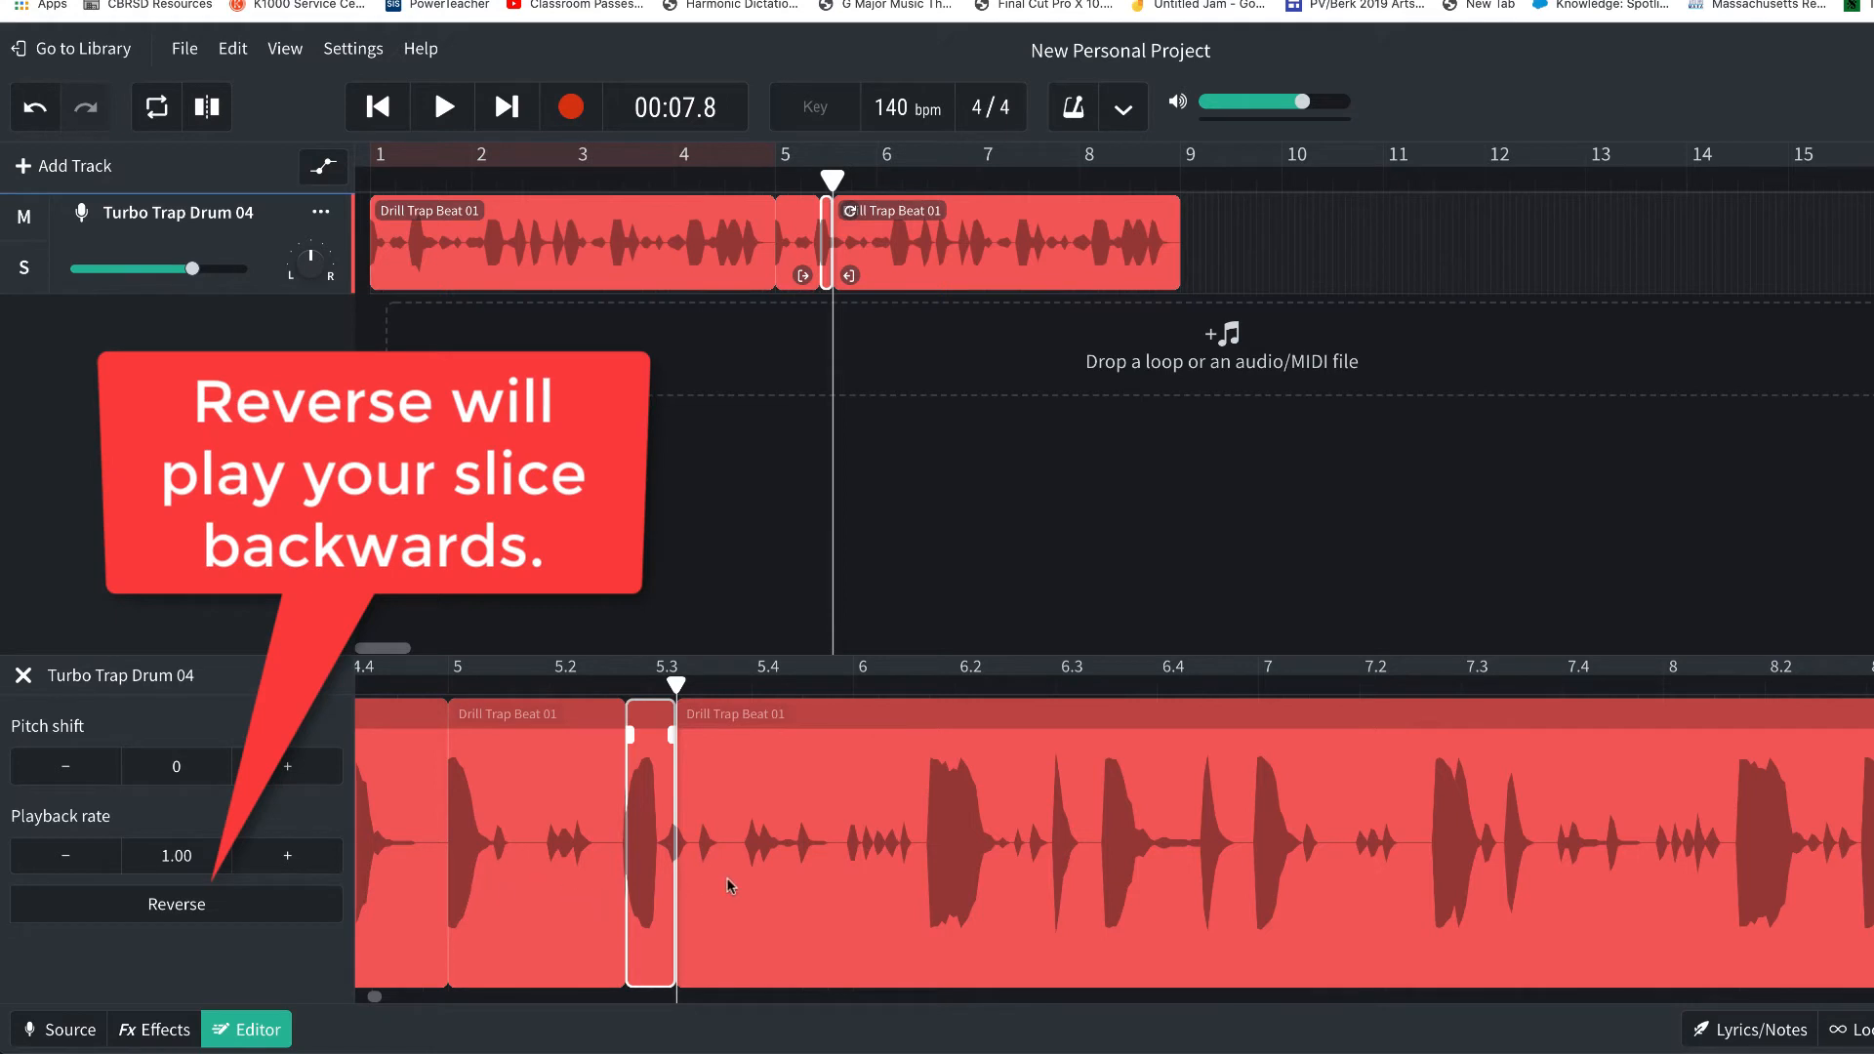
Step: Play the copy from bar 5 to hear the reversed slice in context
{"action": "left_click_drag", "start_coordinate": [676, 687], "coordinate": [448, 685]}
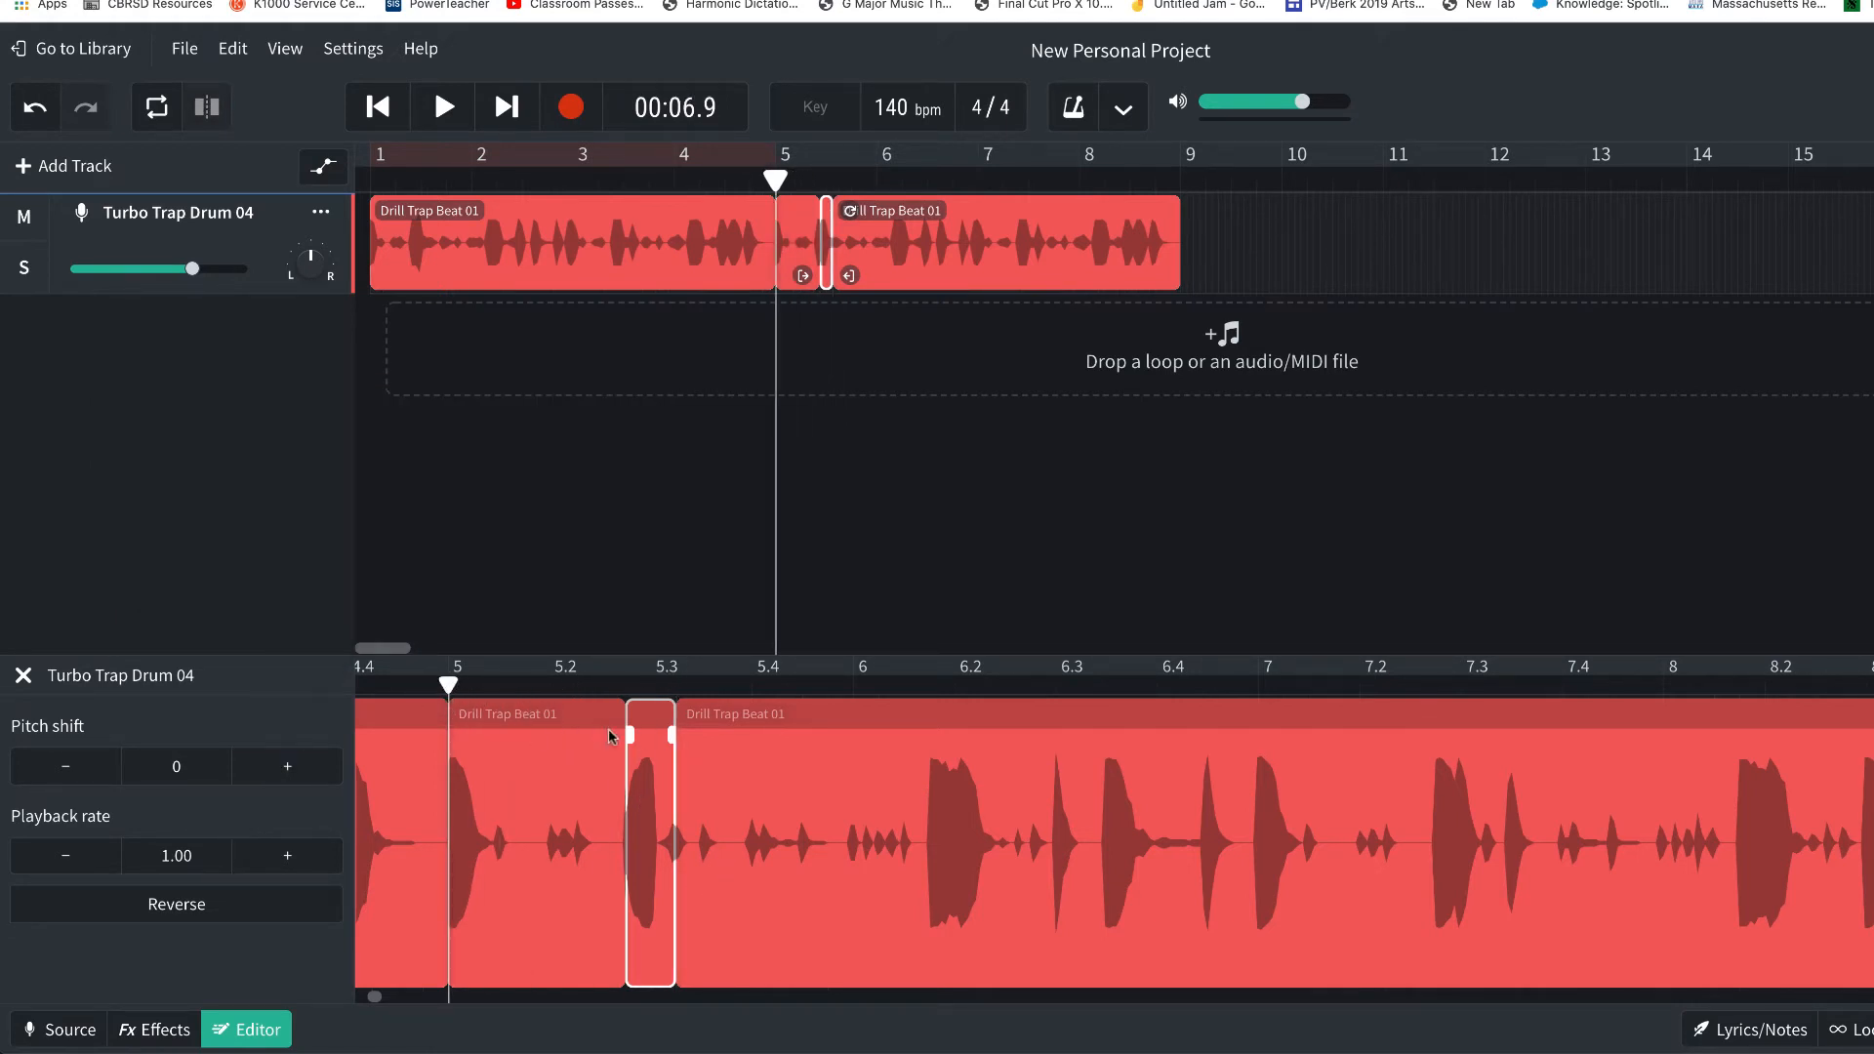
{"action": "key", "text": "space"}
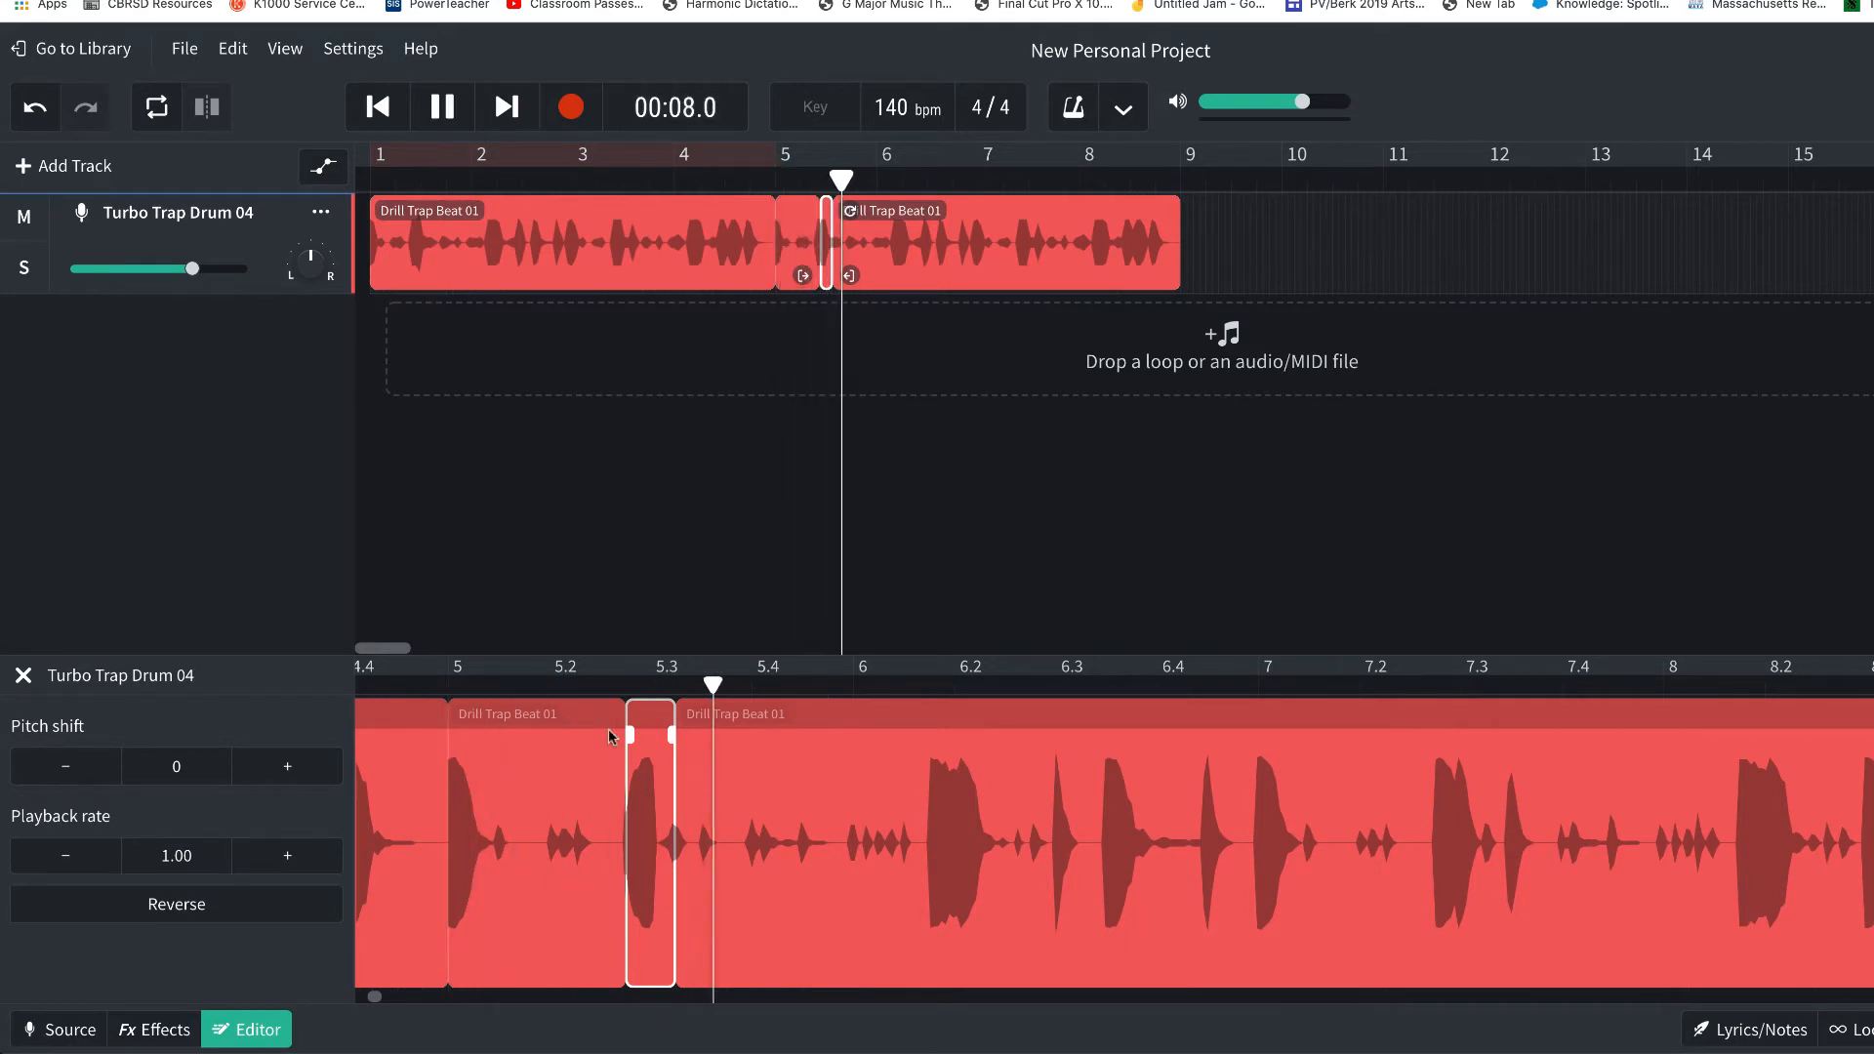
{"action": "key", "text": "space"}
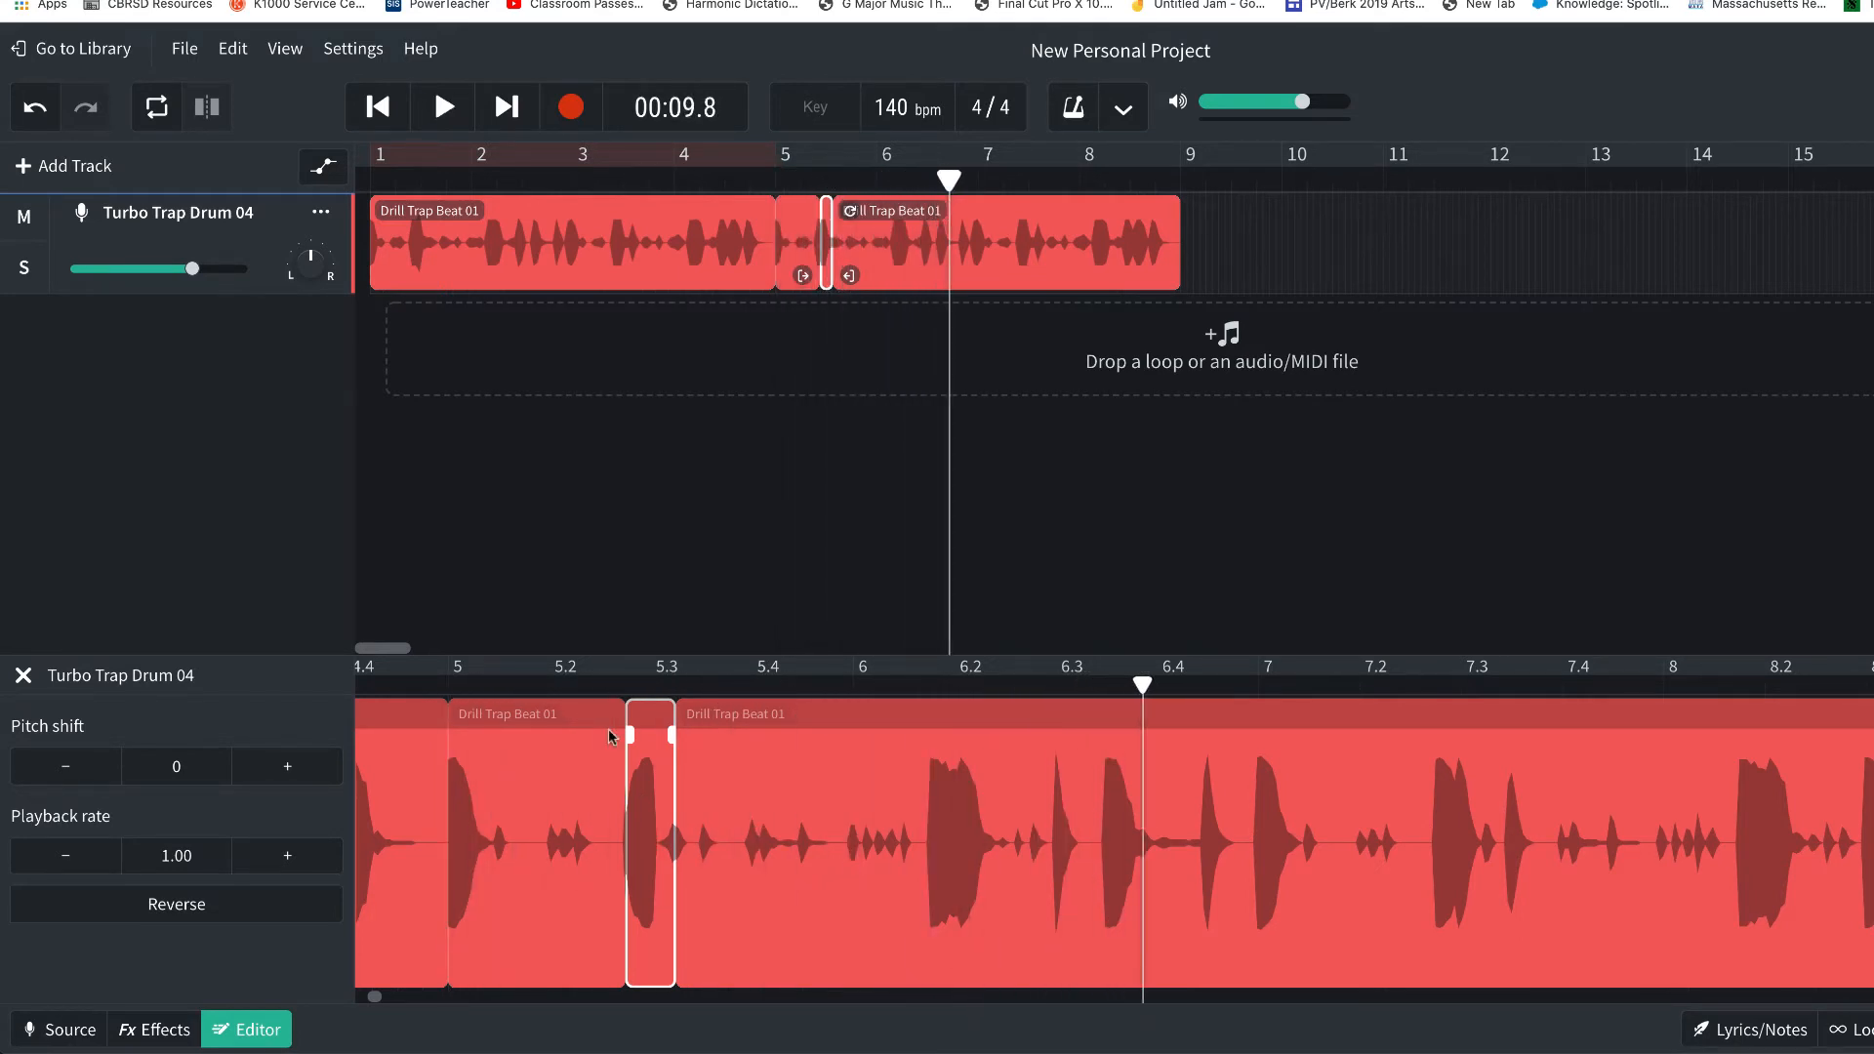
Step: Undo the last edit and play the passage around bar 7 to locate the next hit
{"action": "key", "text": "ctrl+z"}
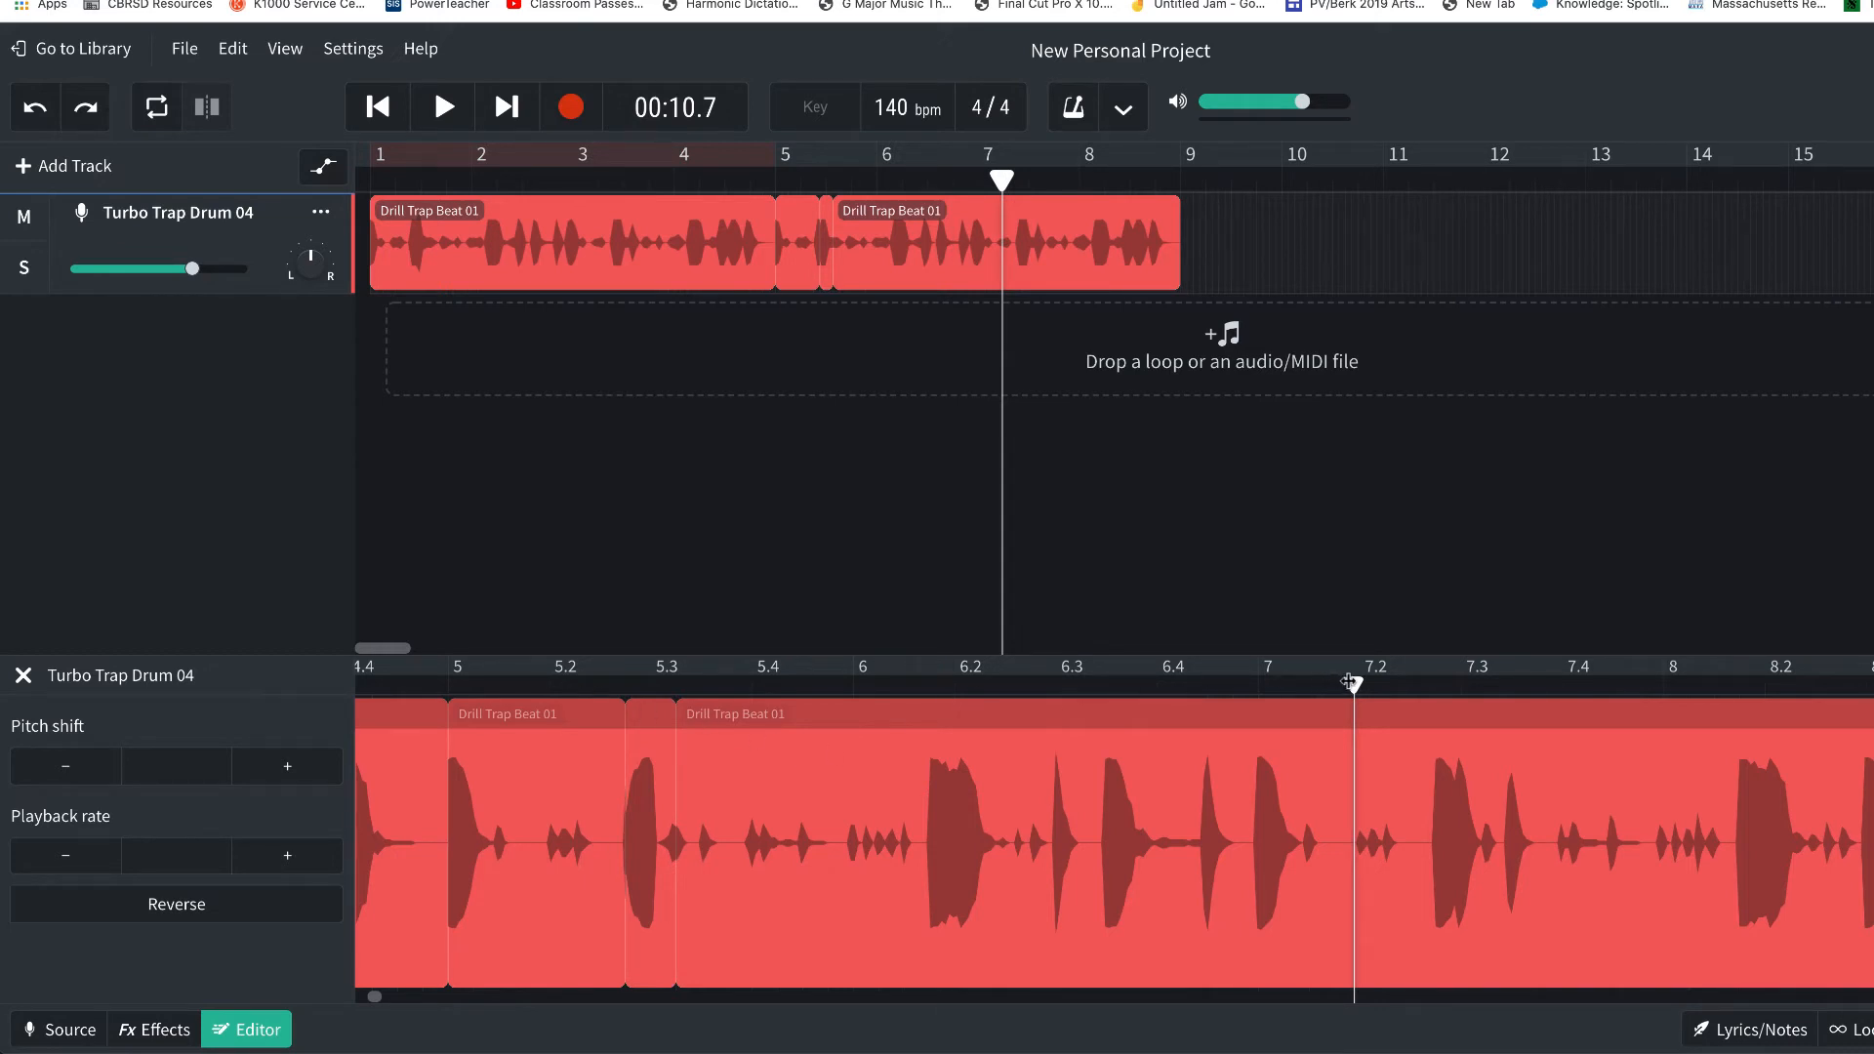
{"action": "left_click_drag", "start_coordinate": [1354, 684], "coordinate": [1268, 688]}
{"action": "key", "text": "space"}
{"action": "key", "text": "space"}
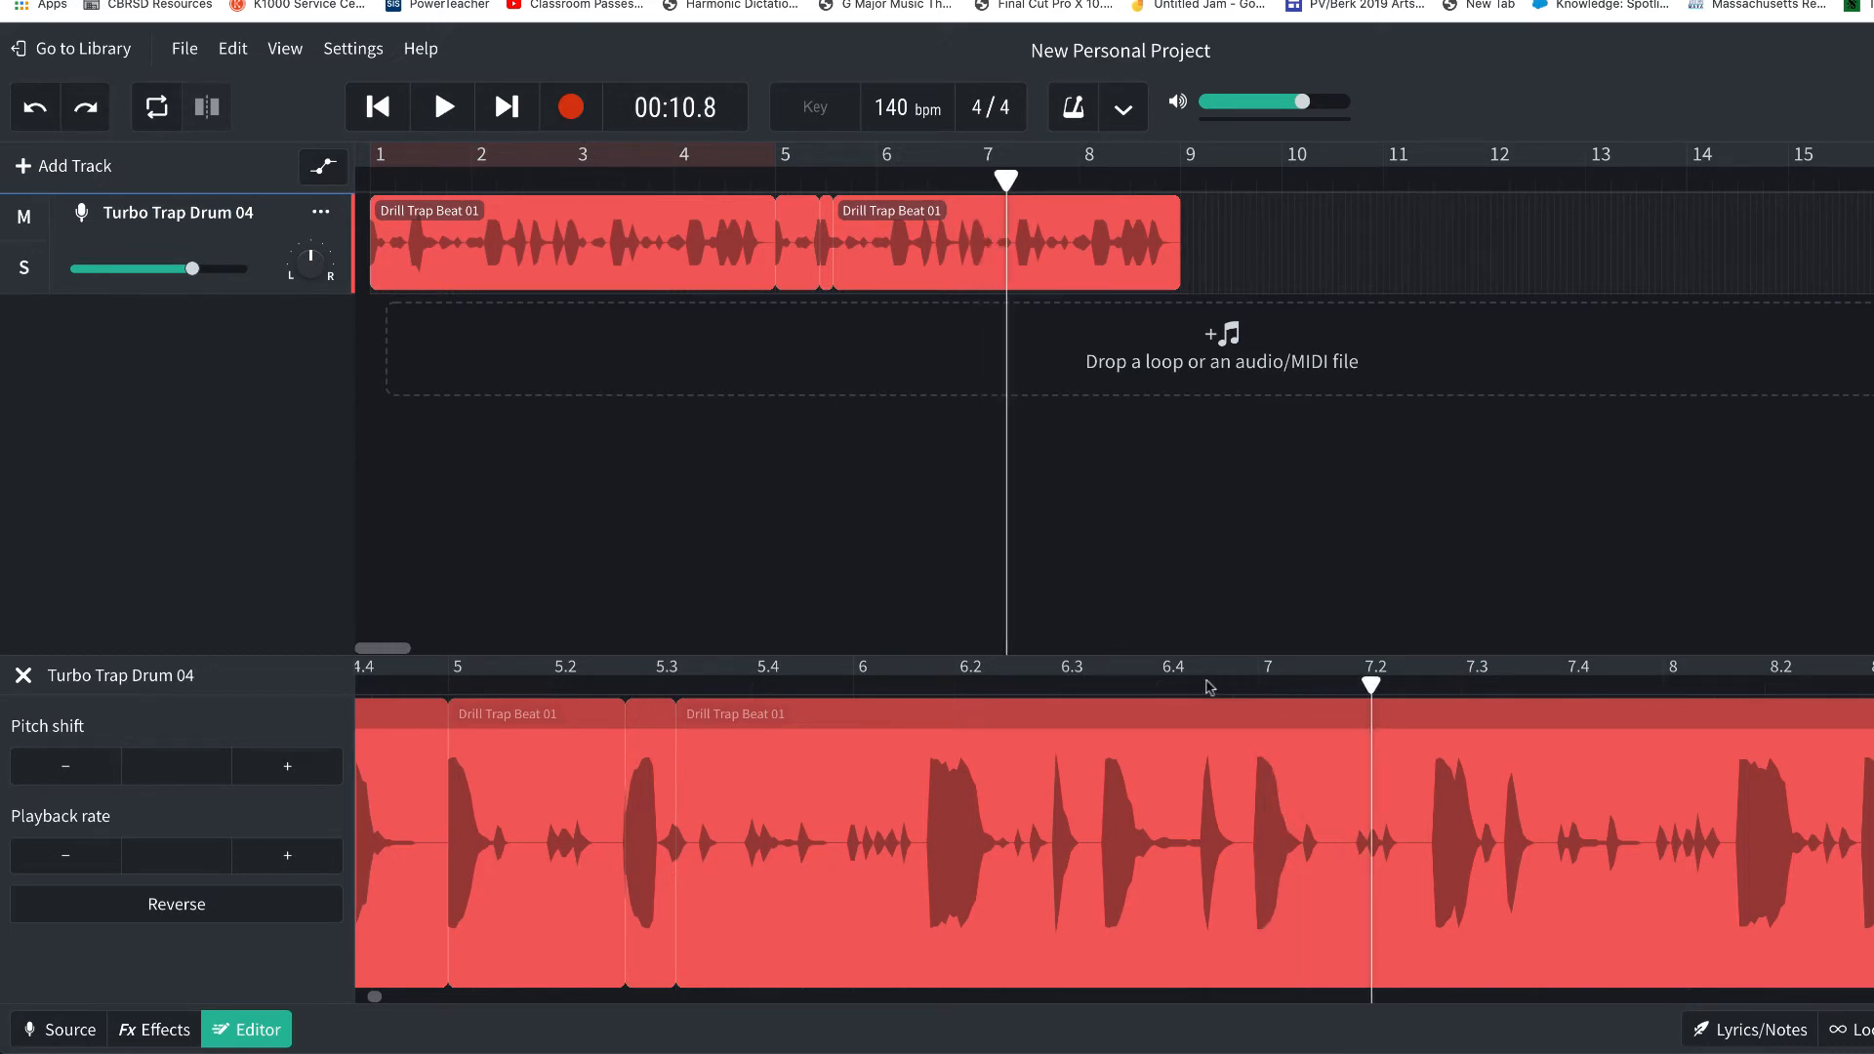
Step: Slice the remaining clip at 00:10.3, right before the hit at bar 7
{"action": "left_click", "coordinate": [658, 825]}
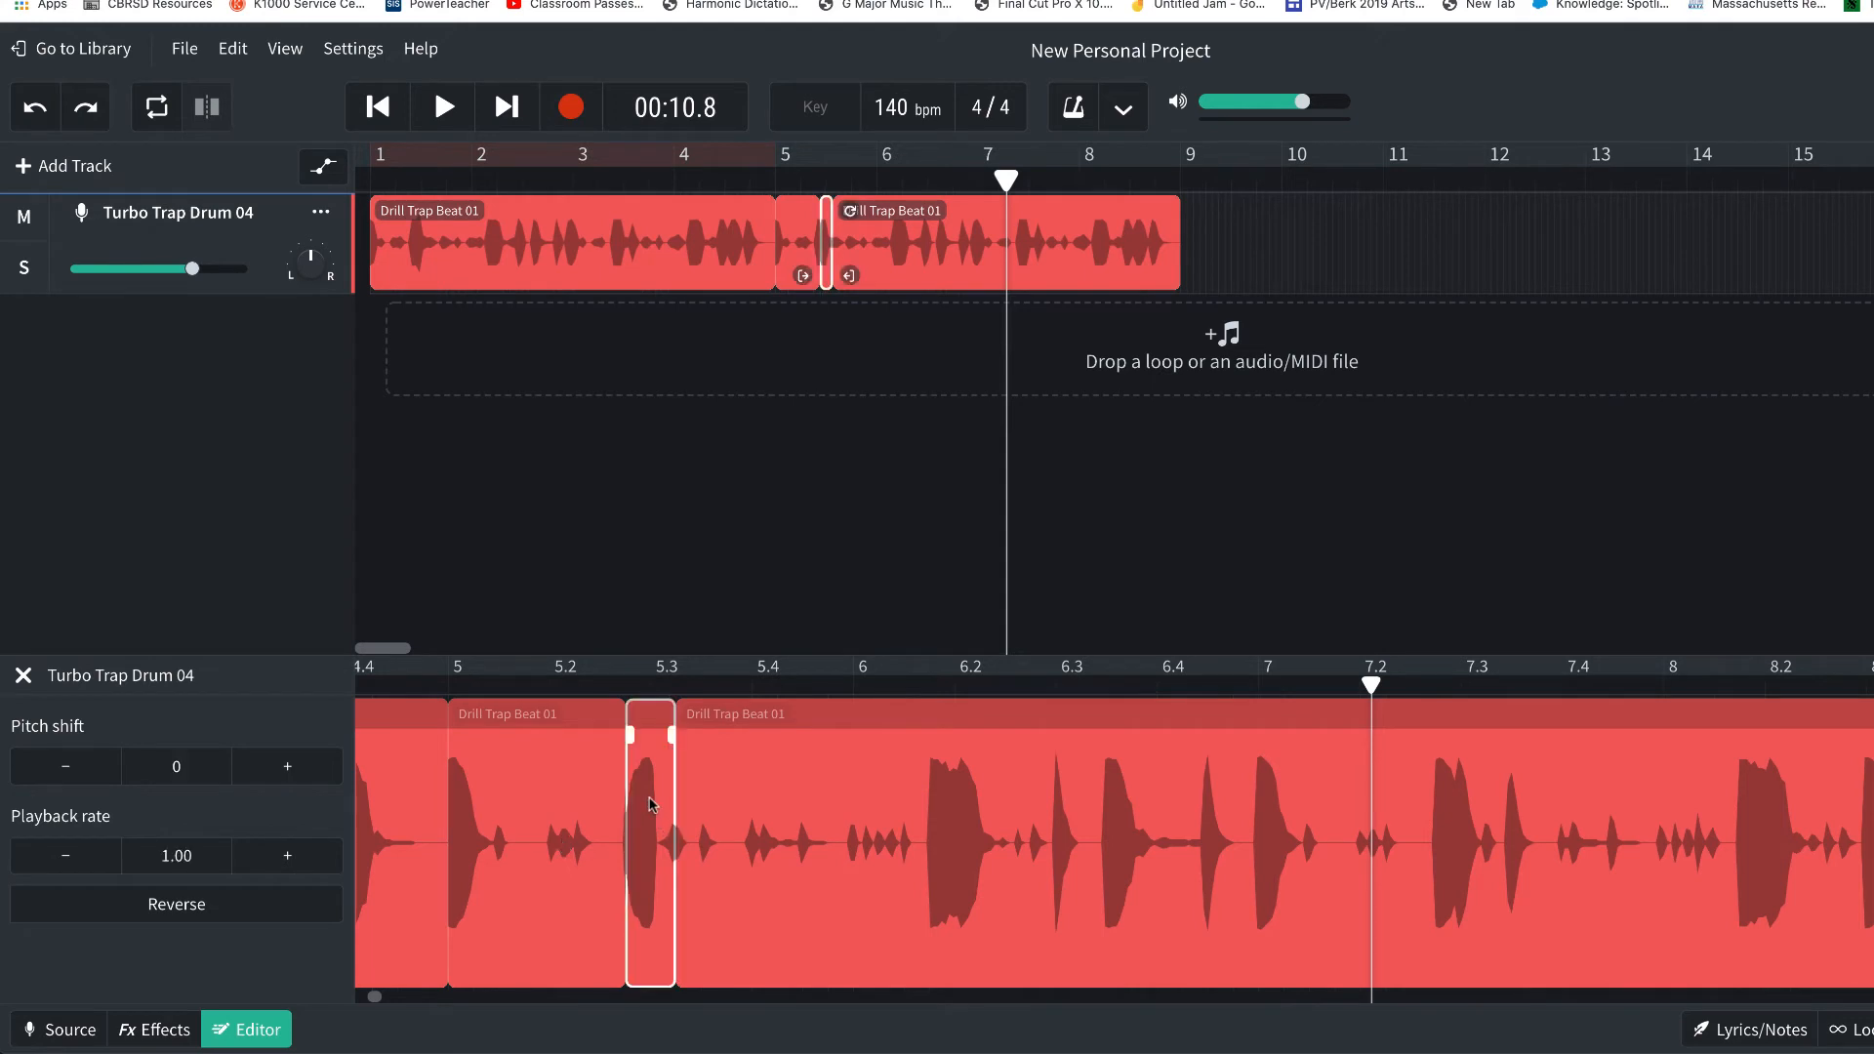
{"action": "left_click_drag", "start_coordinate": [1370, 683], "coordinate": [1258, 688]}
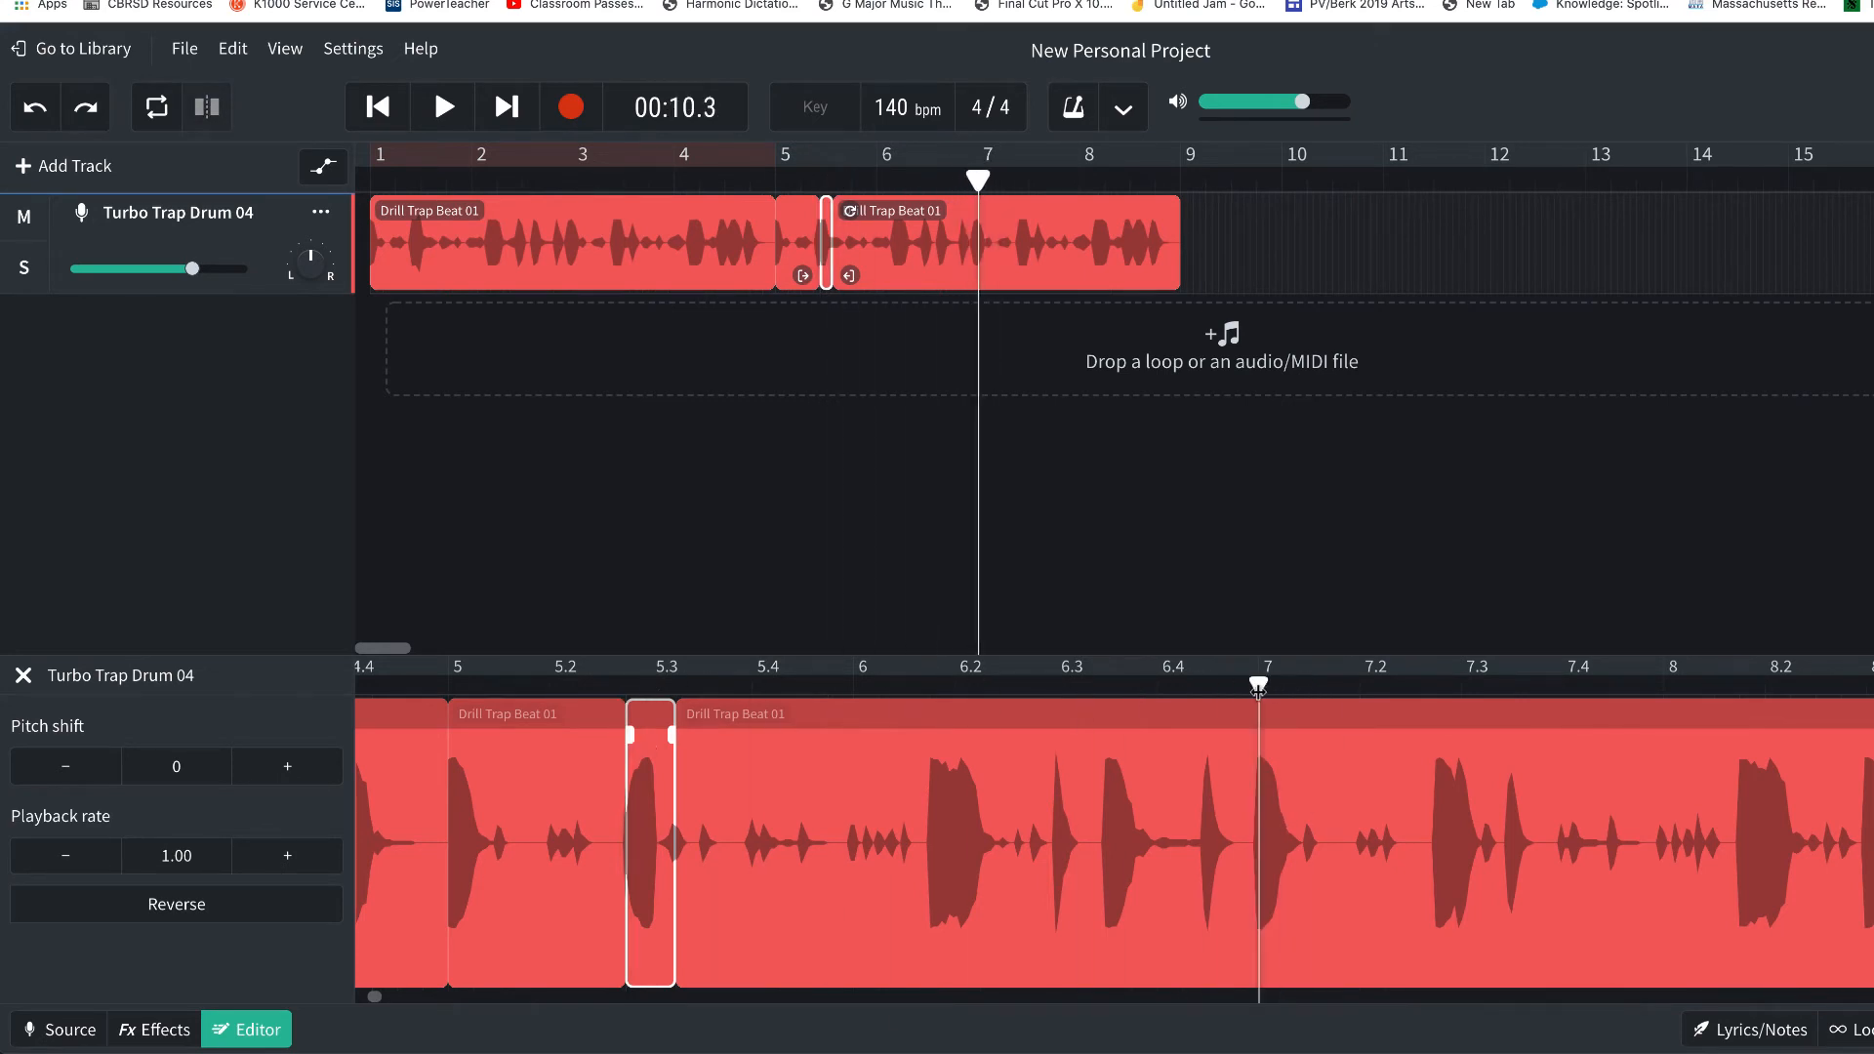
{"action": "left_click", "coordinate": [1286, 760]}
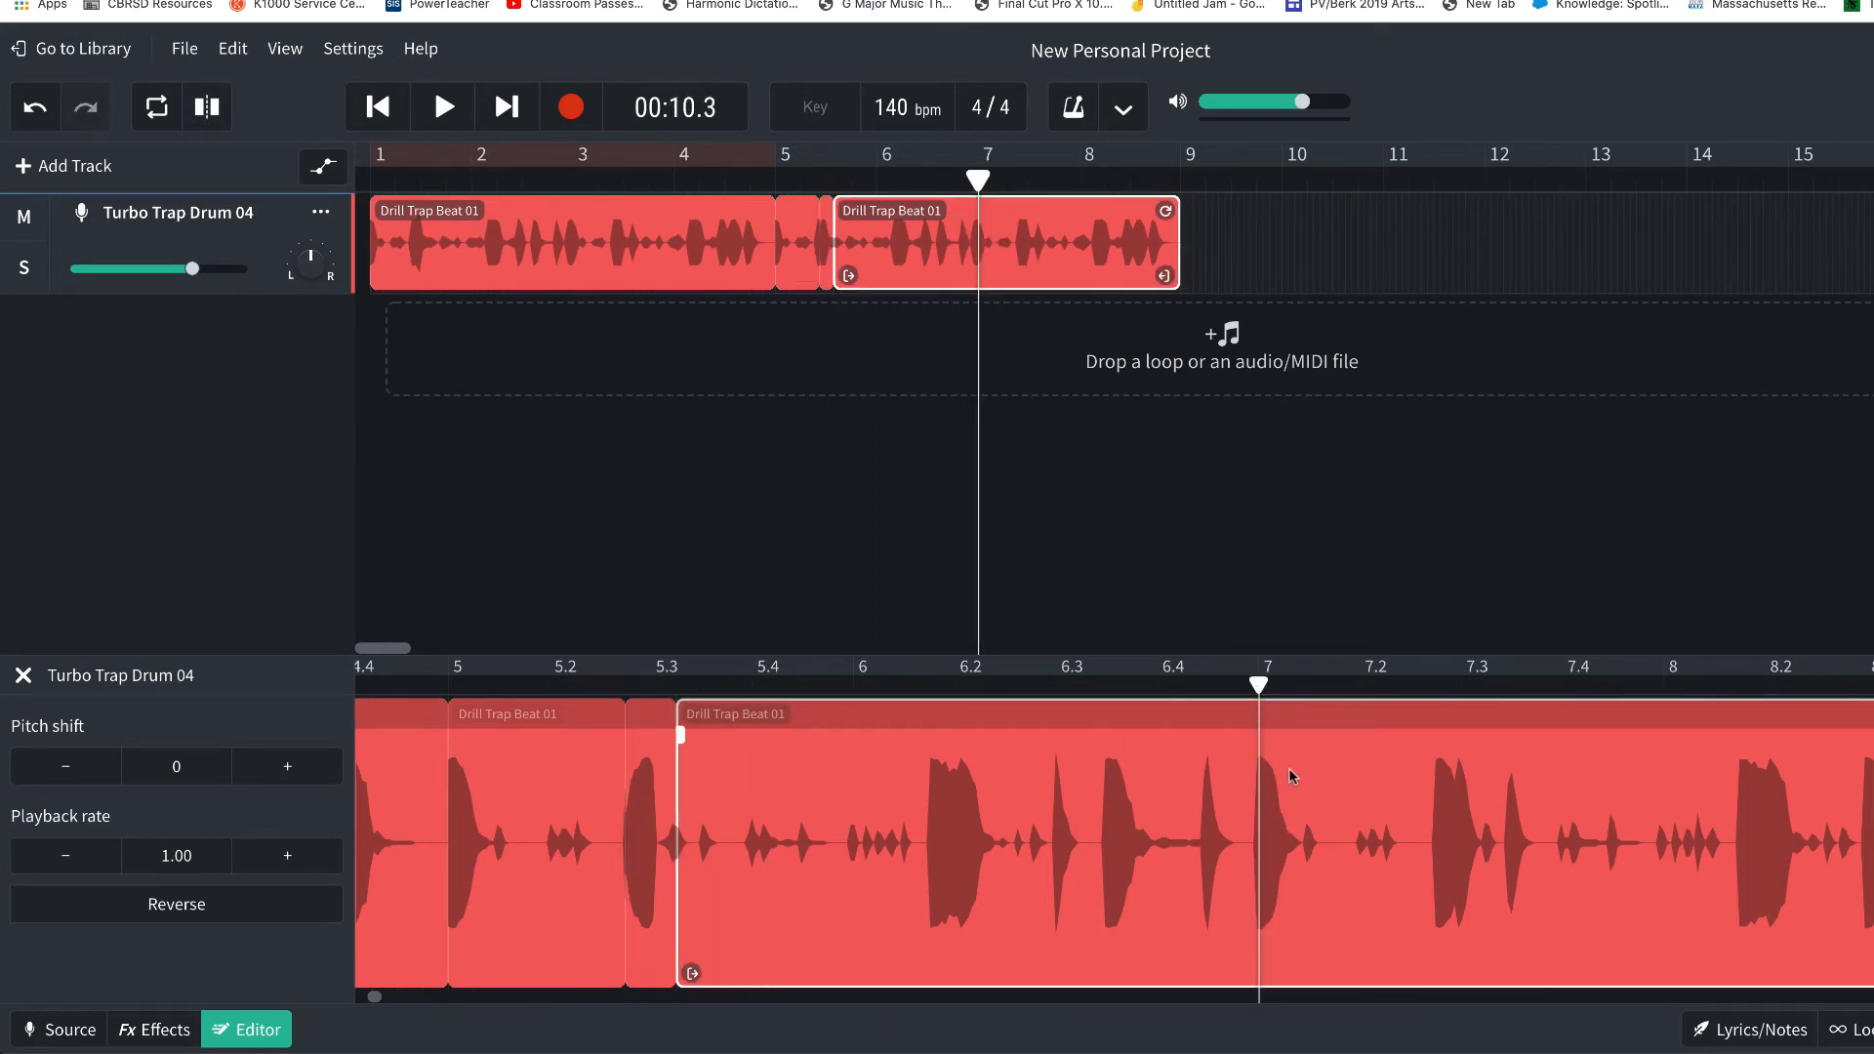
{"action": "key", "text": "s"}
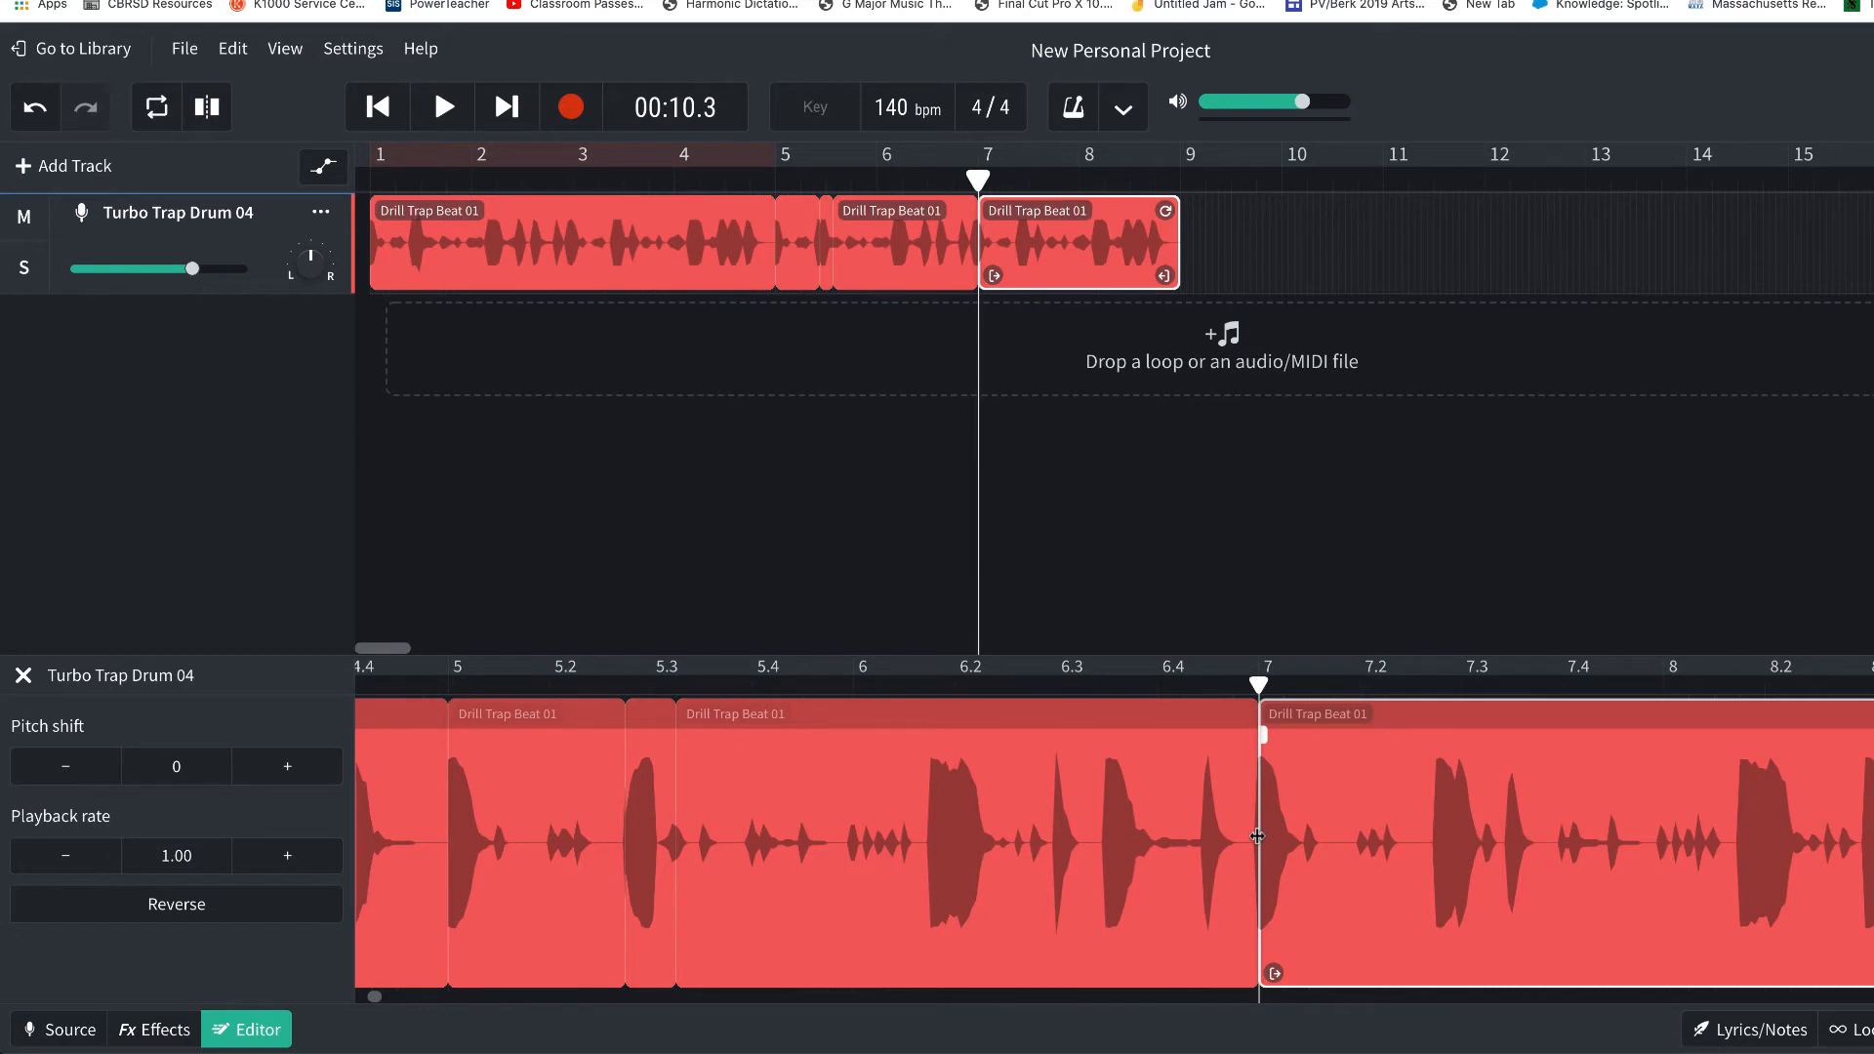
Step: Measure the reversed slice in grid steps, advancing the playhead from its start at 00:07.6 to its end at 00:07.8
{"action": "left_click", "coordinate": [658, 835]}
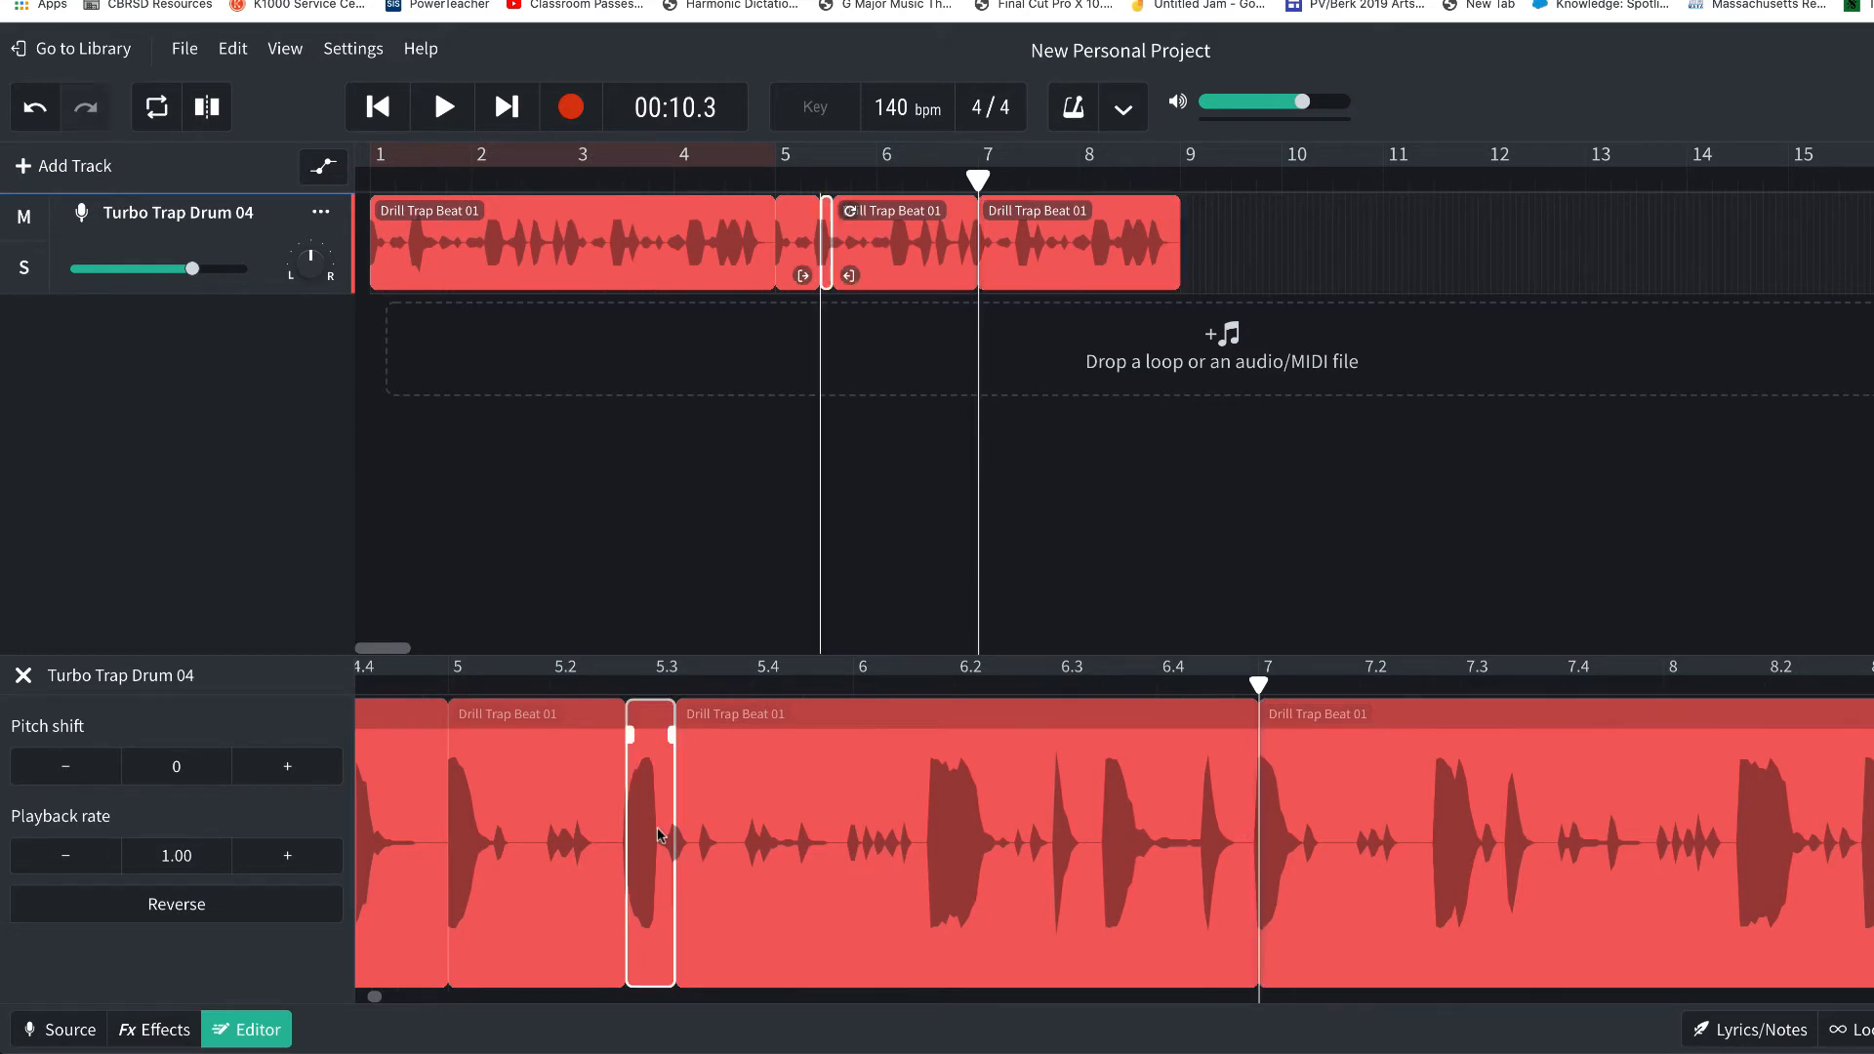
{"action": "left_click", "coordinate": [623, 685]}
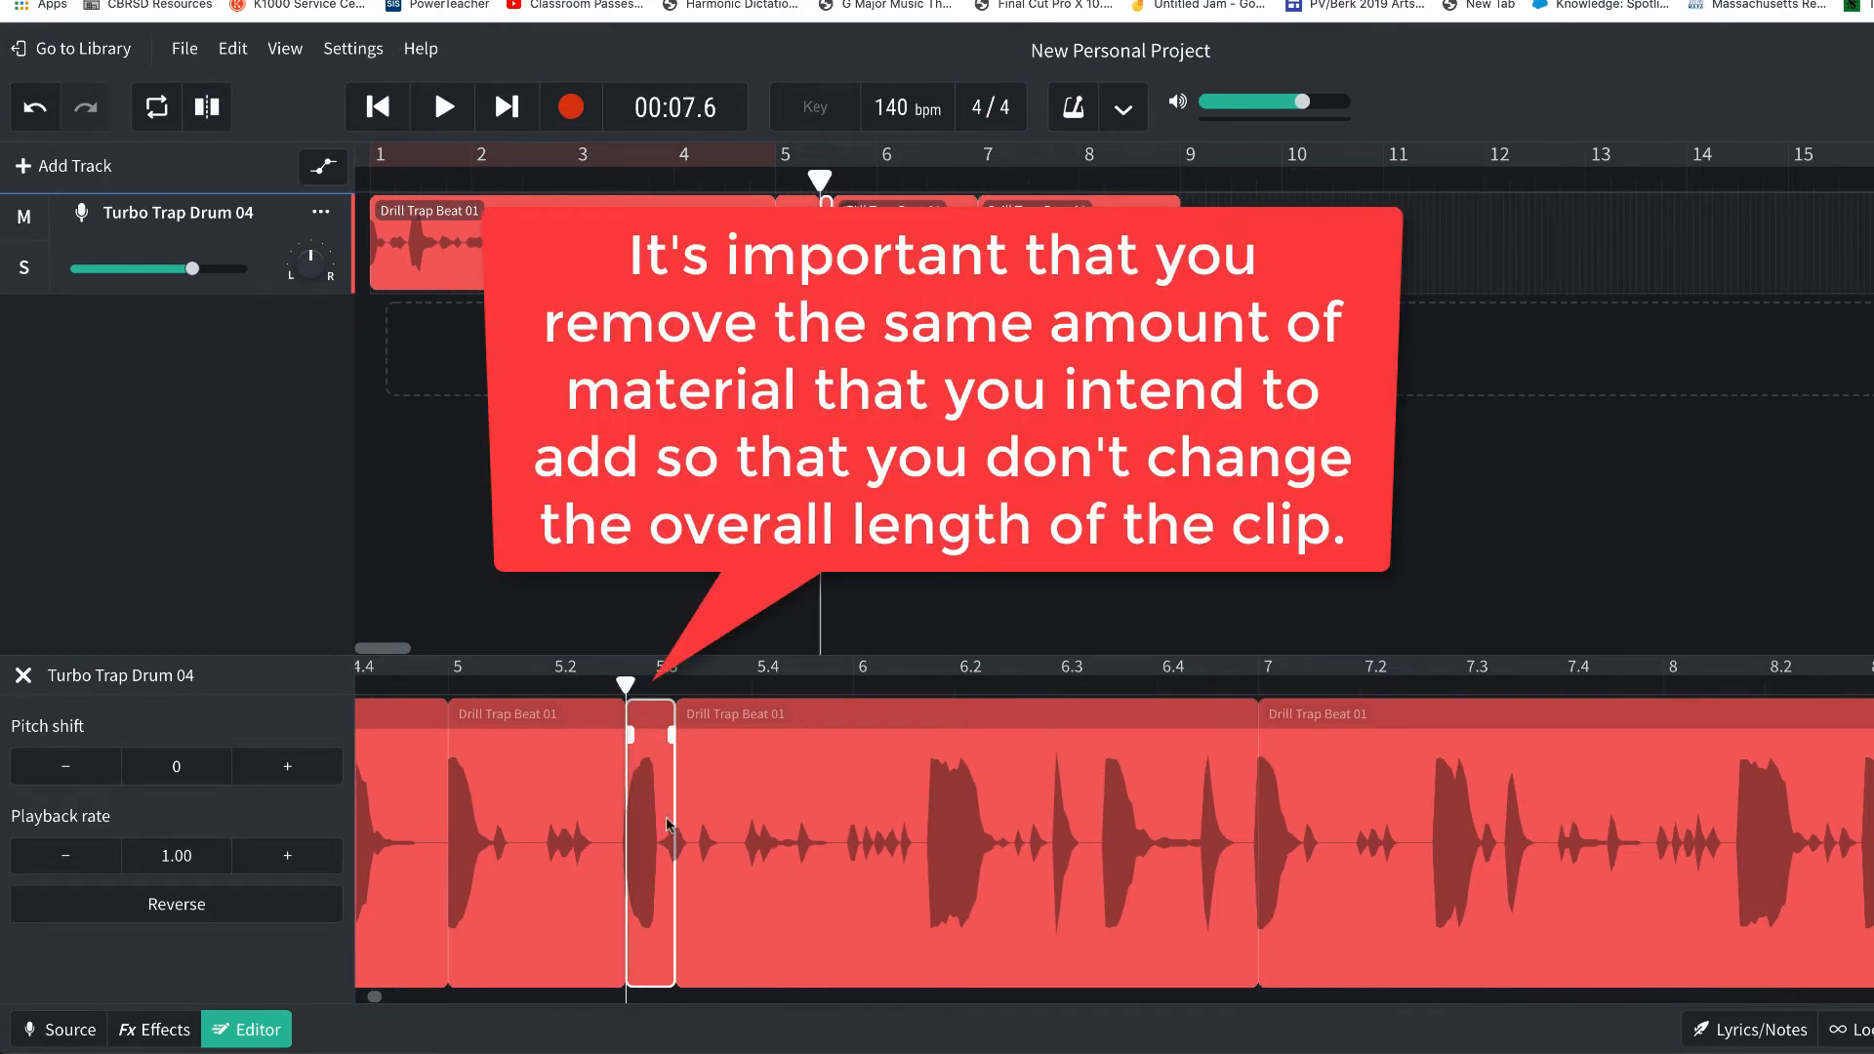
{"action": "key", "text": "Right"}
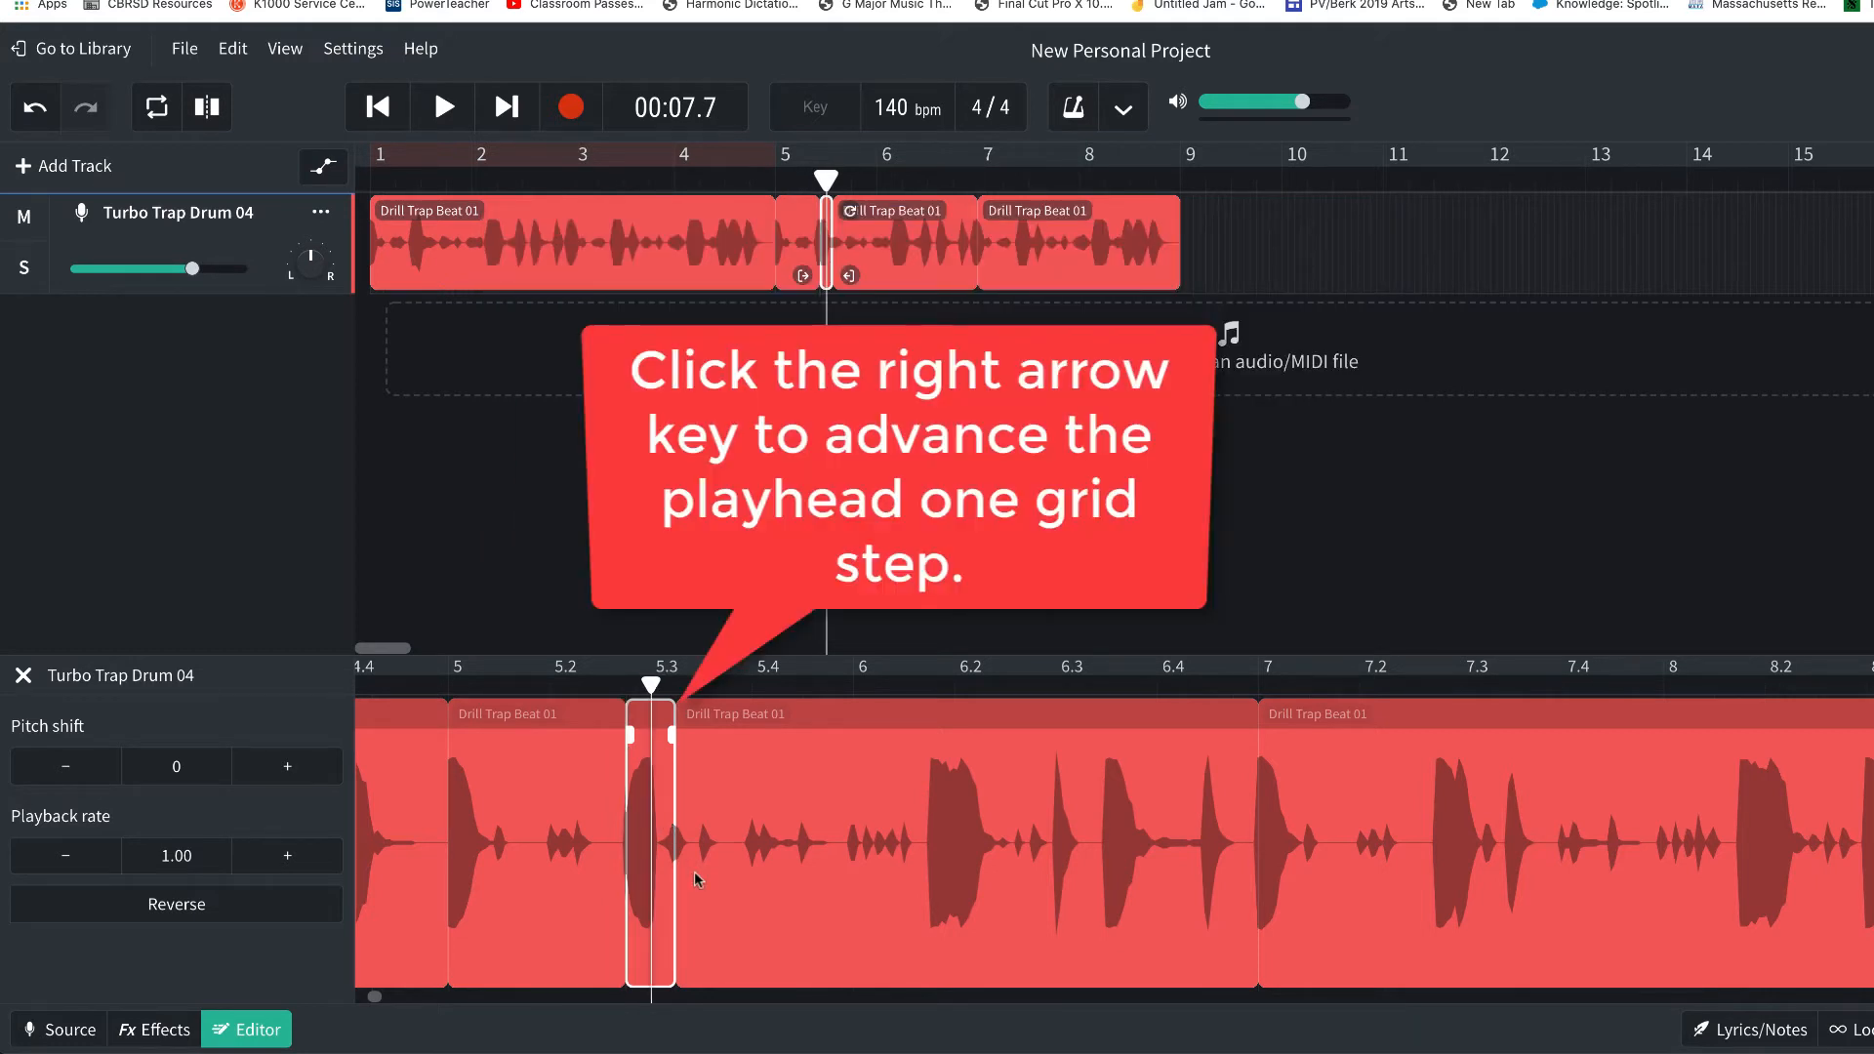
{"action": "key", "text": "Right"}
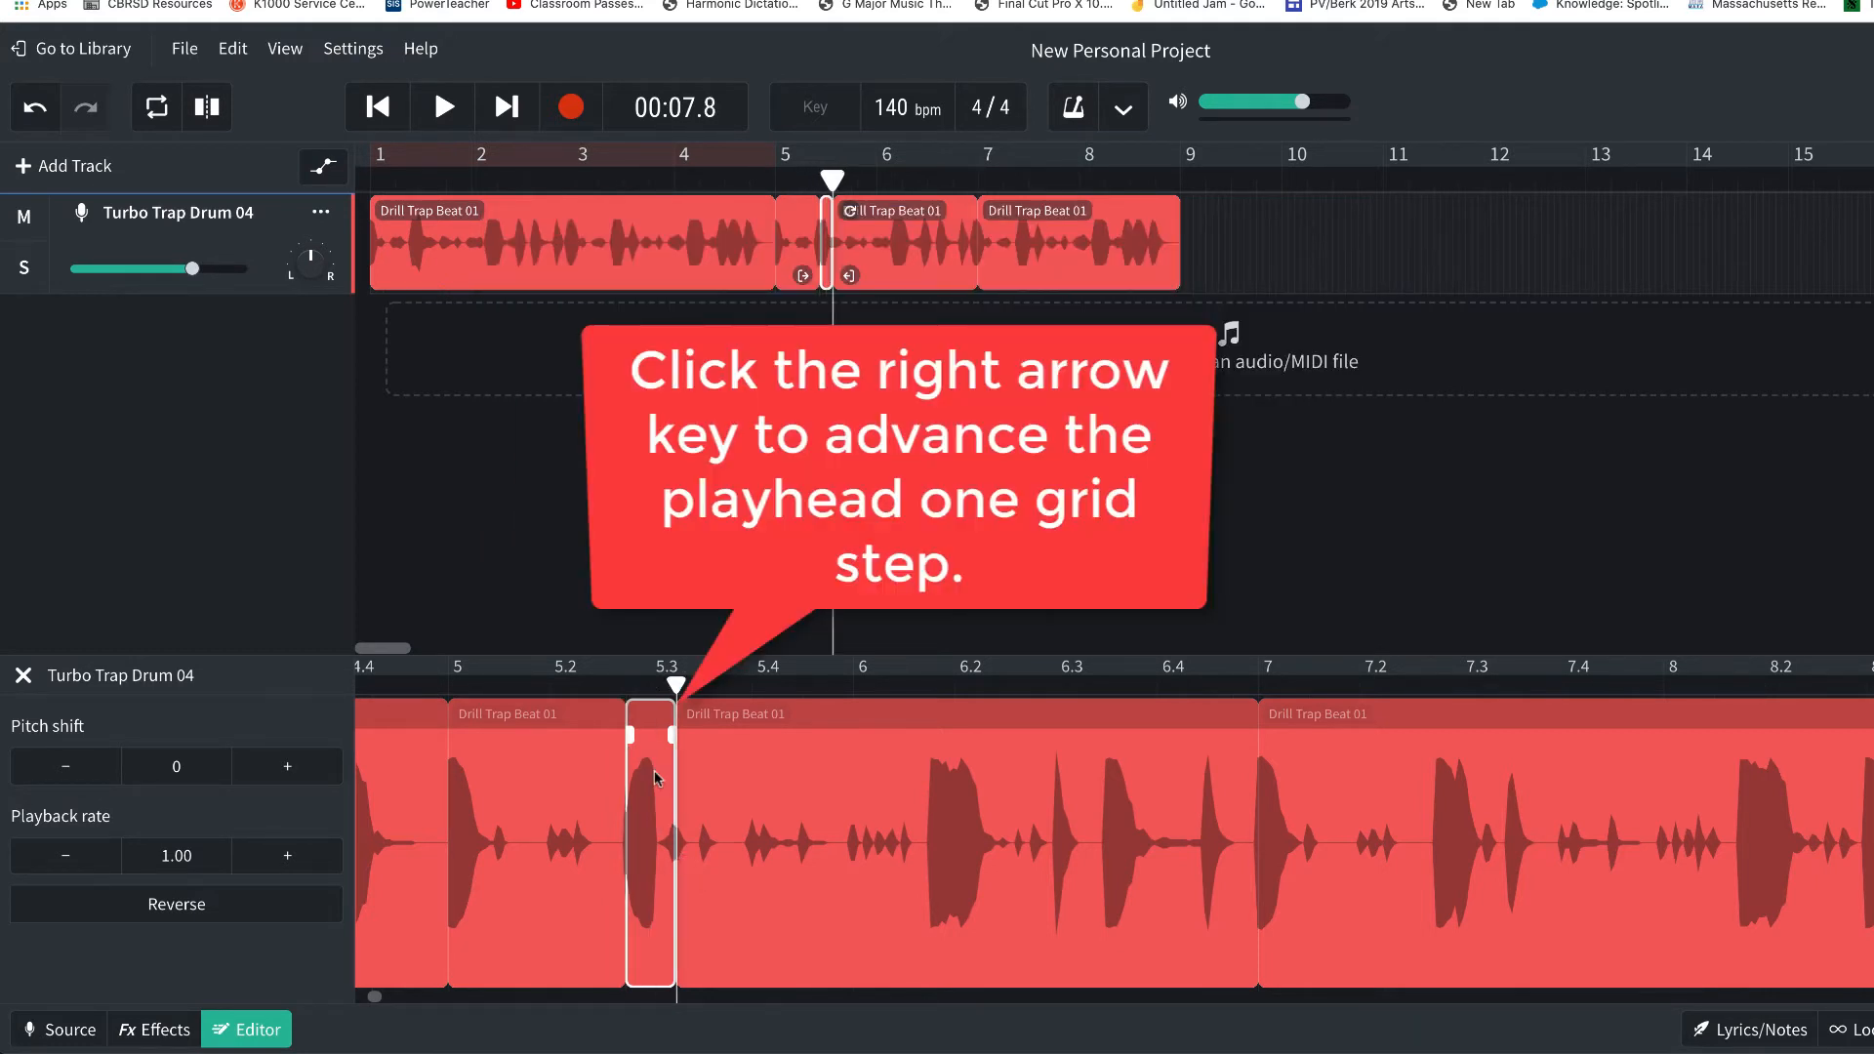
Step: Trim the start of the last clip from 00:10.3 to 00:10.7, opening a gap for two copies of the reversed slice
{"action": "left_click", "coordinate": [1259, 688]}
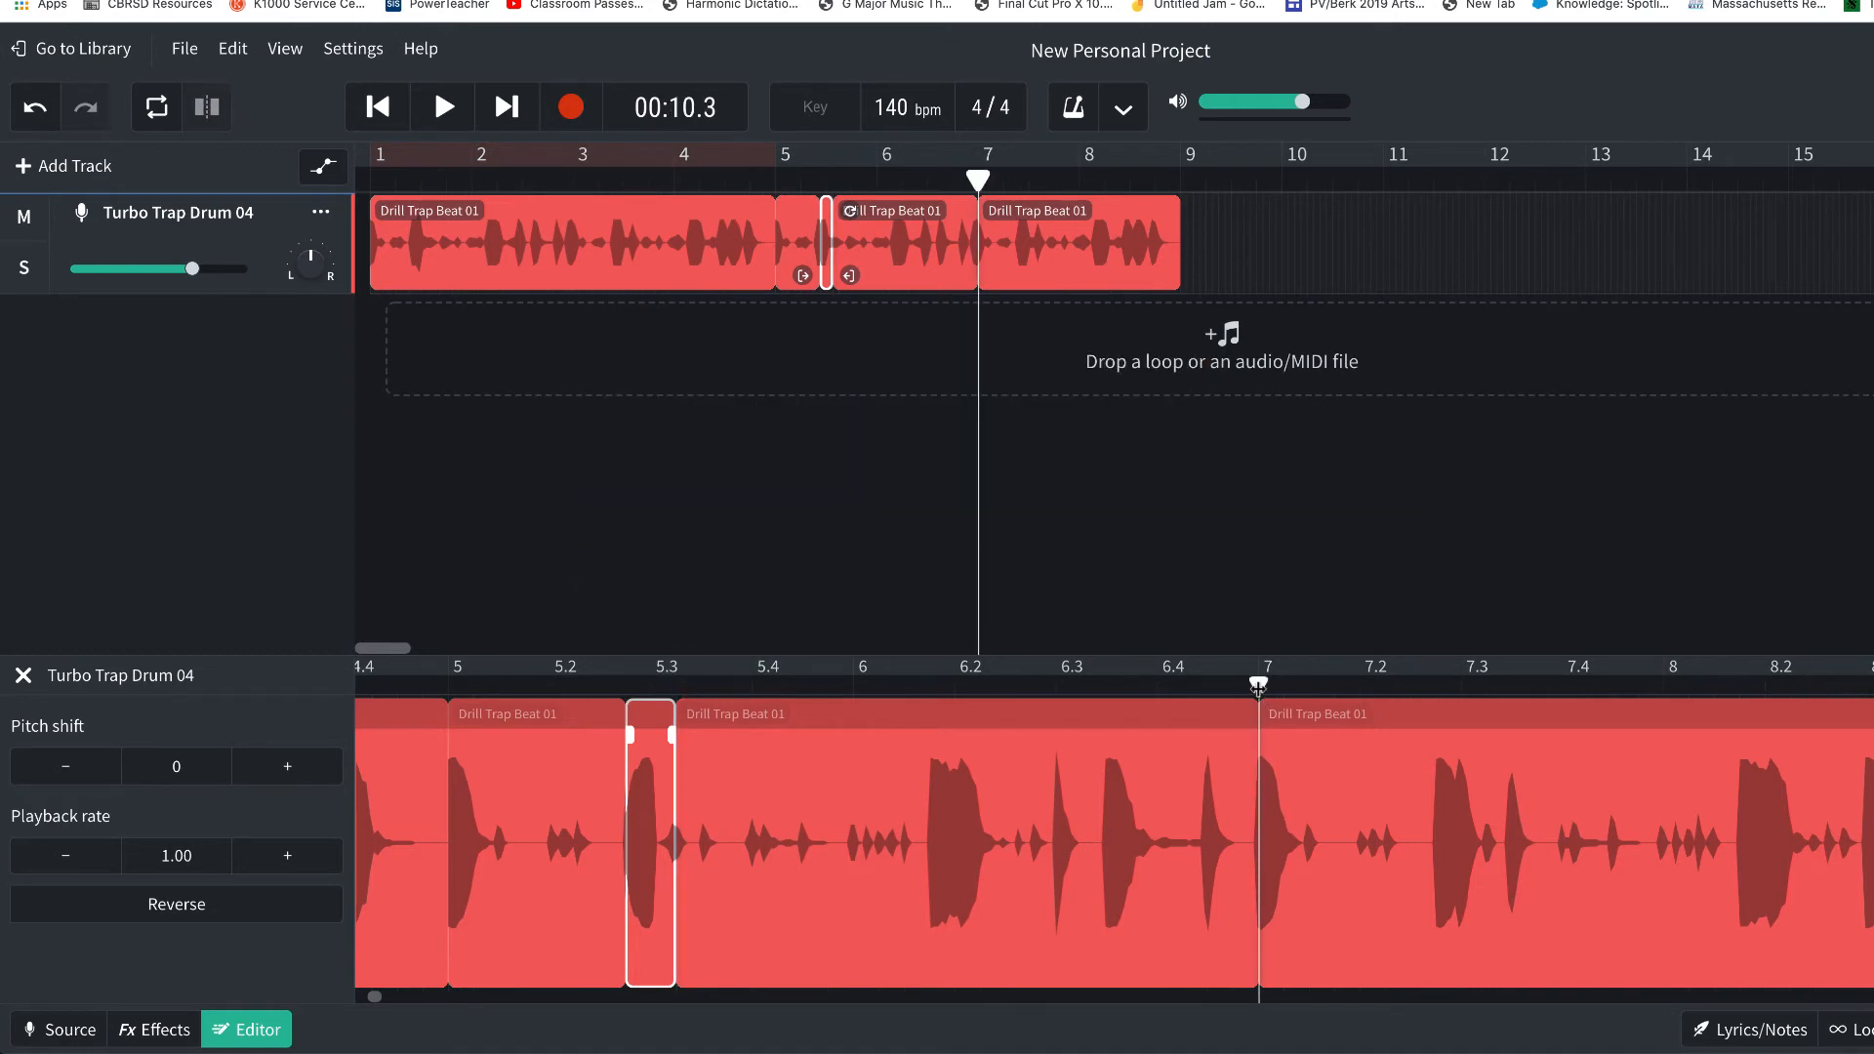
{"action": "left_click", "coordinate": [1275, 841]}
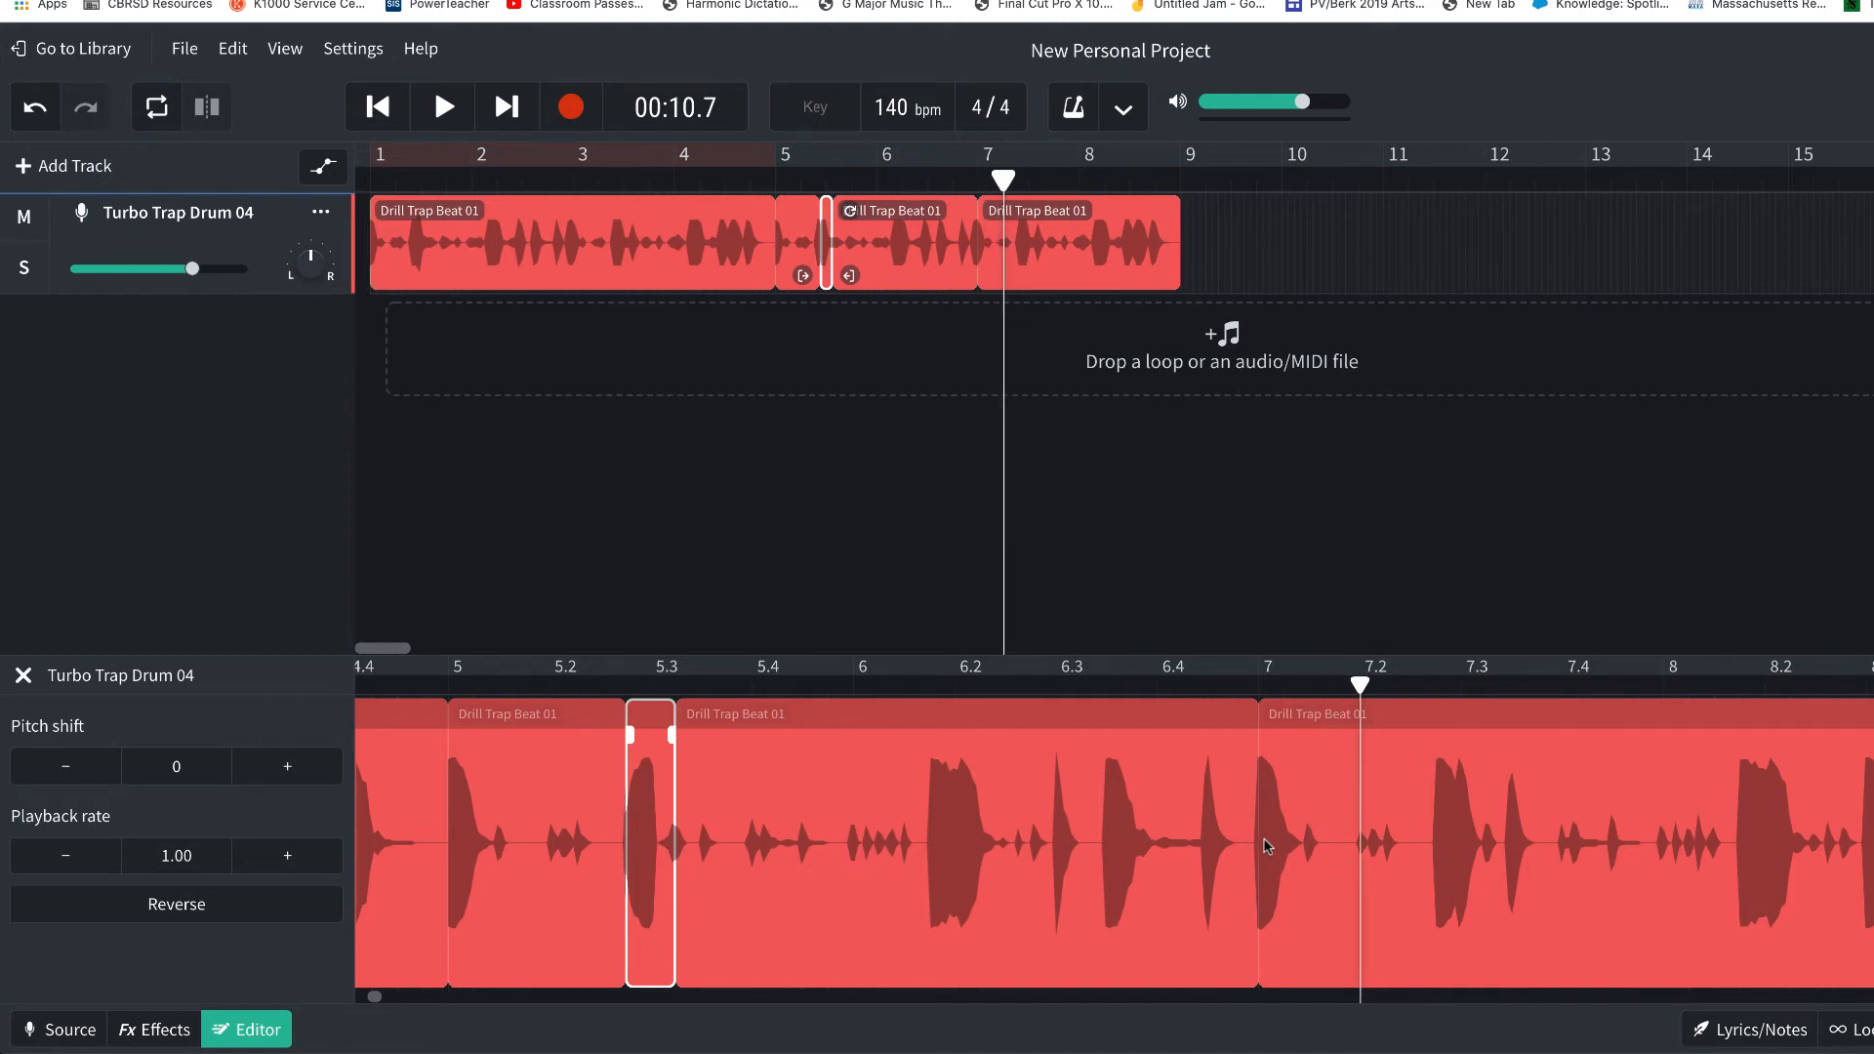
{"action": "left_click", "coordinate": [1268, 845]}
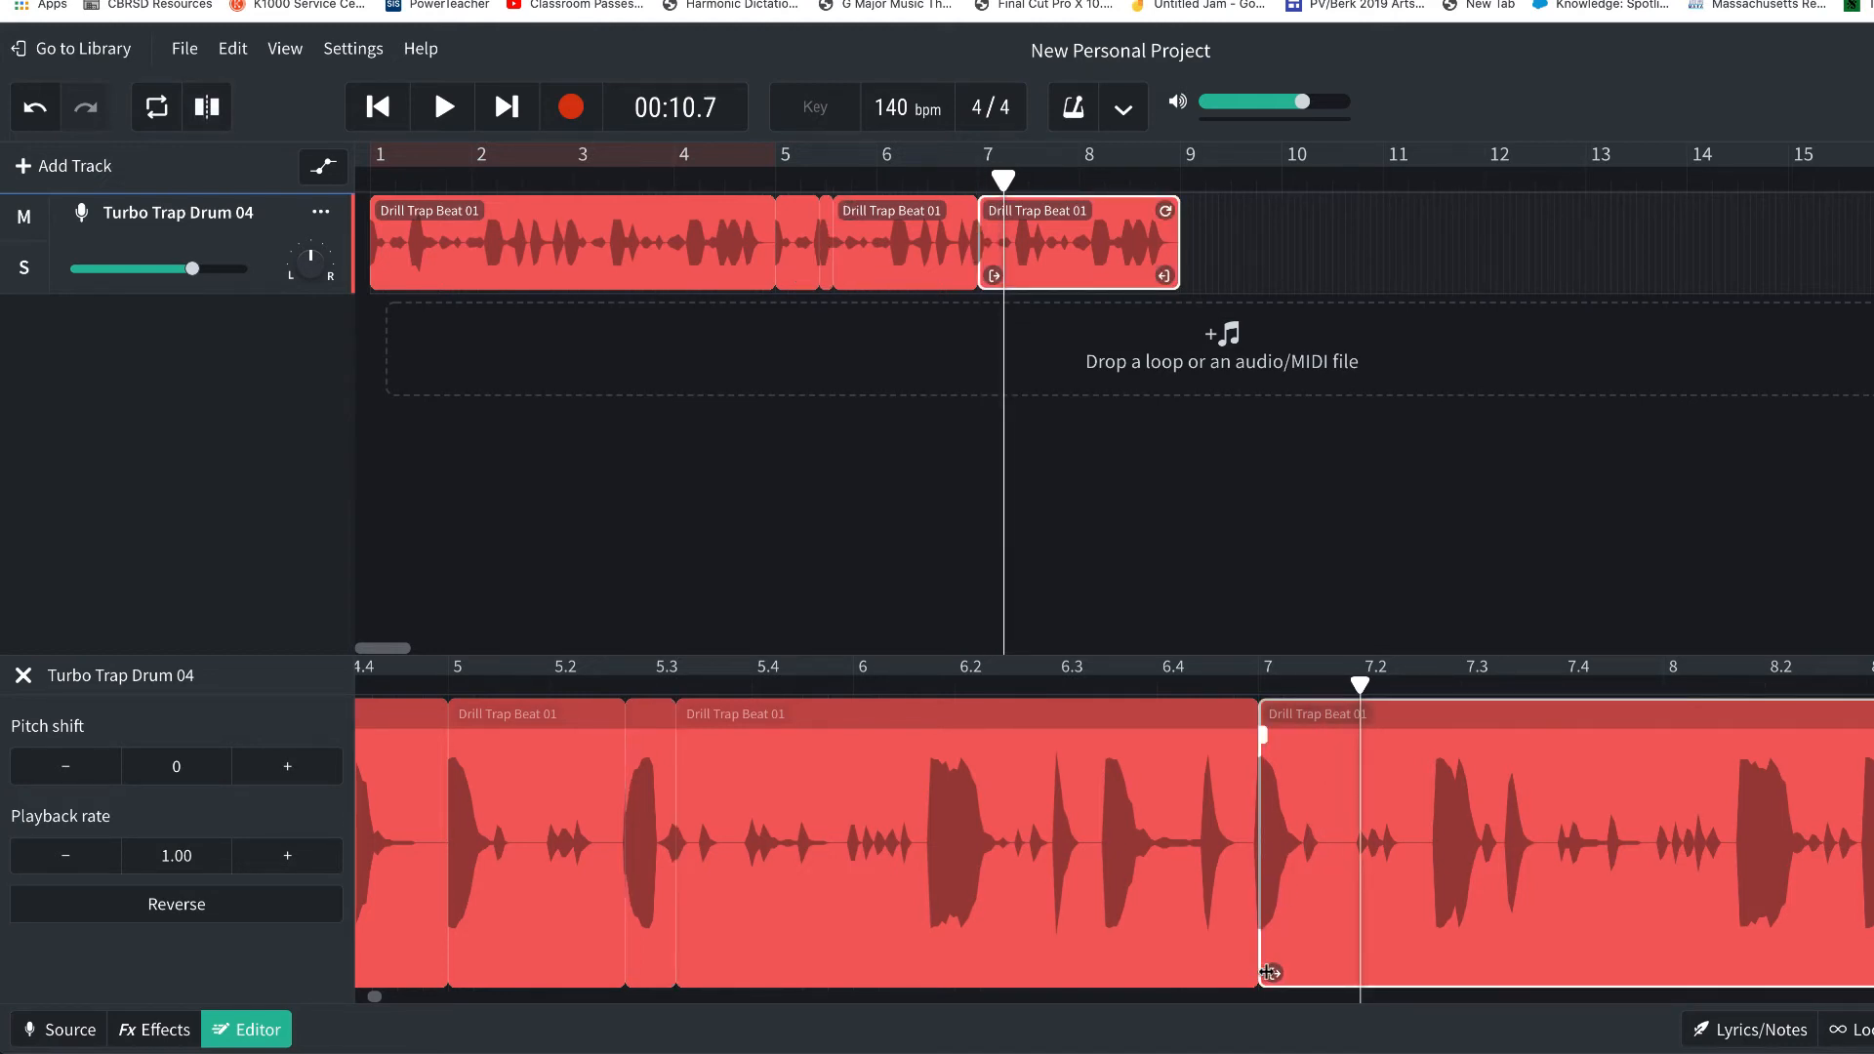
{"action": "left_click_drag", "start_coordinate": [1269, 973], "coordinate": [1364, 967]}
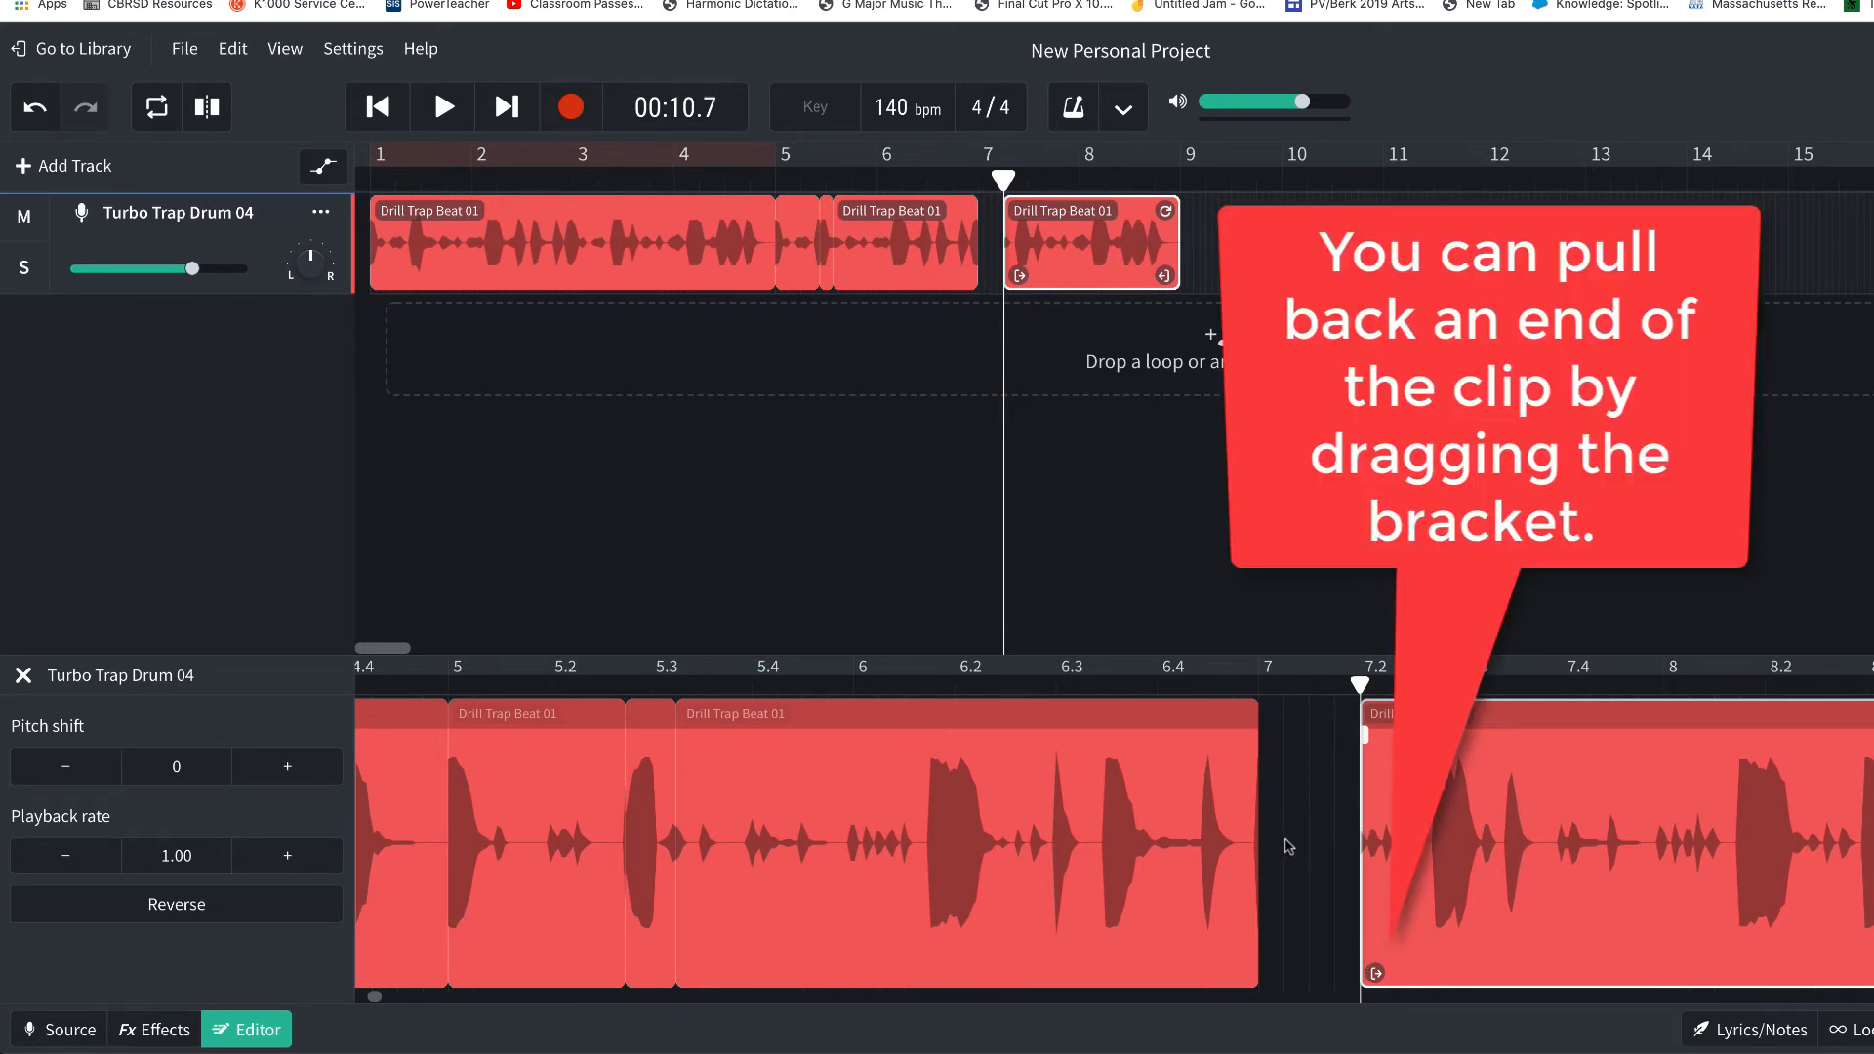
Step: Copy the reversed slice and paste it twice in a row into the gap, starting at 00:10.3
{"action": "left_click", "coordinate": [643, 828]}
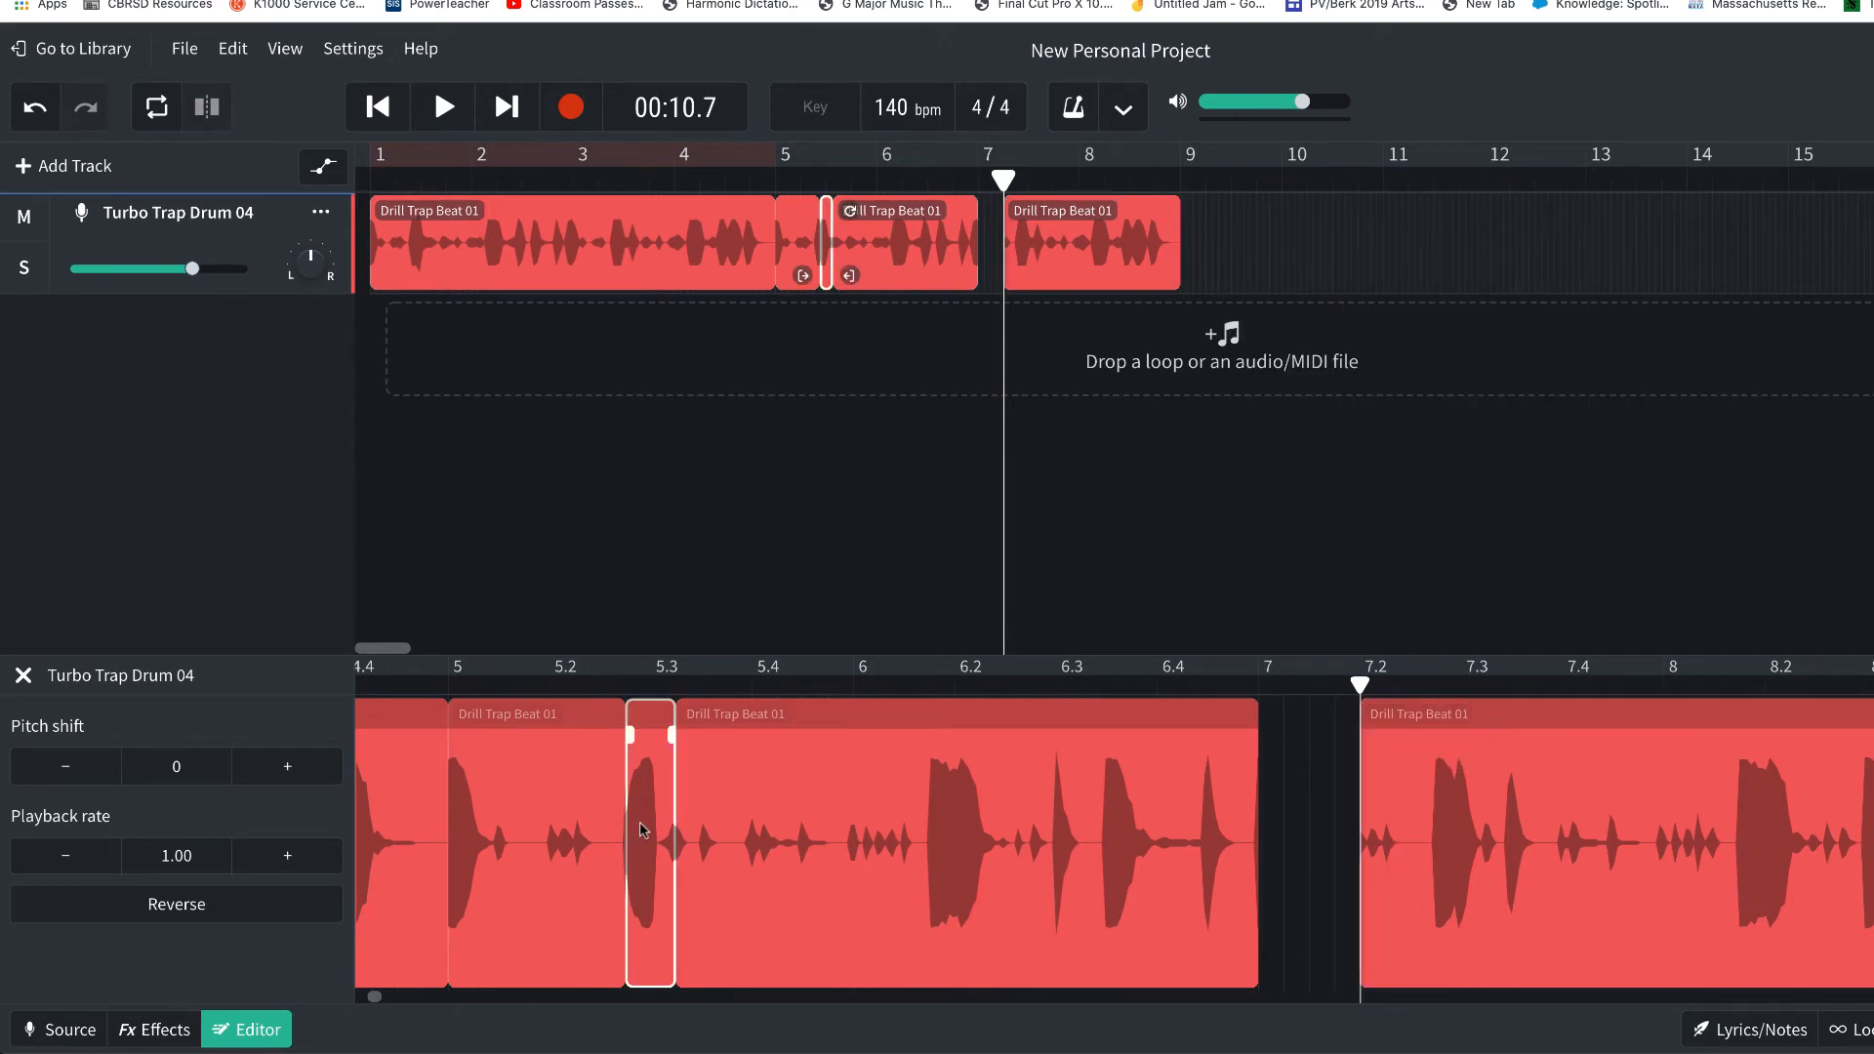
{"action": "right_click", "coordinate": [643, 829]}
{"action": "left_click", "coordinate": [664, 722]}
{"action": "left_click_drag", "start_coordinate": [1358, 682], "coordinate": [1255, 697]}
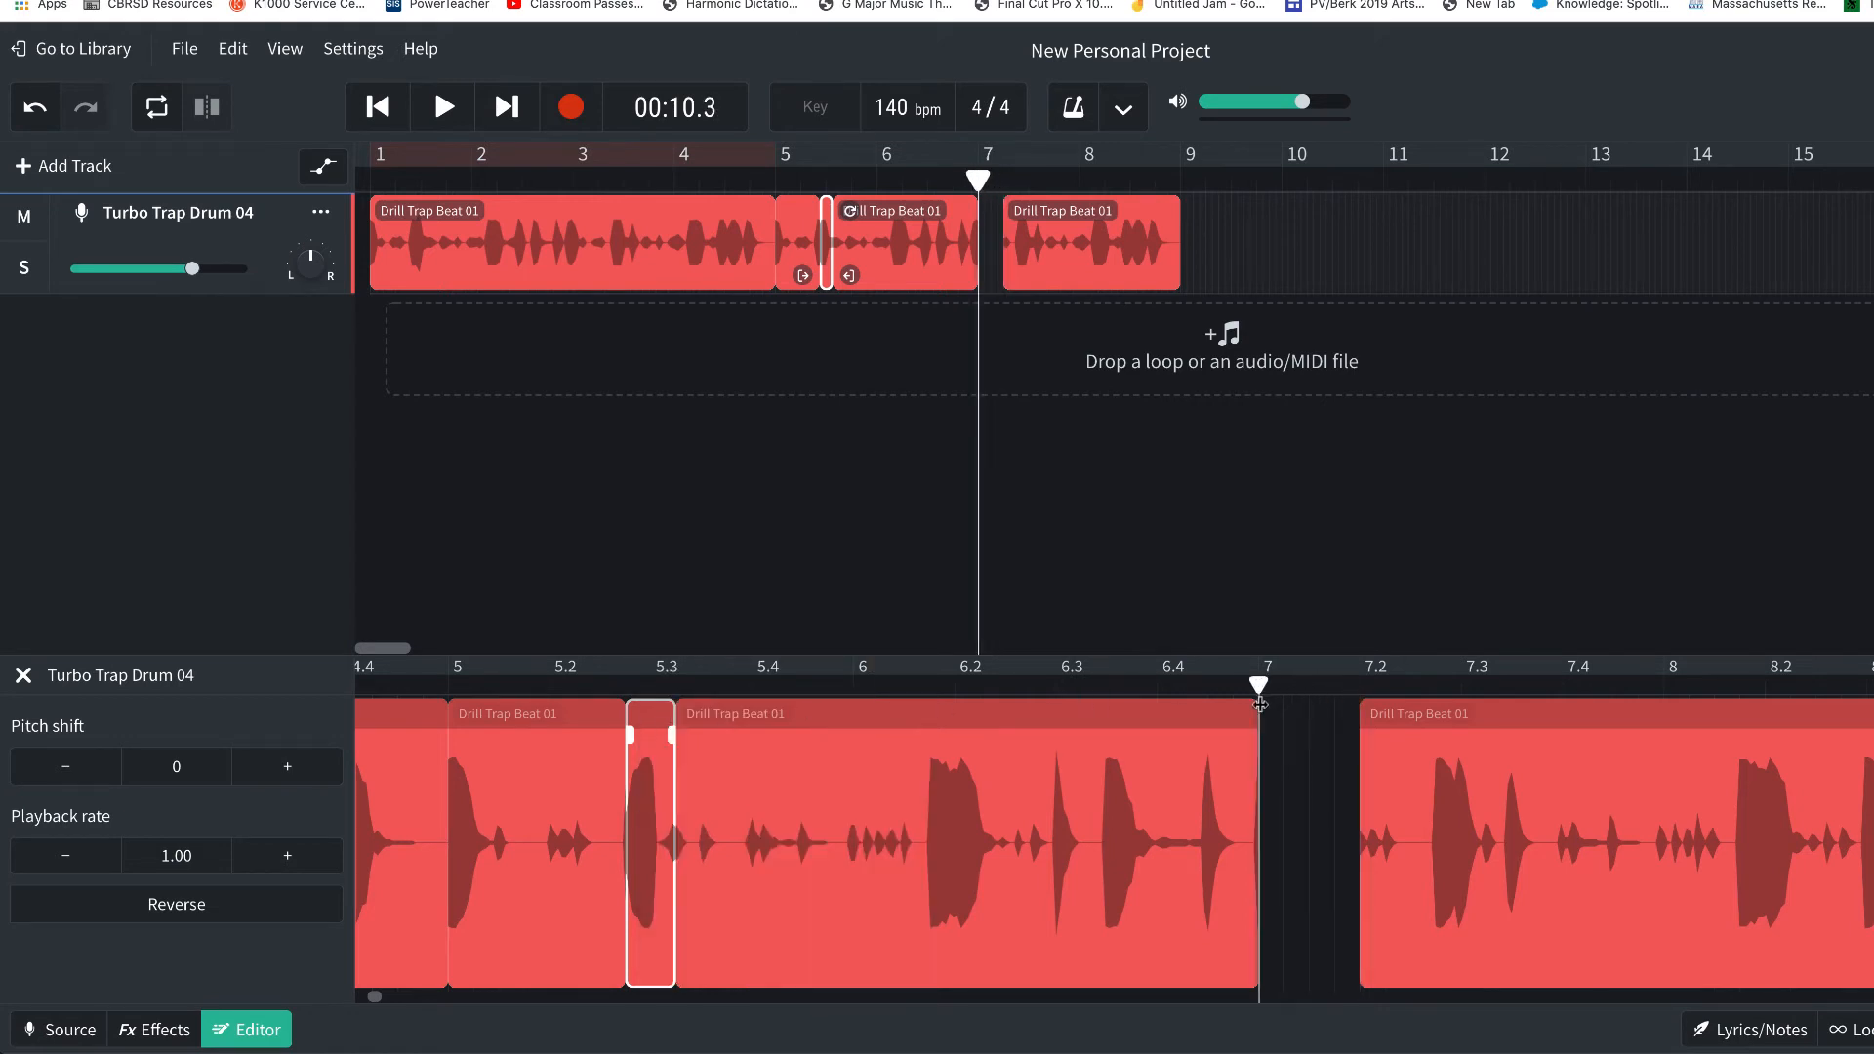
{"action": "key", "text": "ctrl+v"}
{"action": "right_click", "coordinate": [1281, 773]}
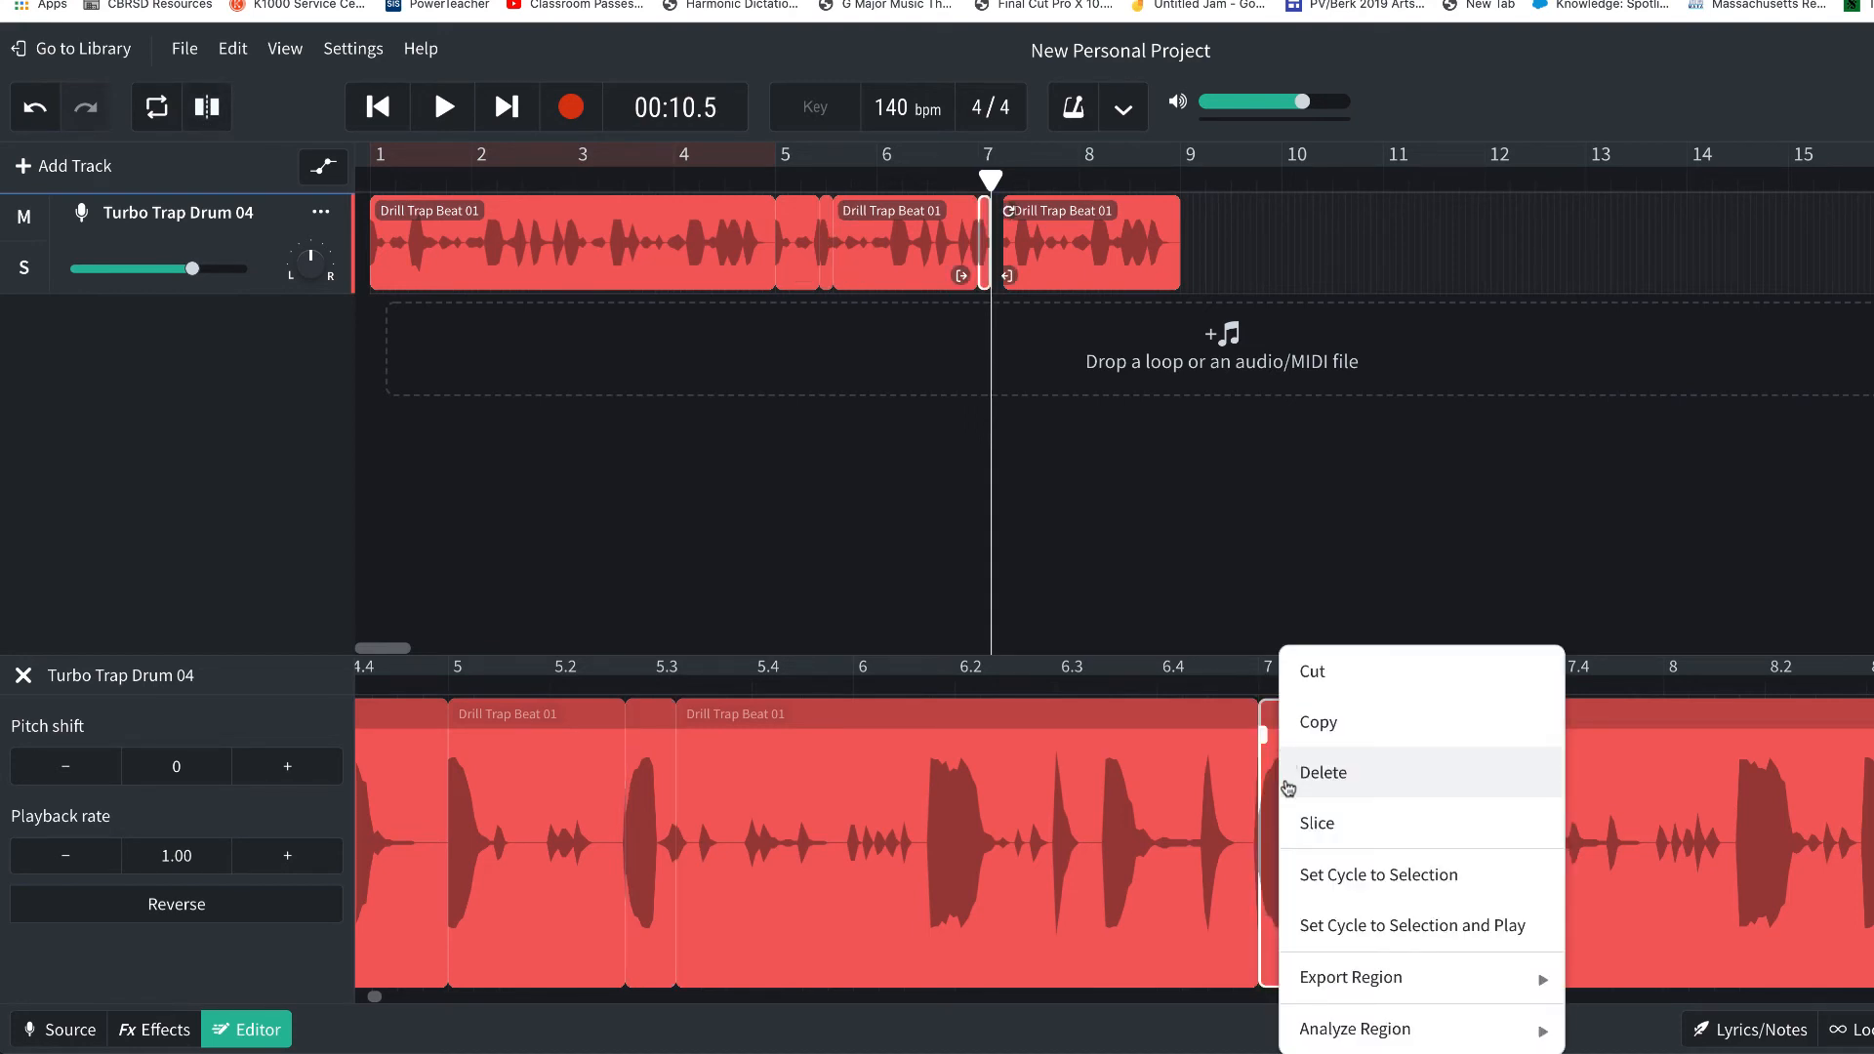
{"action": "key", "text": "ctrl+v"}
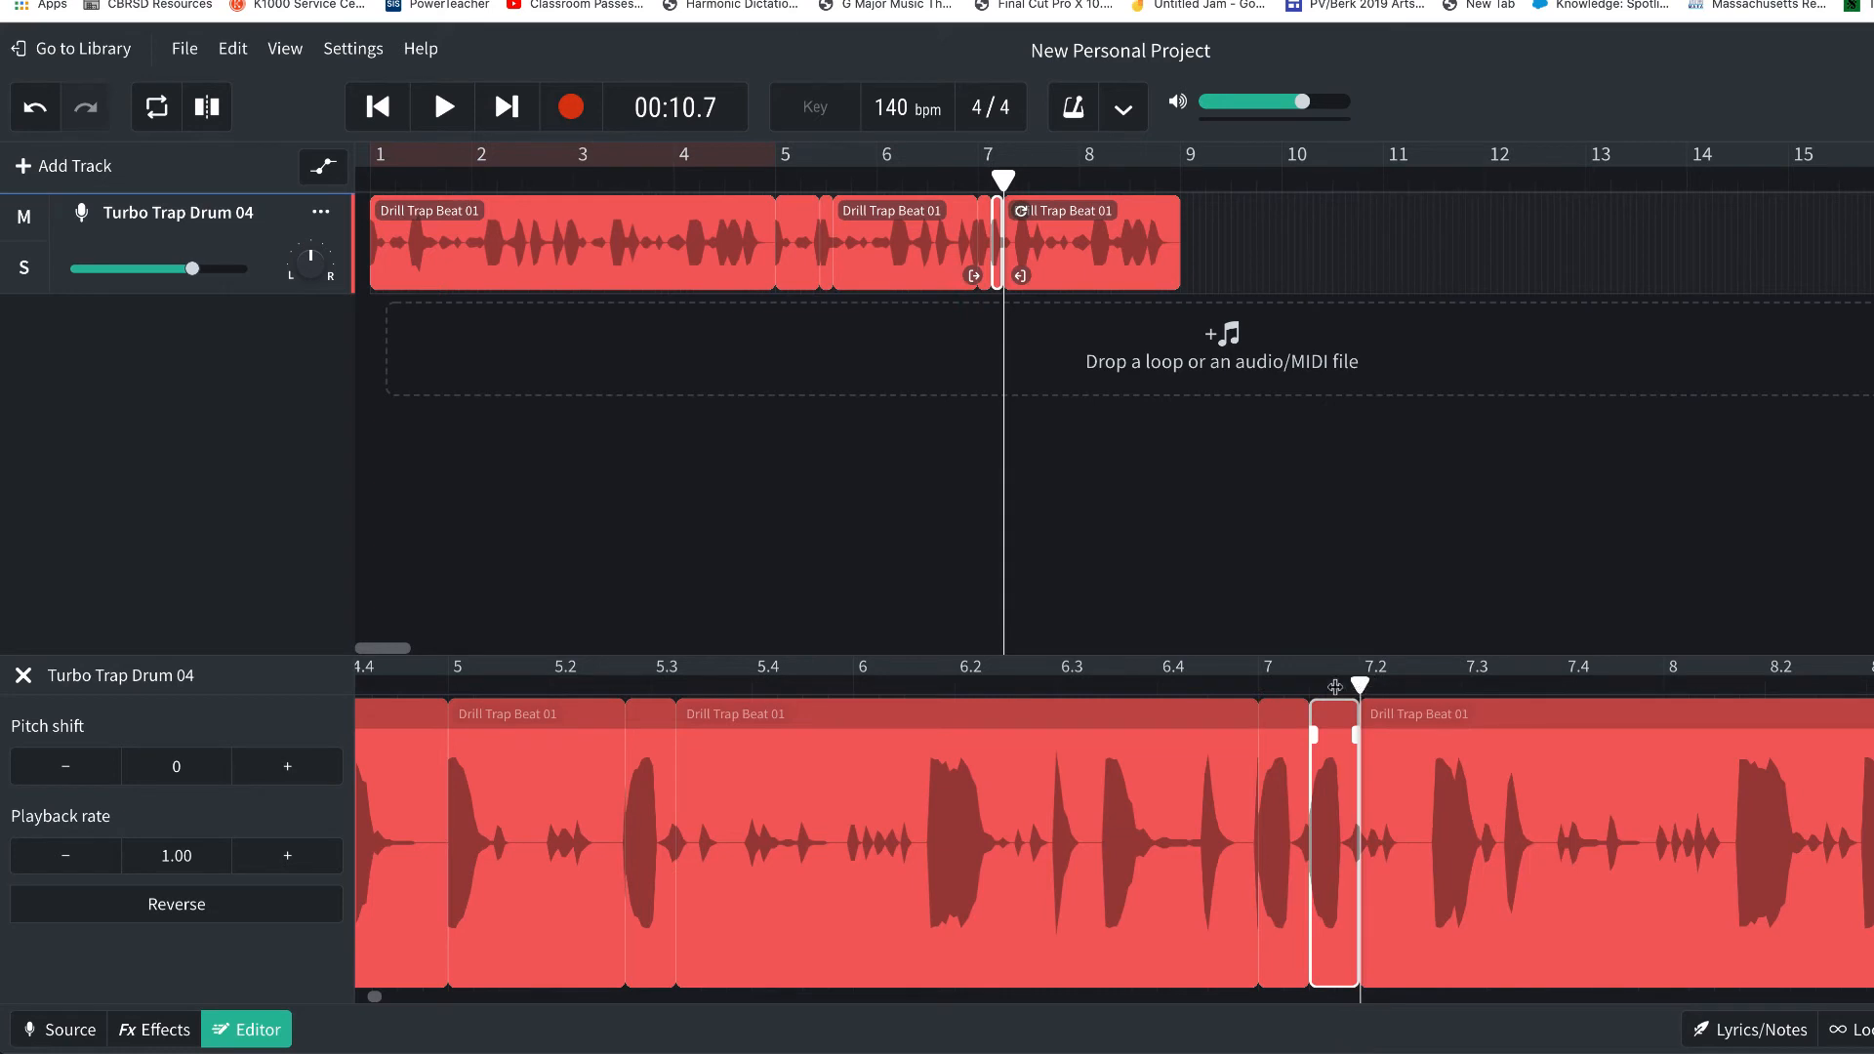
Step: Play the edited copy from bar 5 to hear the two pasted reversed hits in context
{"action": "left_click_drag", "start_coordinate": [1356, 683], "coordinate": [461, 709]}
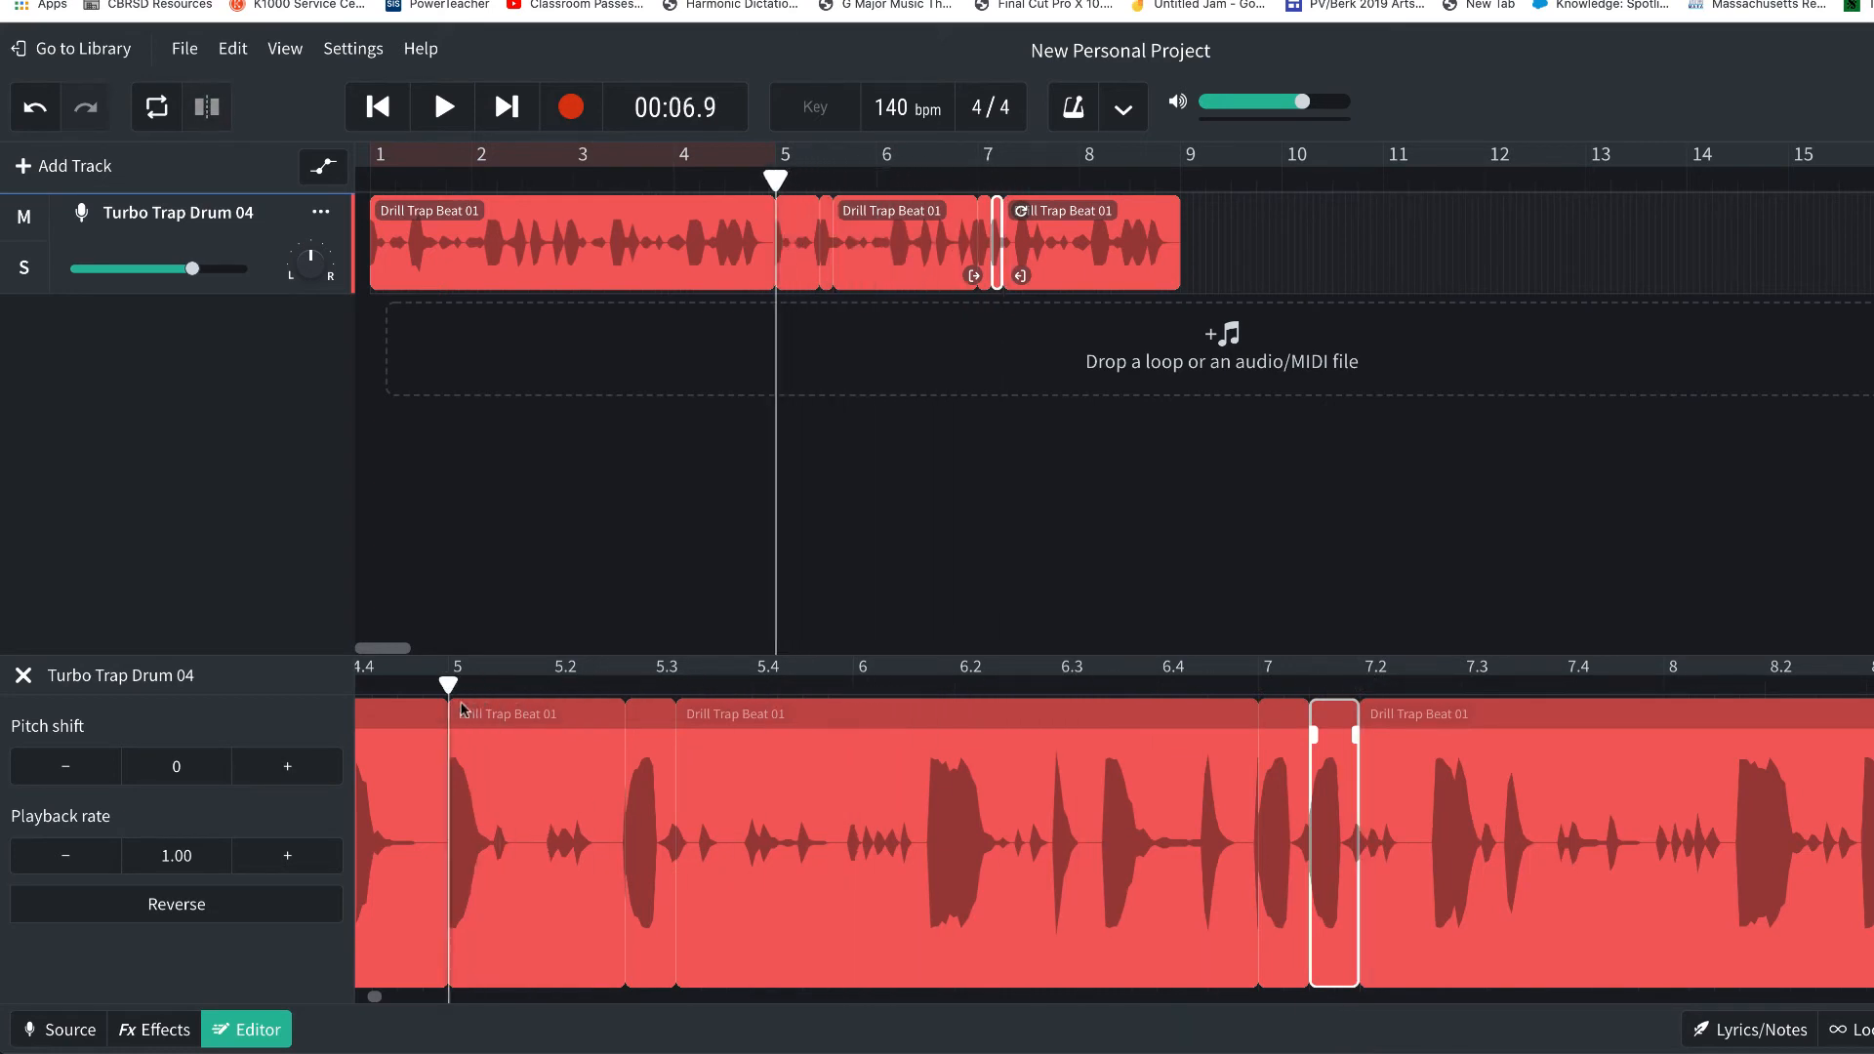
{"action": "key", "text": "space"}
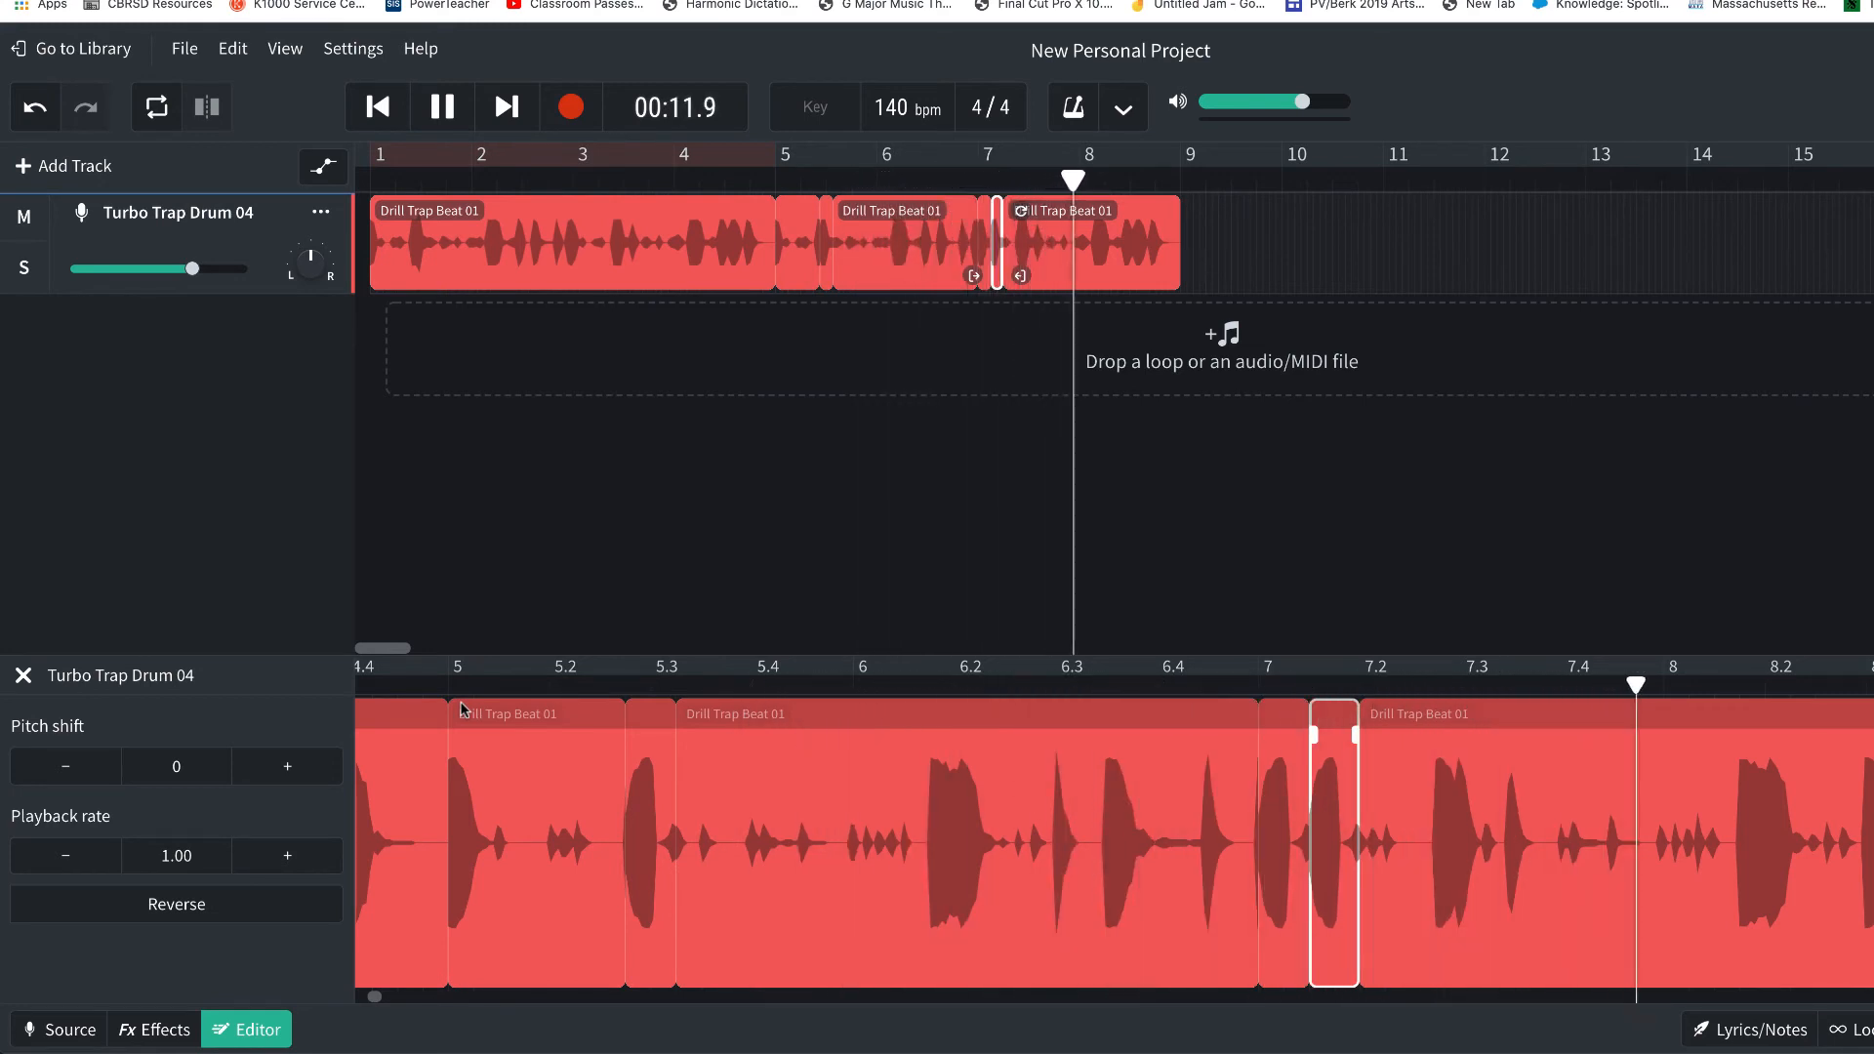
{"action": "key", "text": "space"}
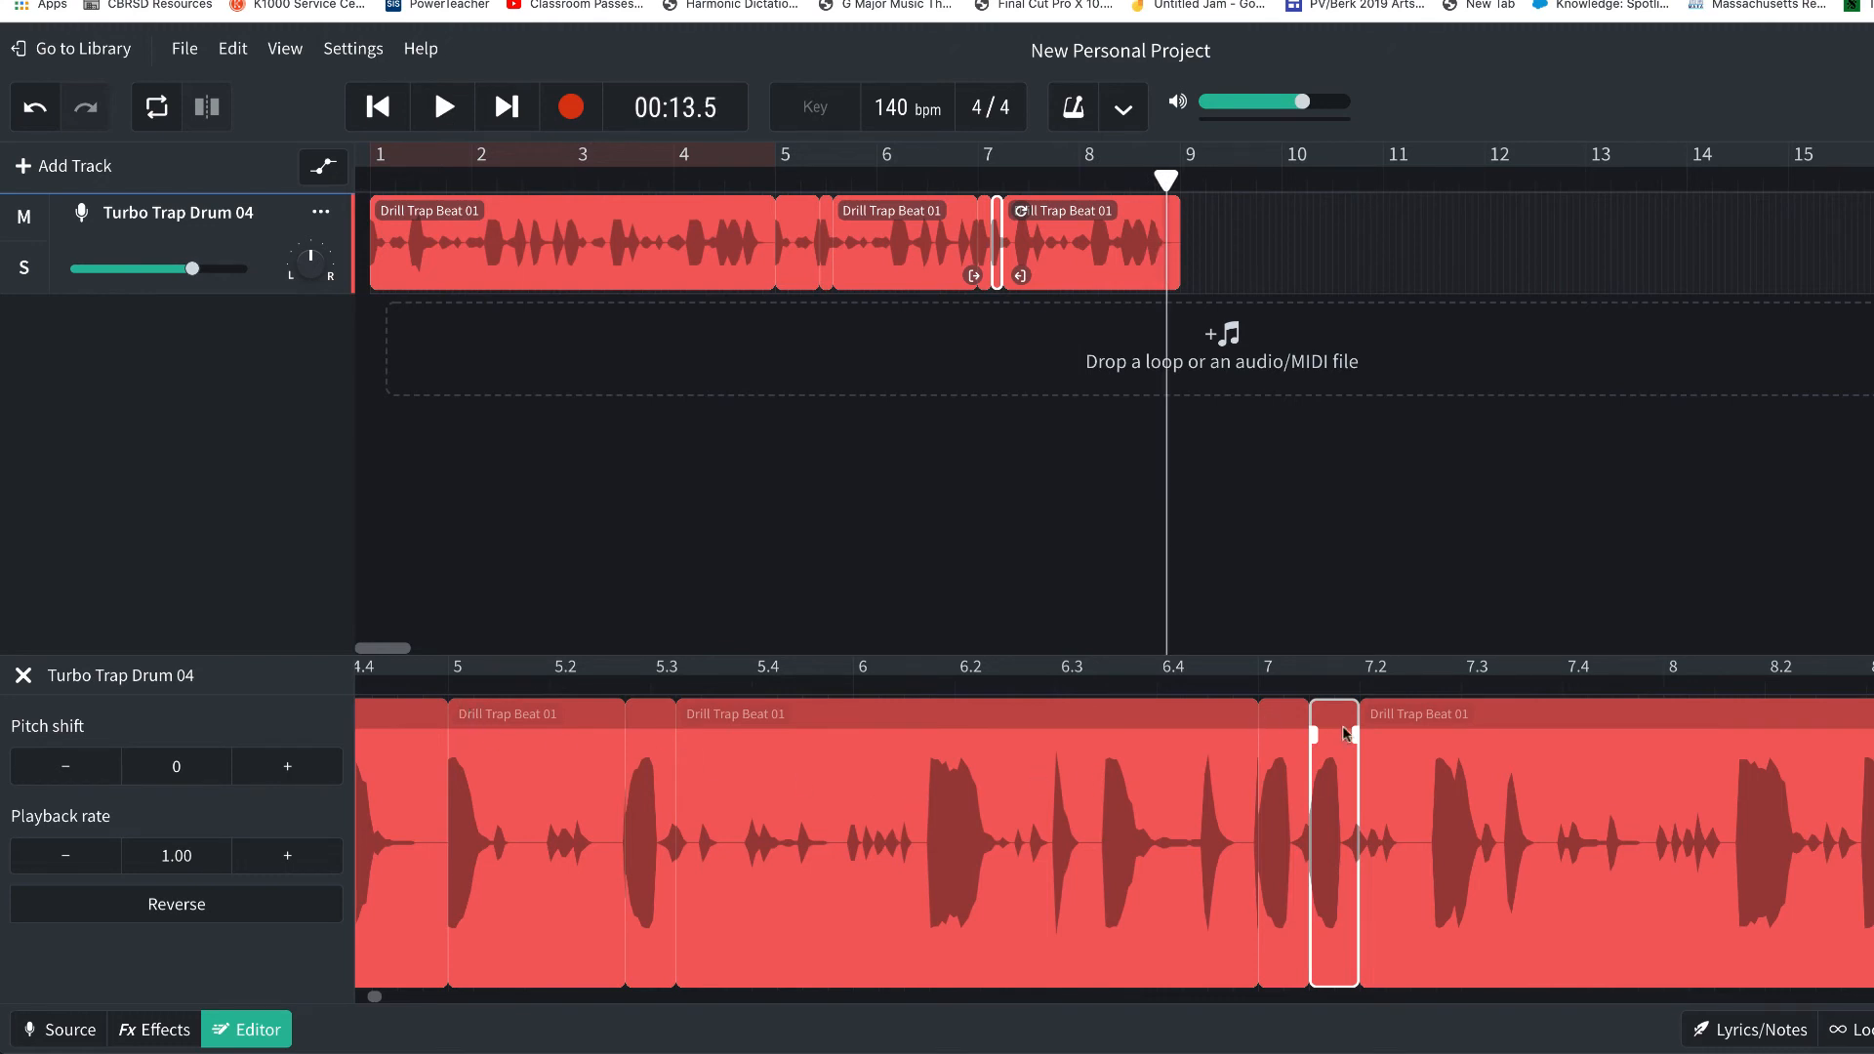
Step: Play the passage around bar 8 from several nearby starting points to locate the next large hit
{"action": "scroll", "coordinate": [1403, 742], "scroll_direction": "right", "scroll_amount": 5}
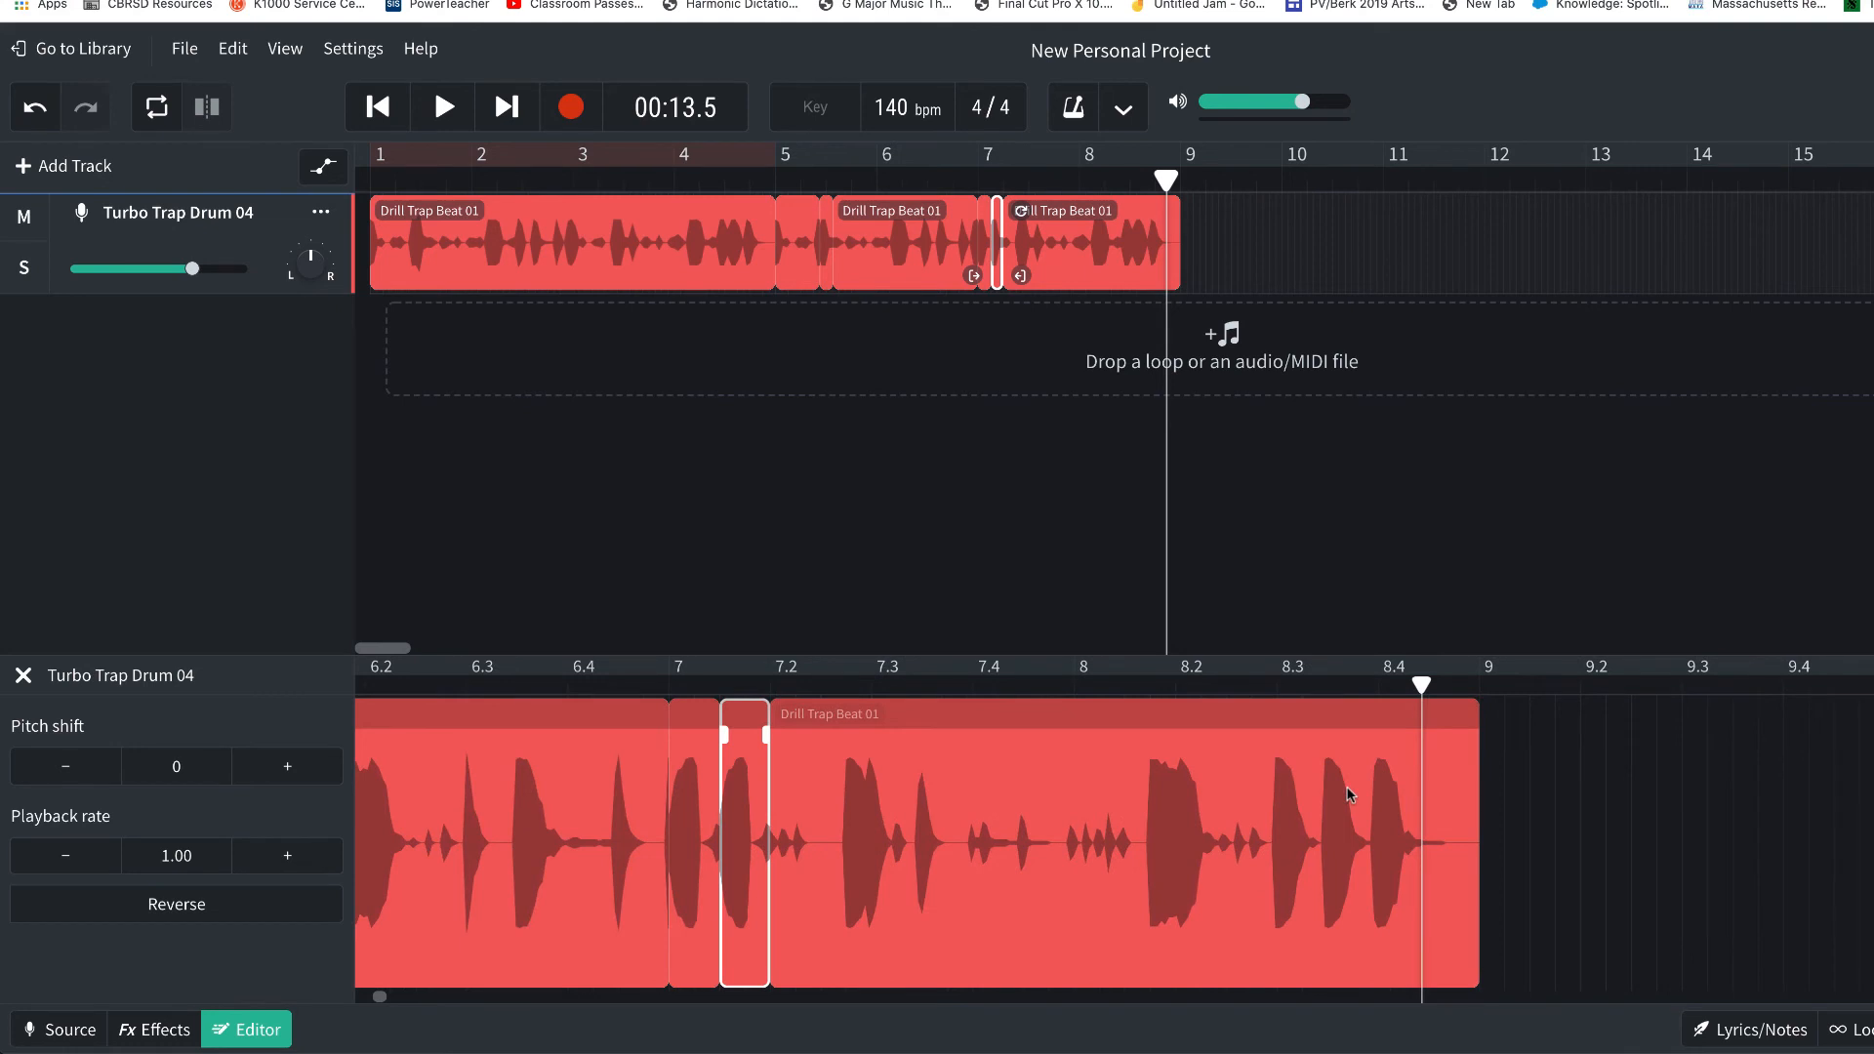
{"action": "scroll", "coordinate": [1186, 850], "scroll_direction": "left", "scroll_amount": 1}
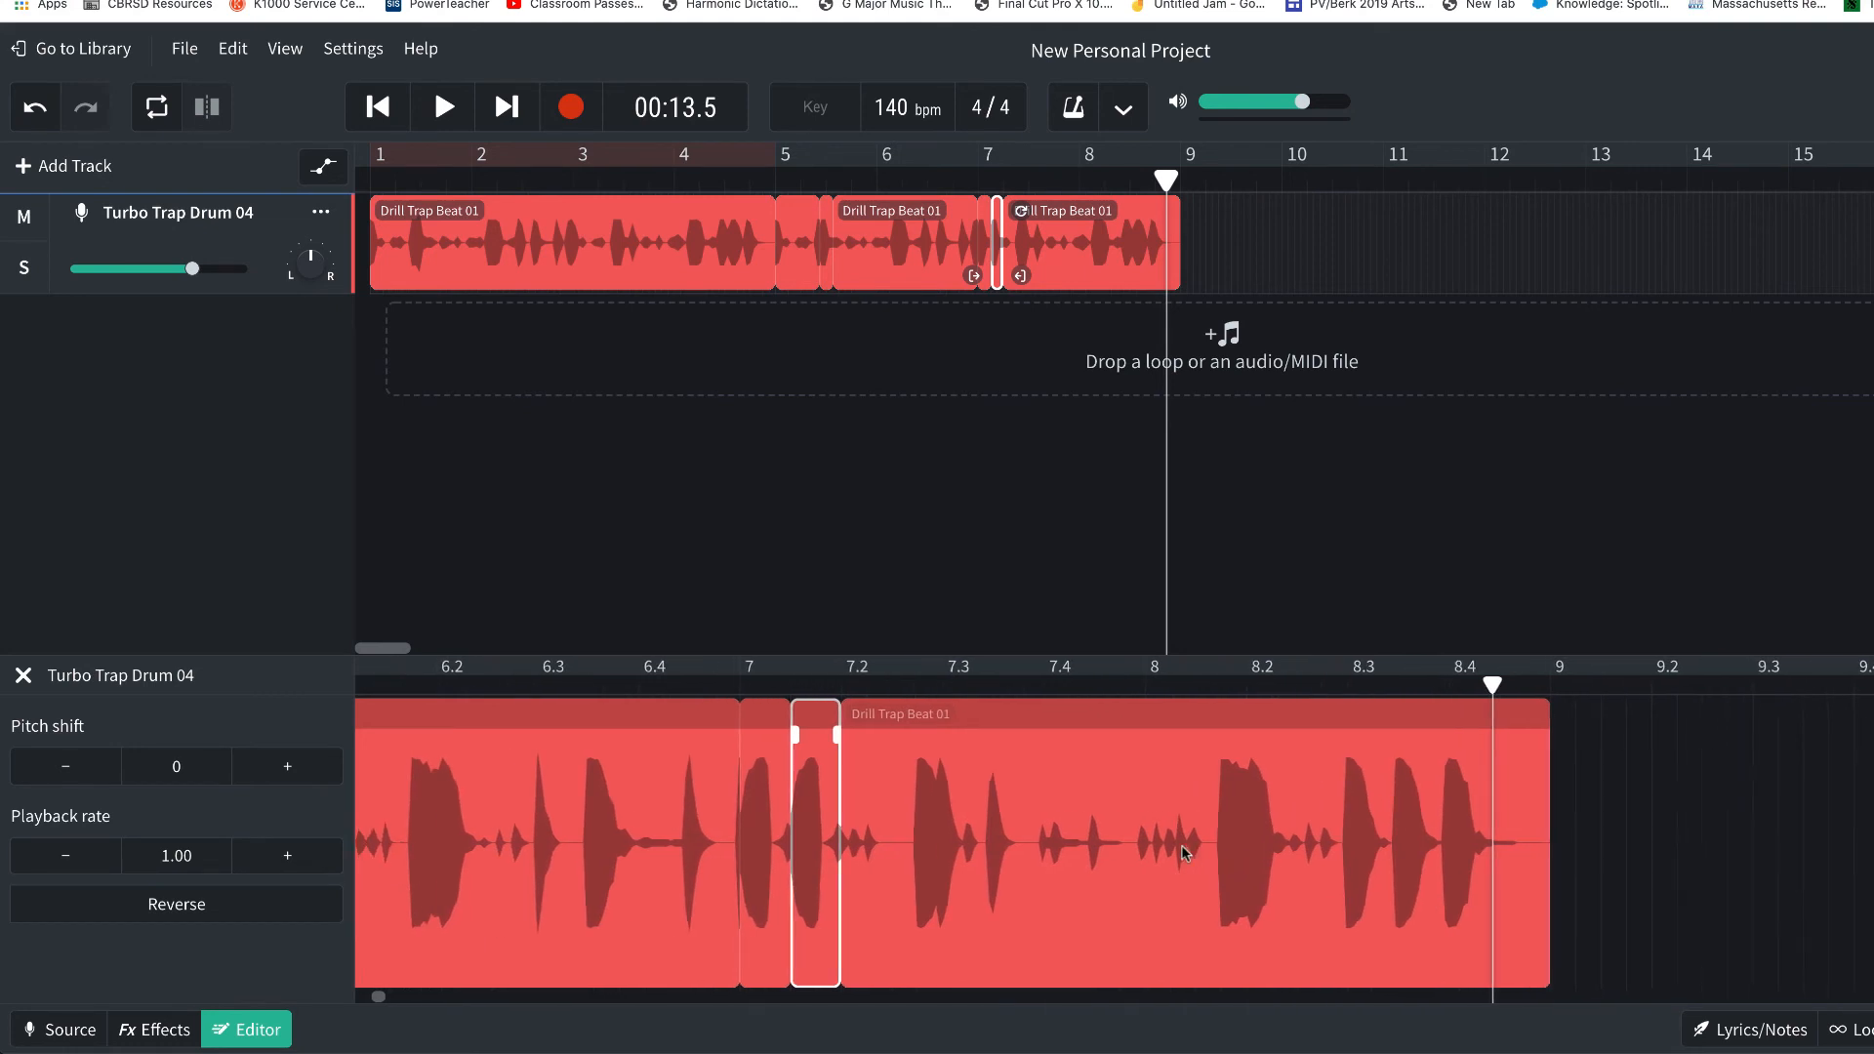
{"action": "left_click", "coordinate": [1151, 683]}
{"action": "key", "text": "space"}
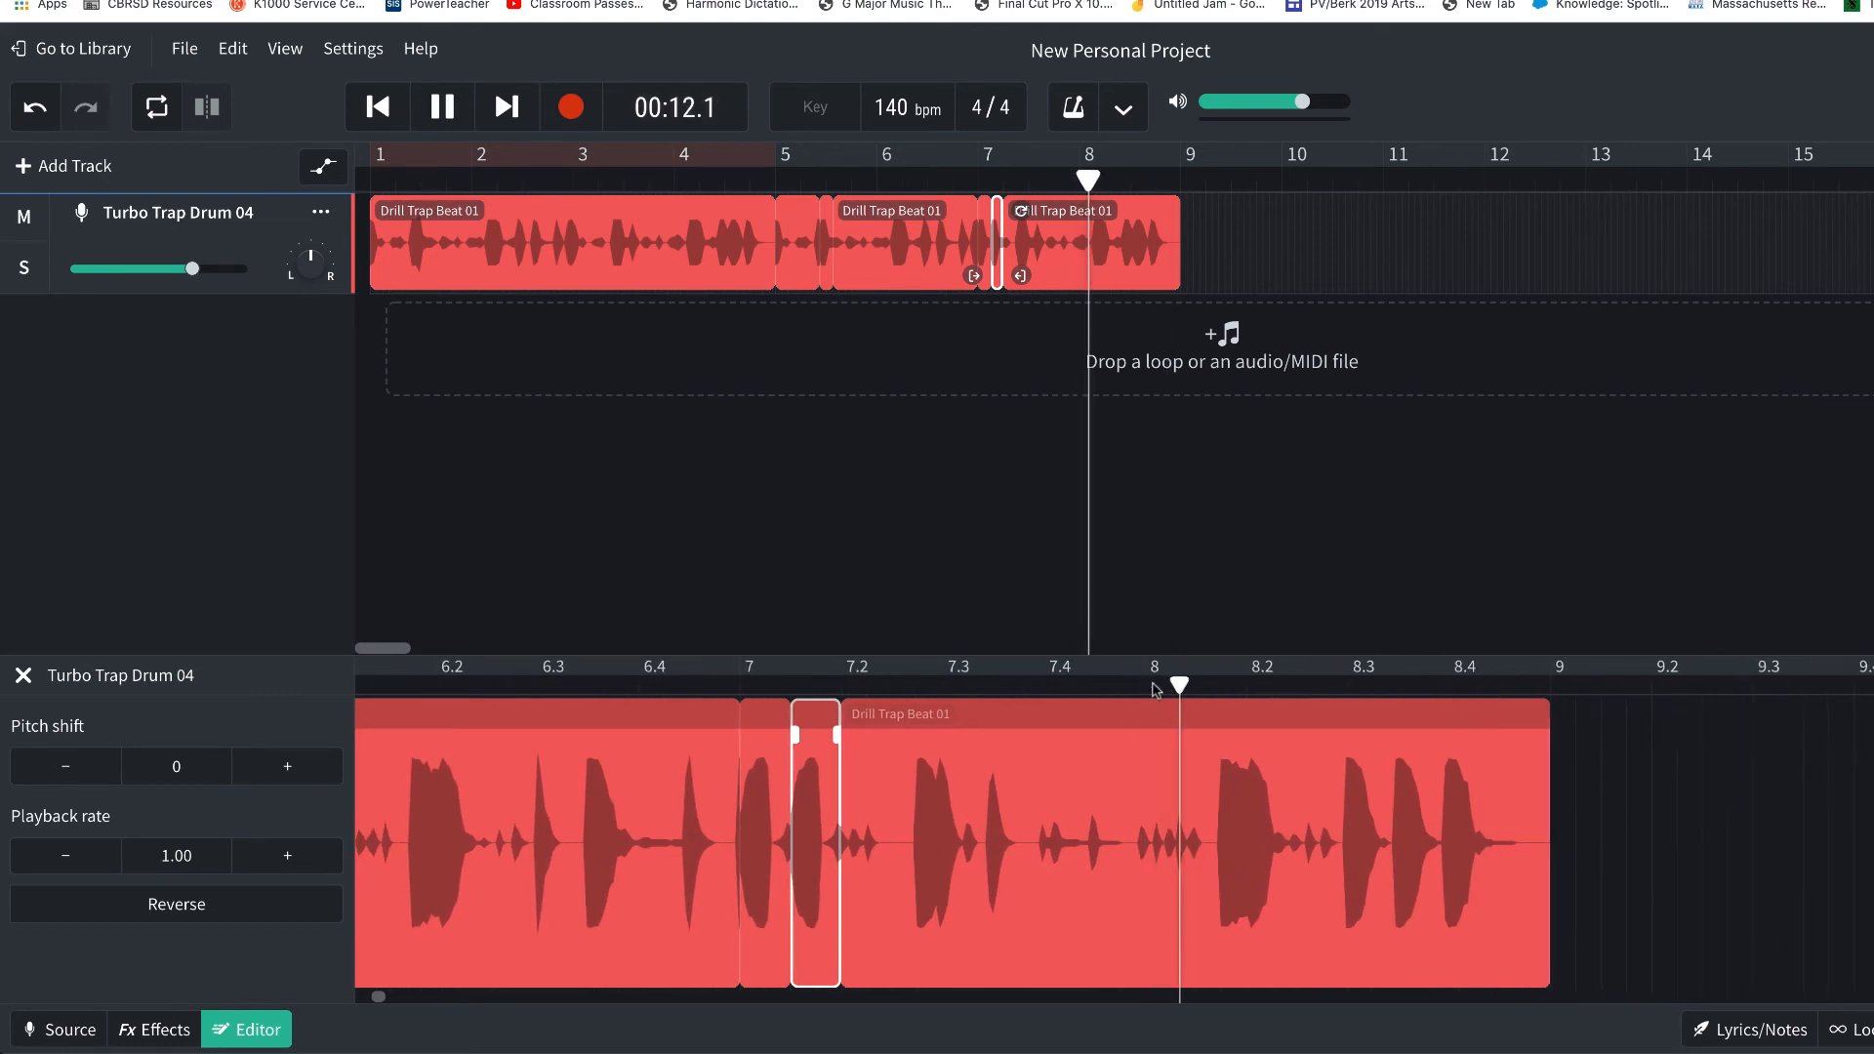
{"action": "key", "text": "space"}
{"action": "left_click", "coordinate": [1128, 688]}
{"action": "key", "text": "space"}
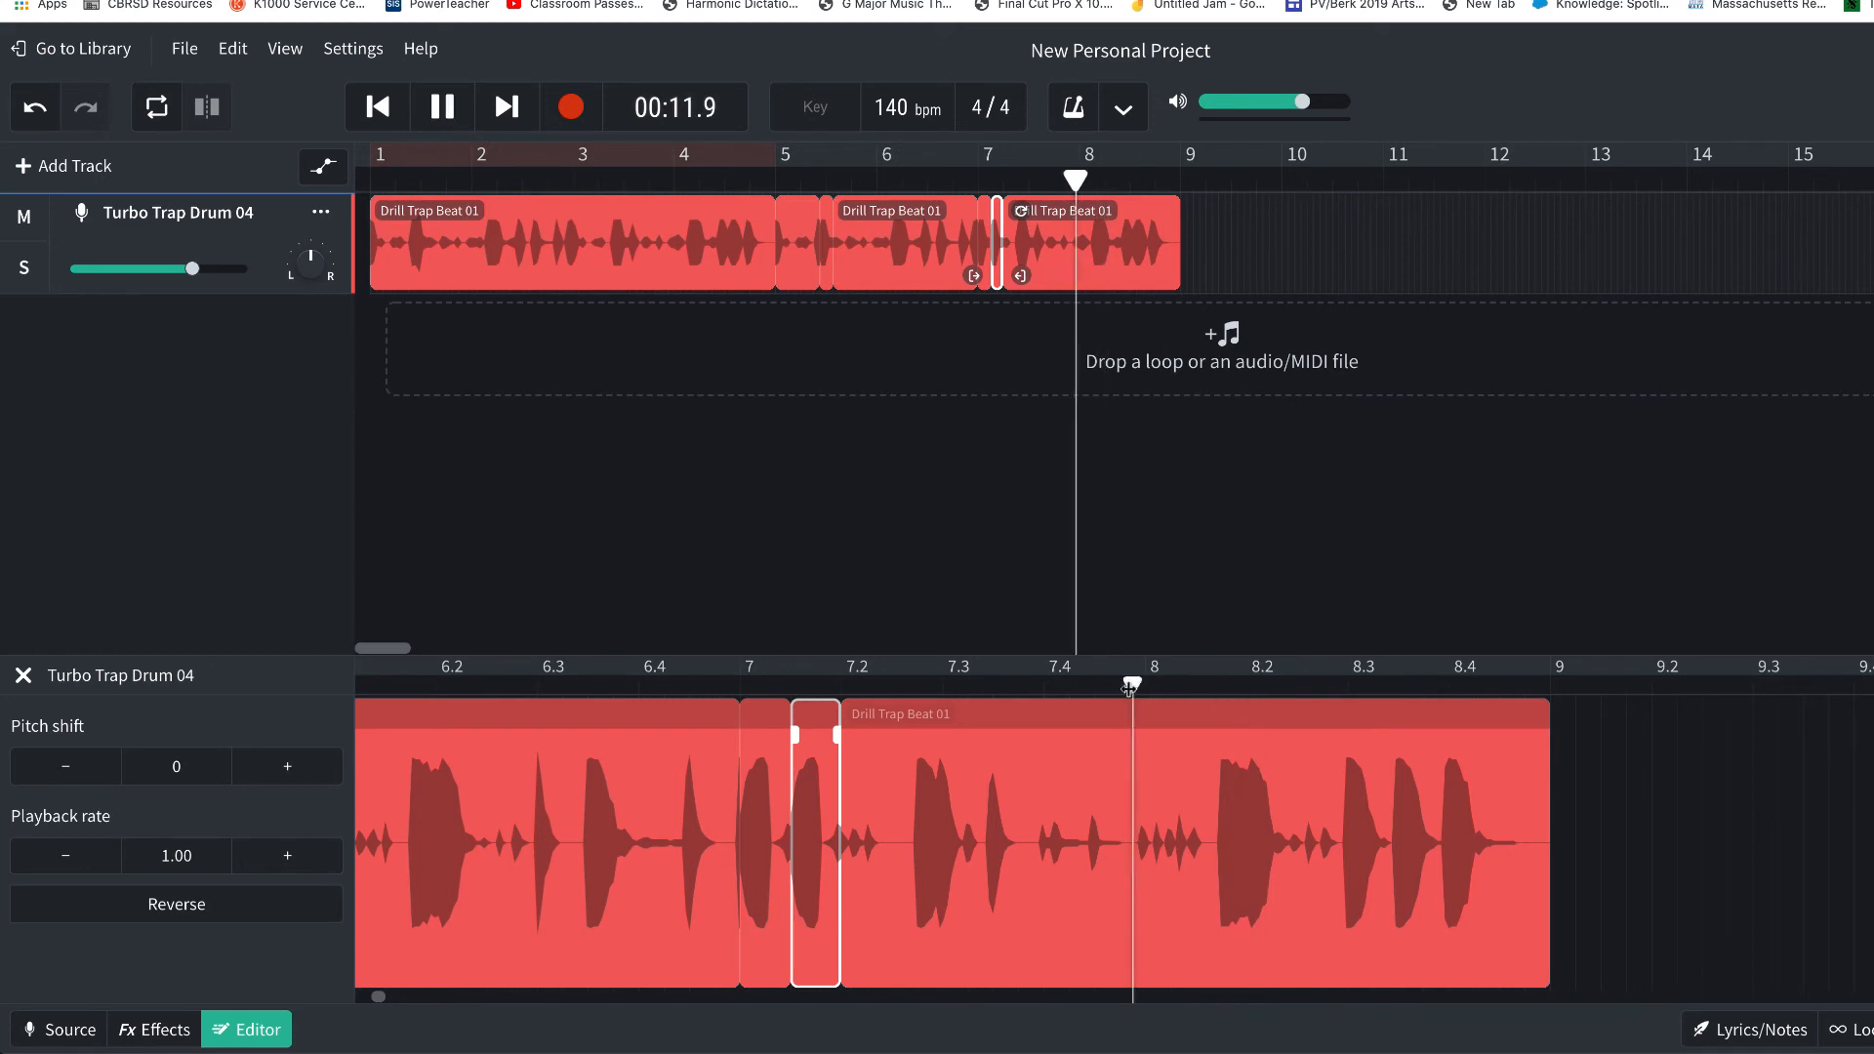
{"action": "key", "text": "space"}
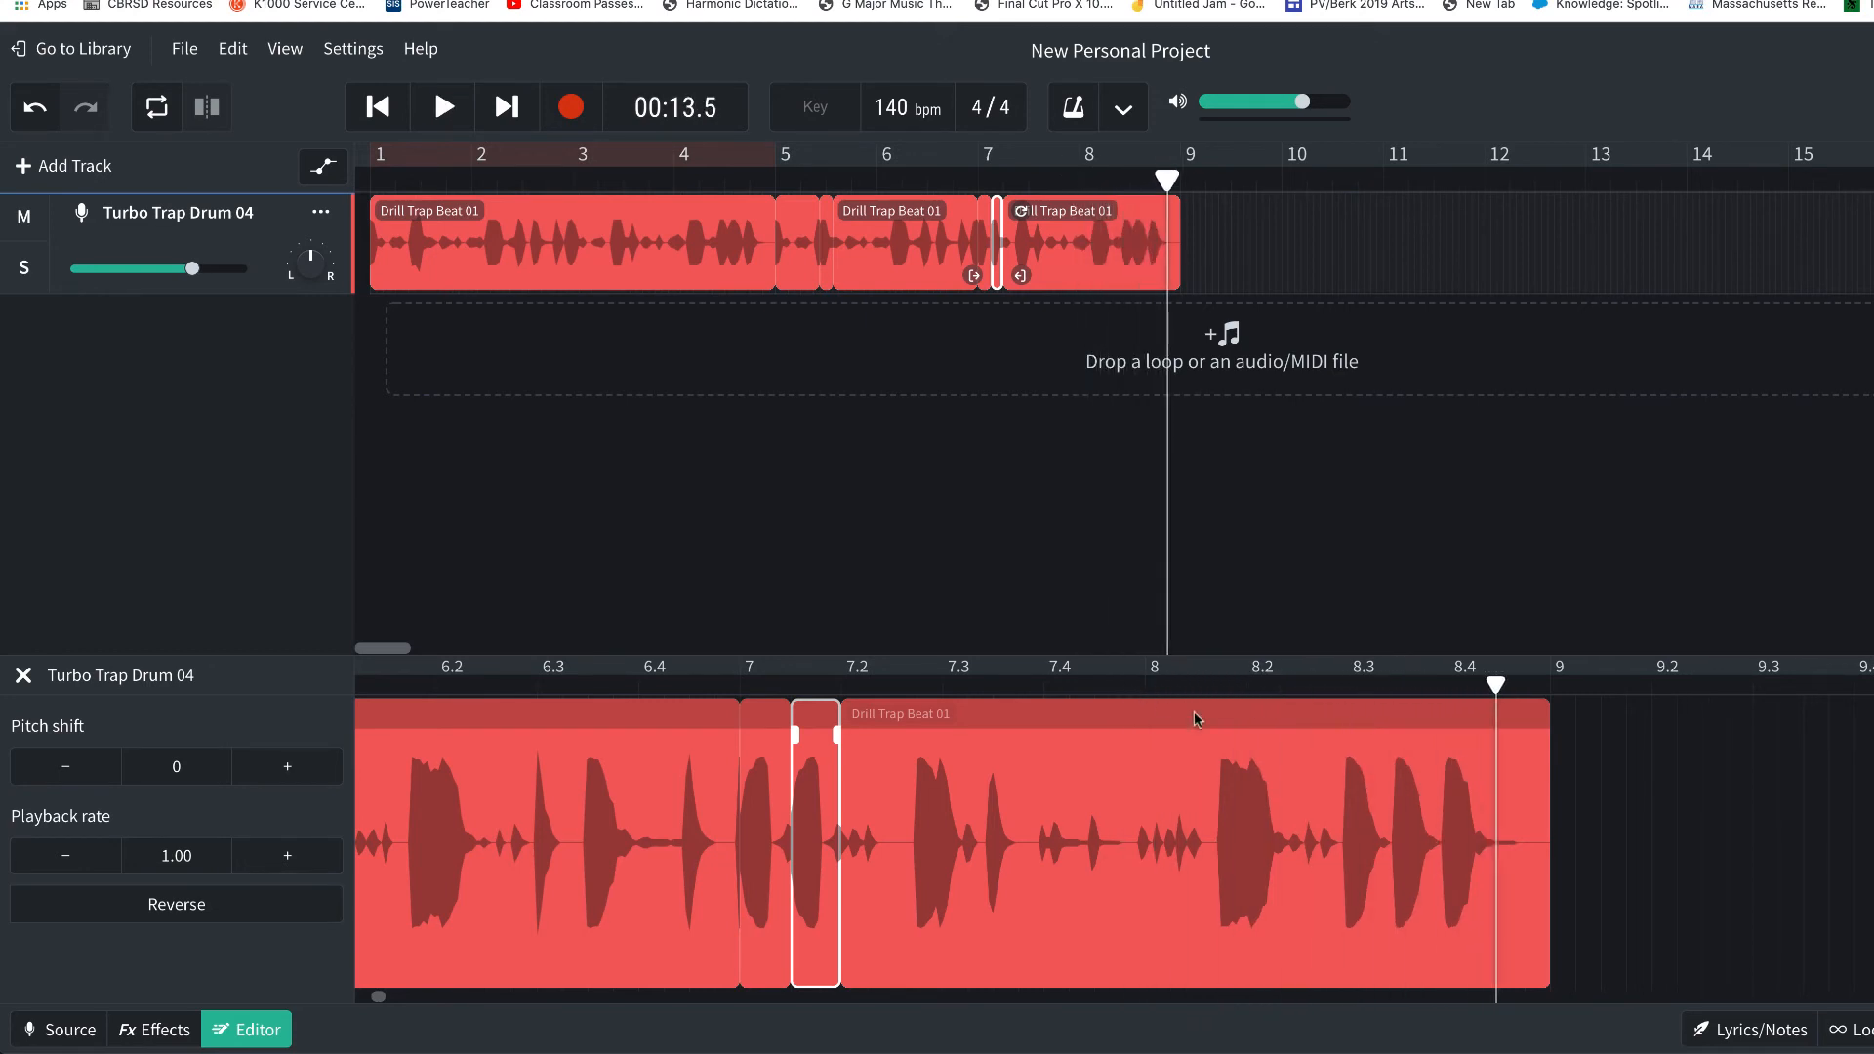
Step: Slice the last clip at 00:12.3, right before the large hit after bar 8
{"action": "left_click", "coordinate": [1157, 859]}
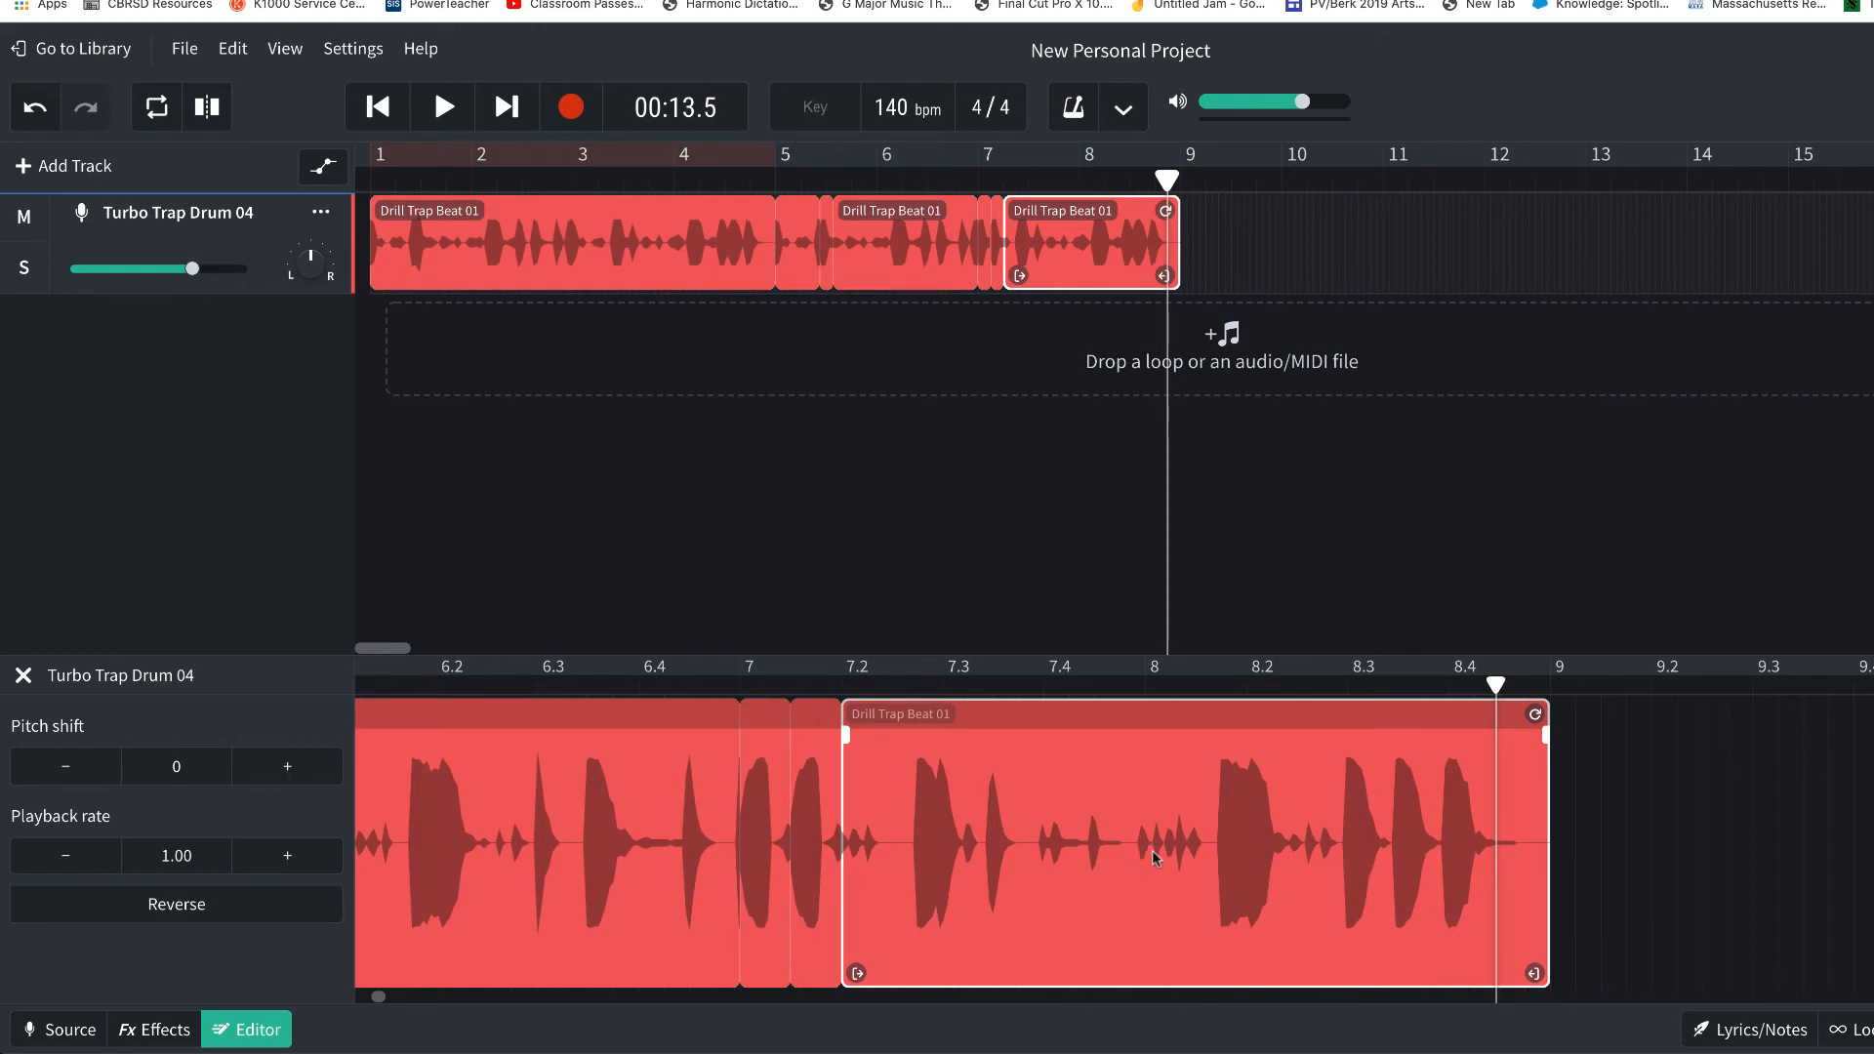
{"action": "left_click_drag", "start_coordinate": [1495, 685], "coordinate": [1197, 687]}
{"action": "left_click", "coordinate": [1221, 685]}
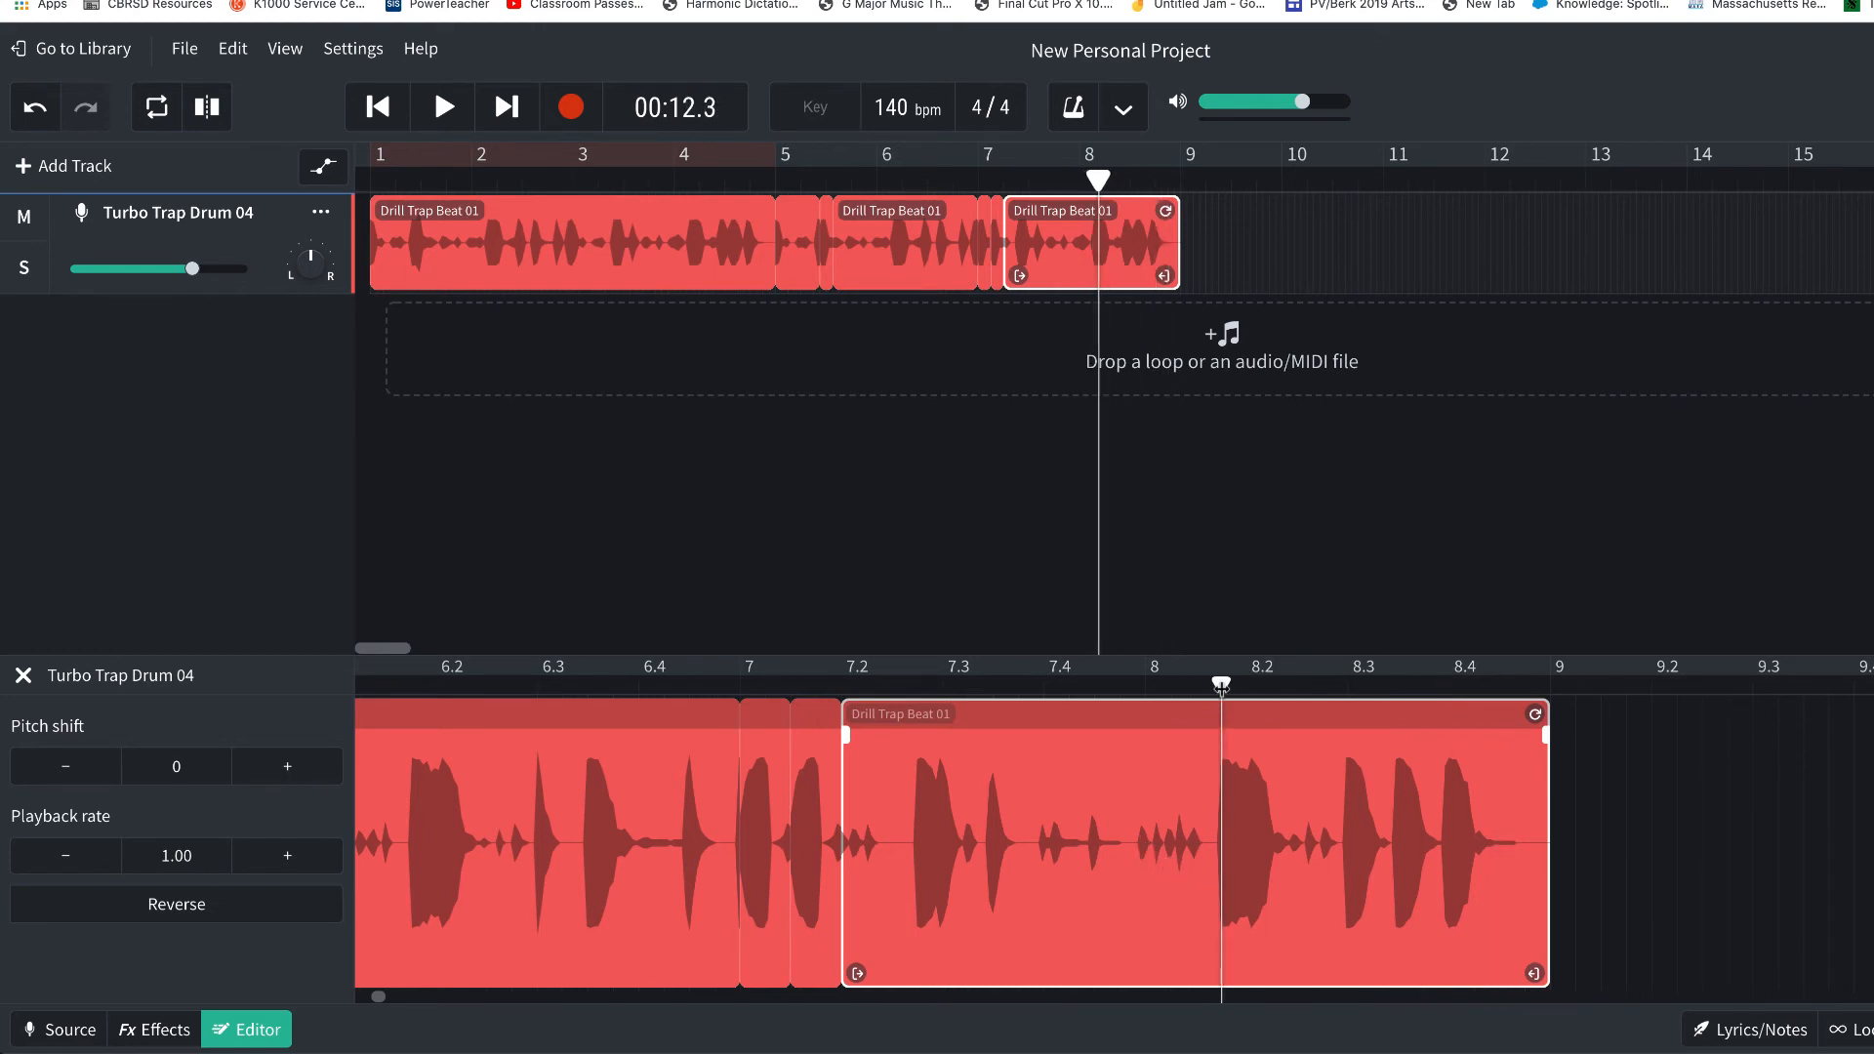
{"action": "key", "text": "ctrl+e"}
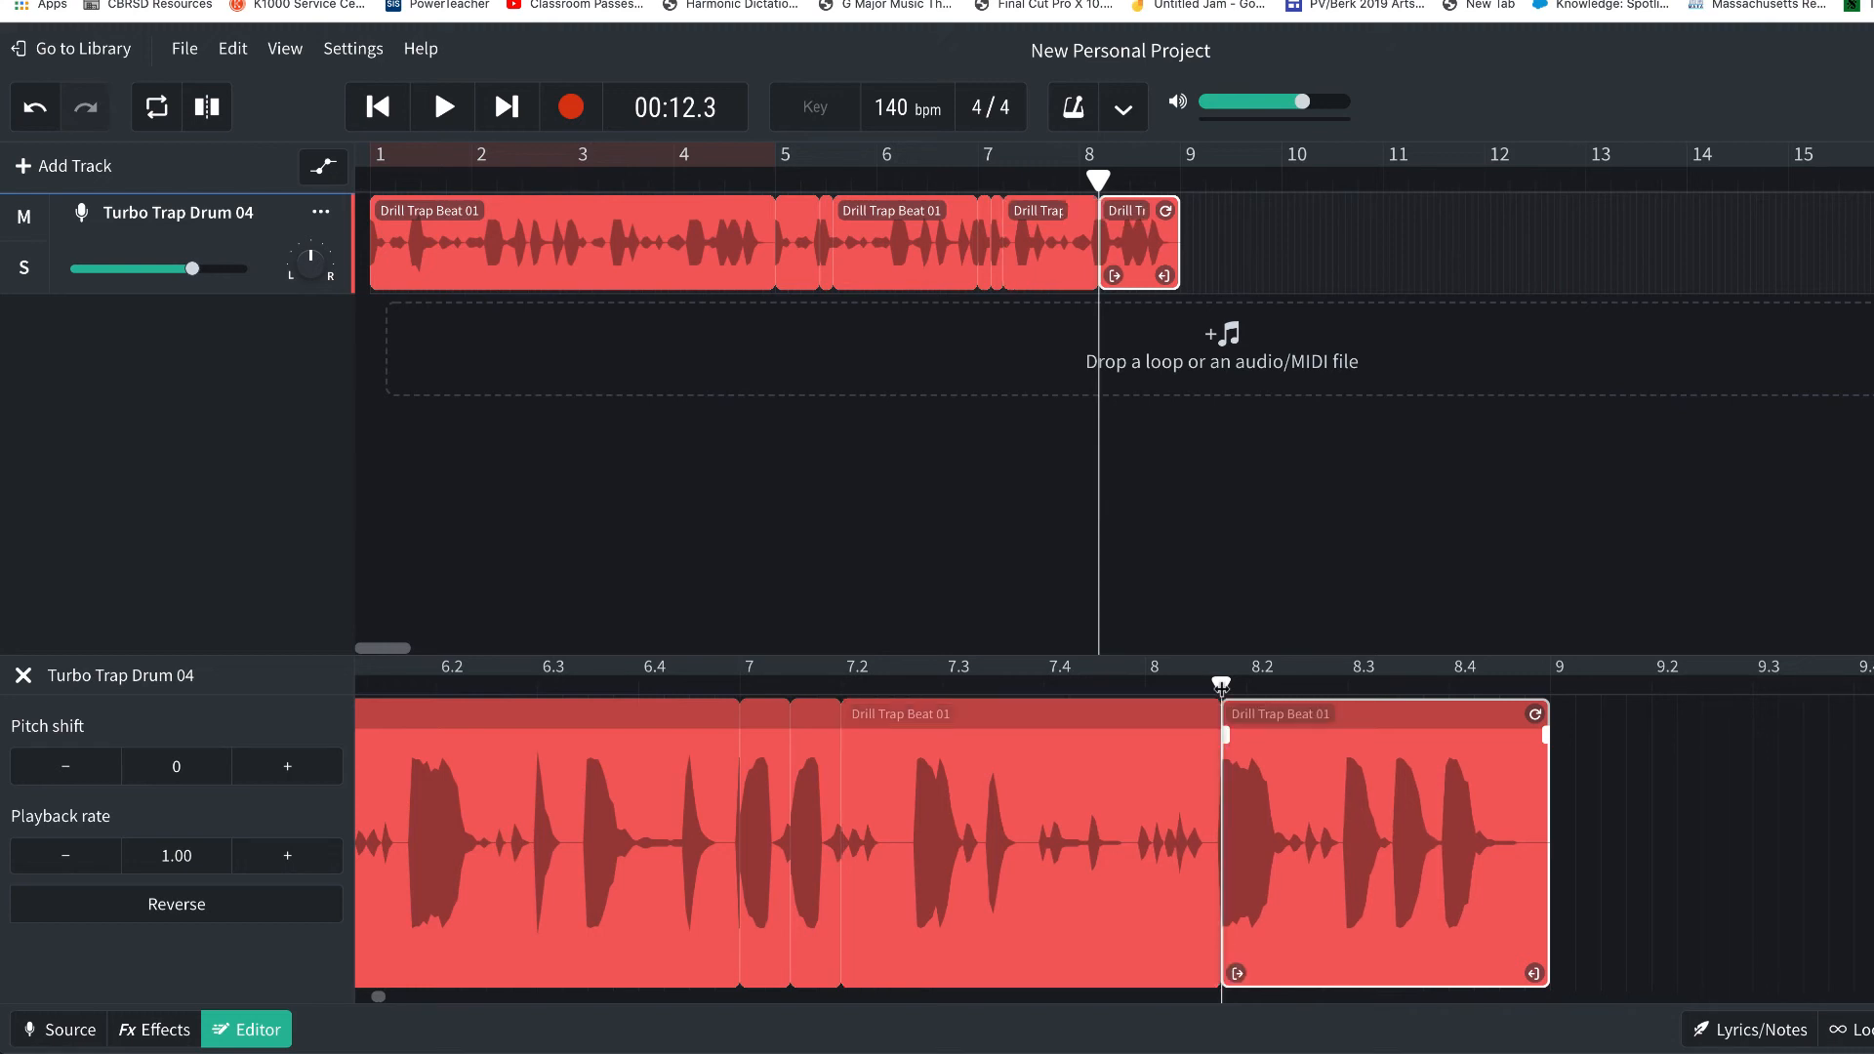
Step: Slice the last clip at 00:12.5, right after the large hit following bar 8, and delete the isolated hit
{"action": "key", "text": "Right"}
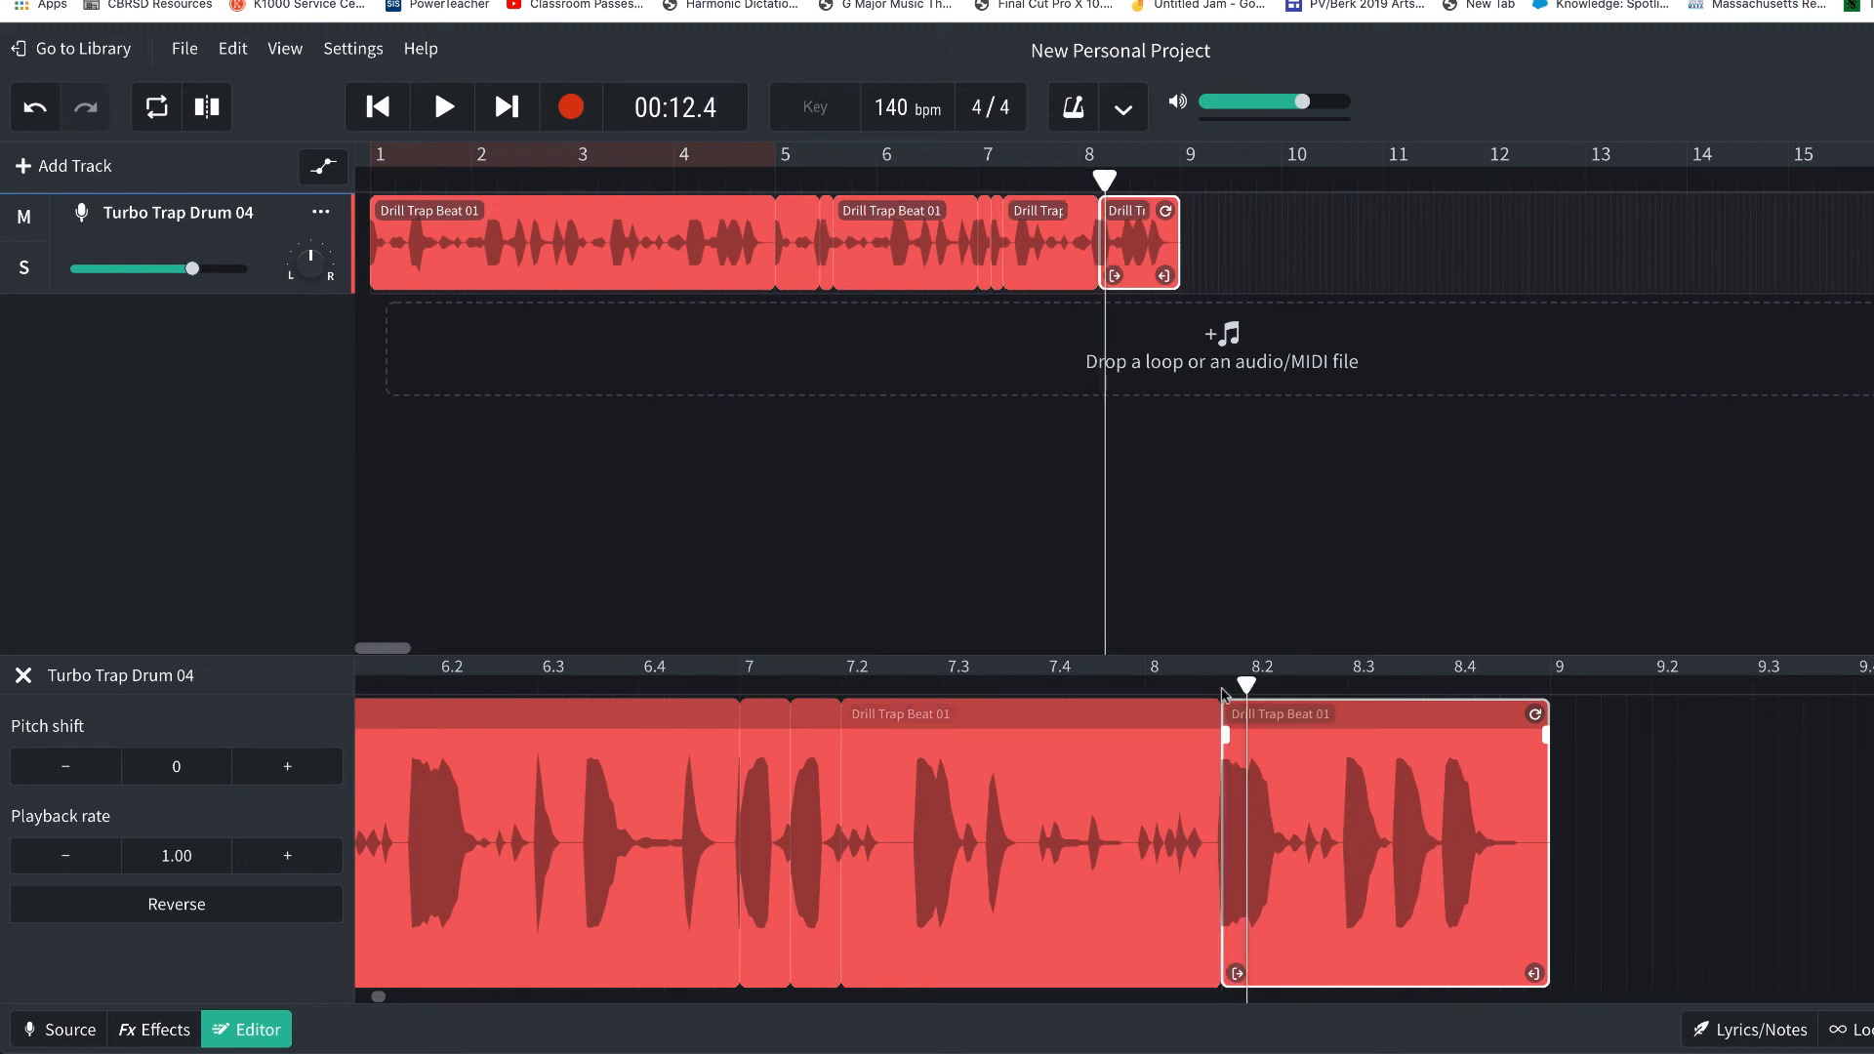
{"action": "key", "text": "Right"}
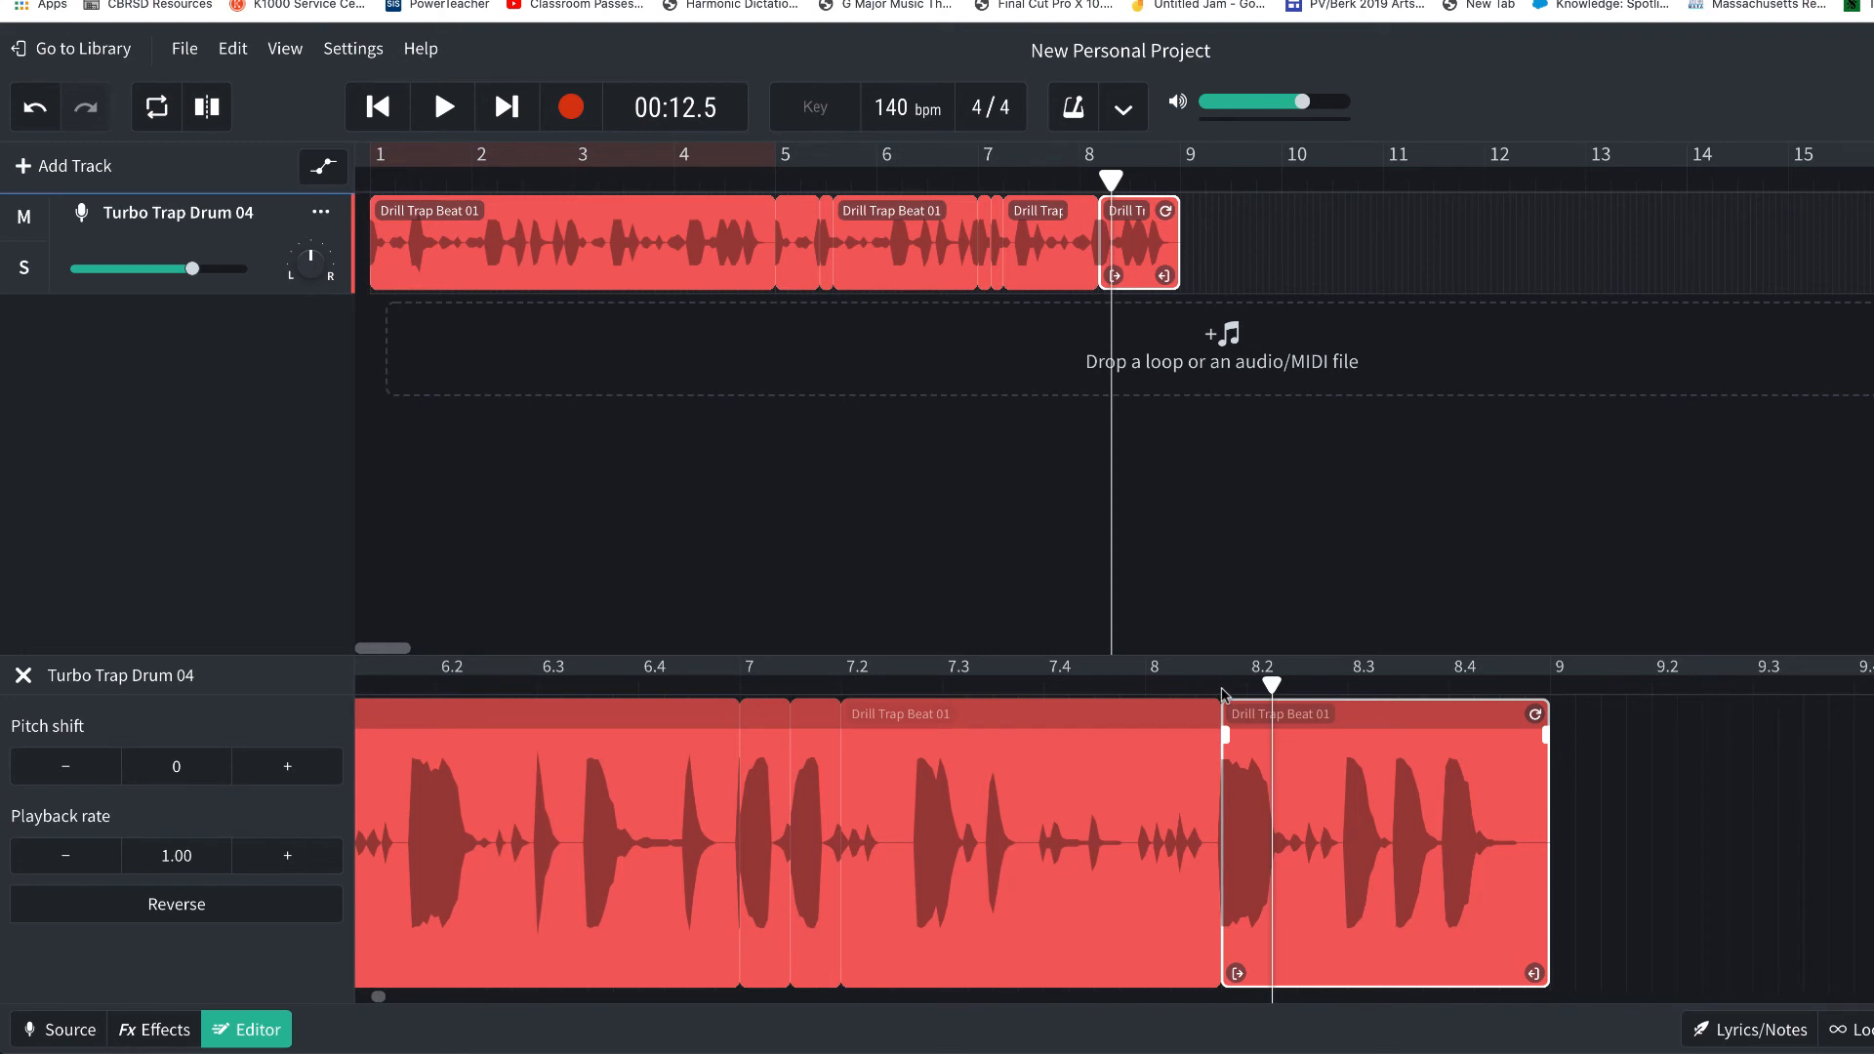
{"action": "left_click", "coordinate": [1134, 690]}
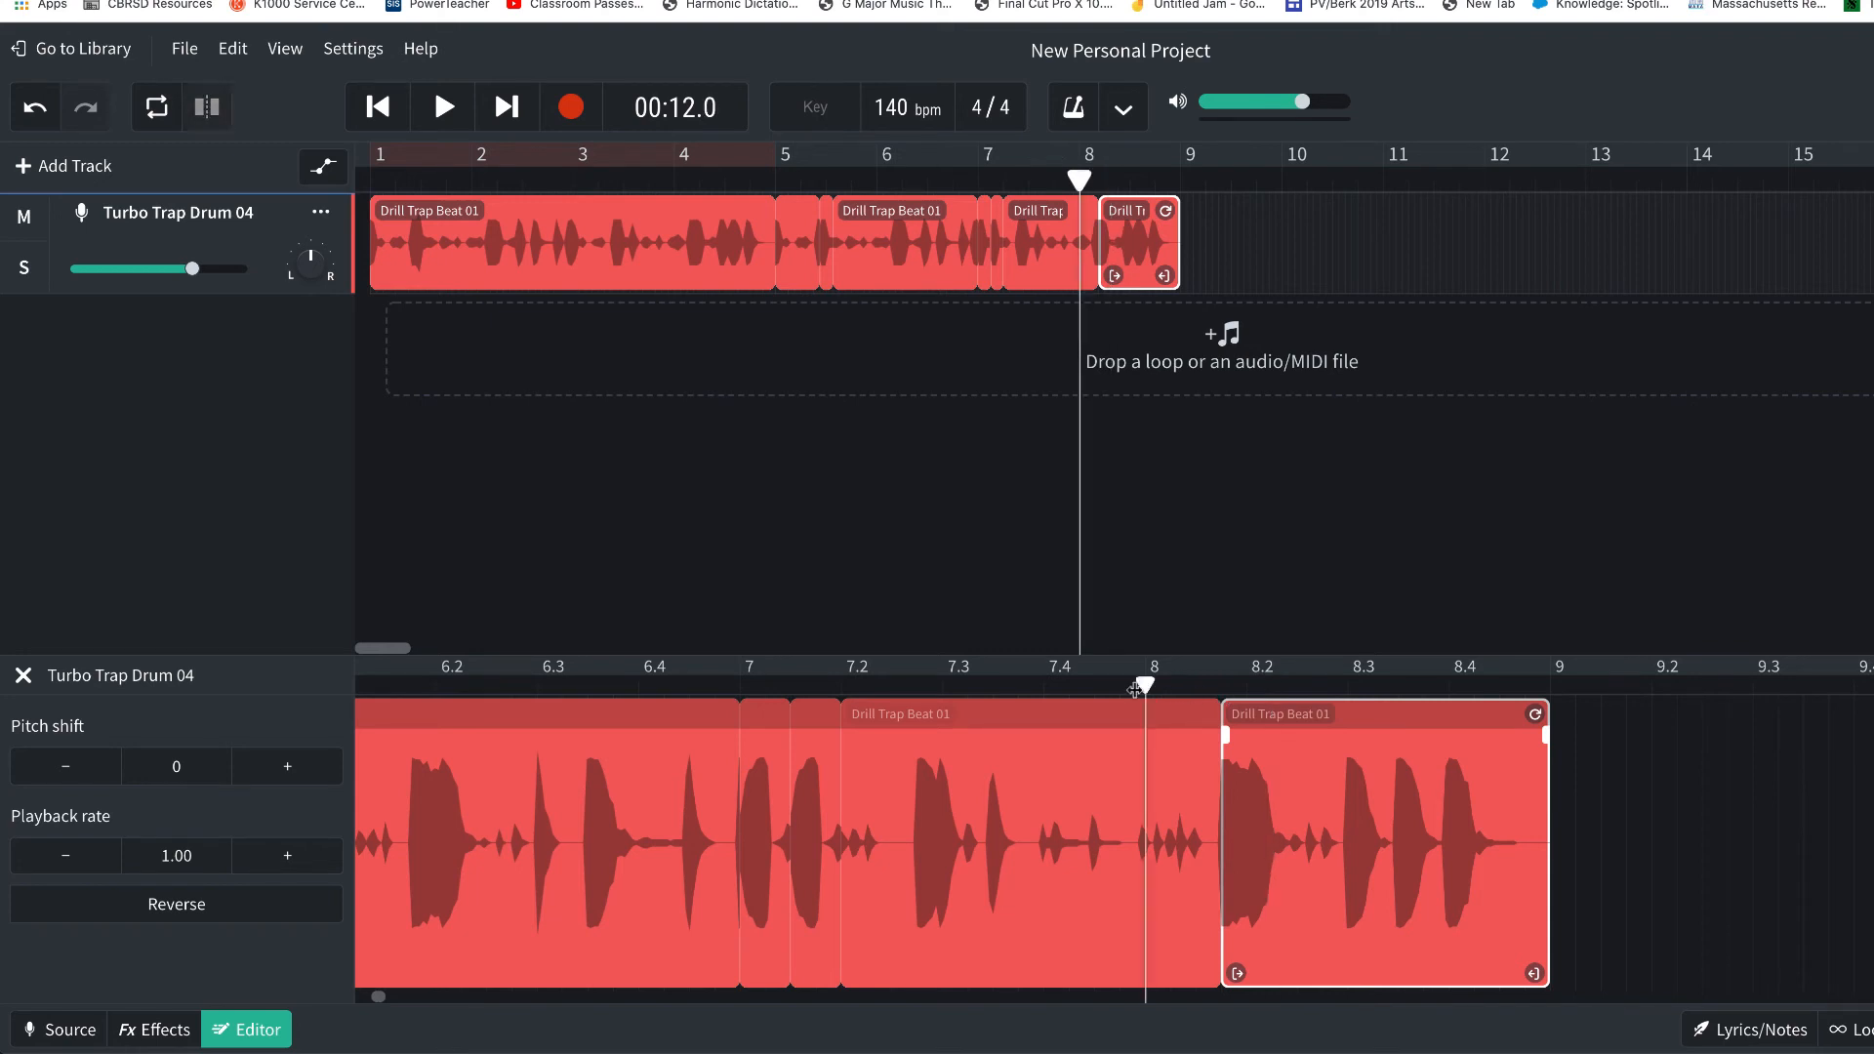
{"action": "key", "text": "Right"}
{"action": "key", "text": "Right"}
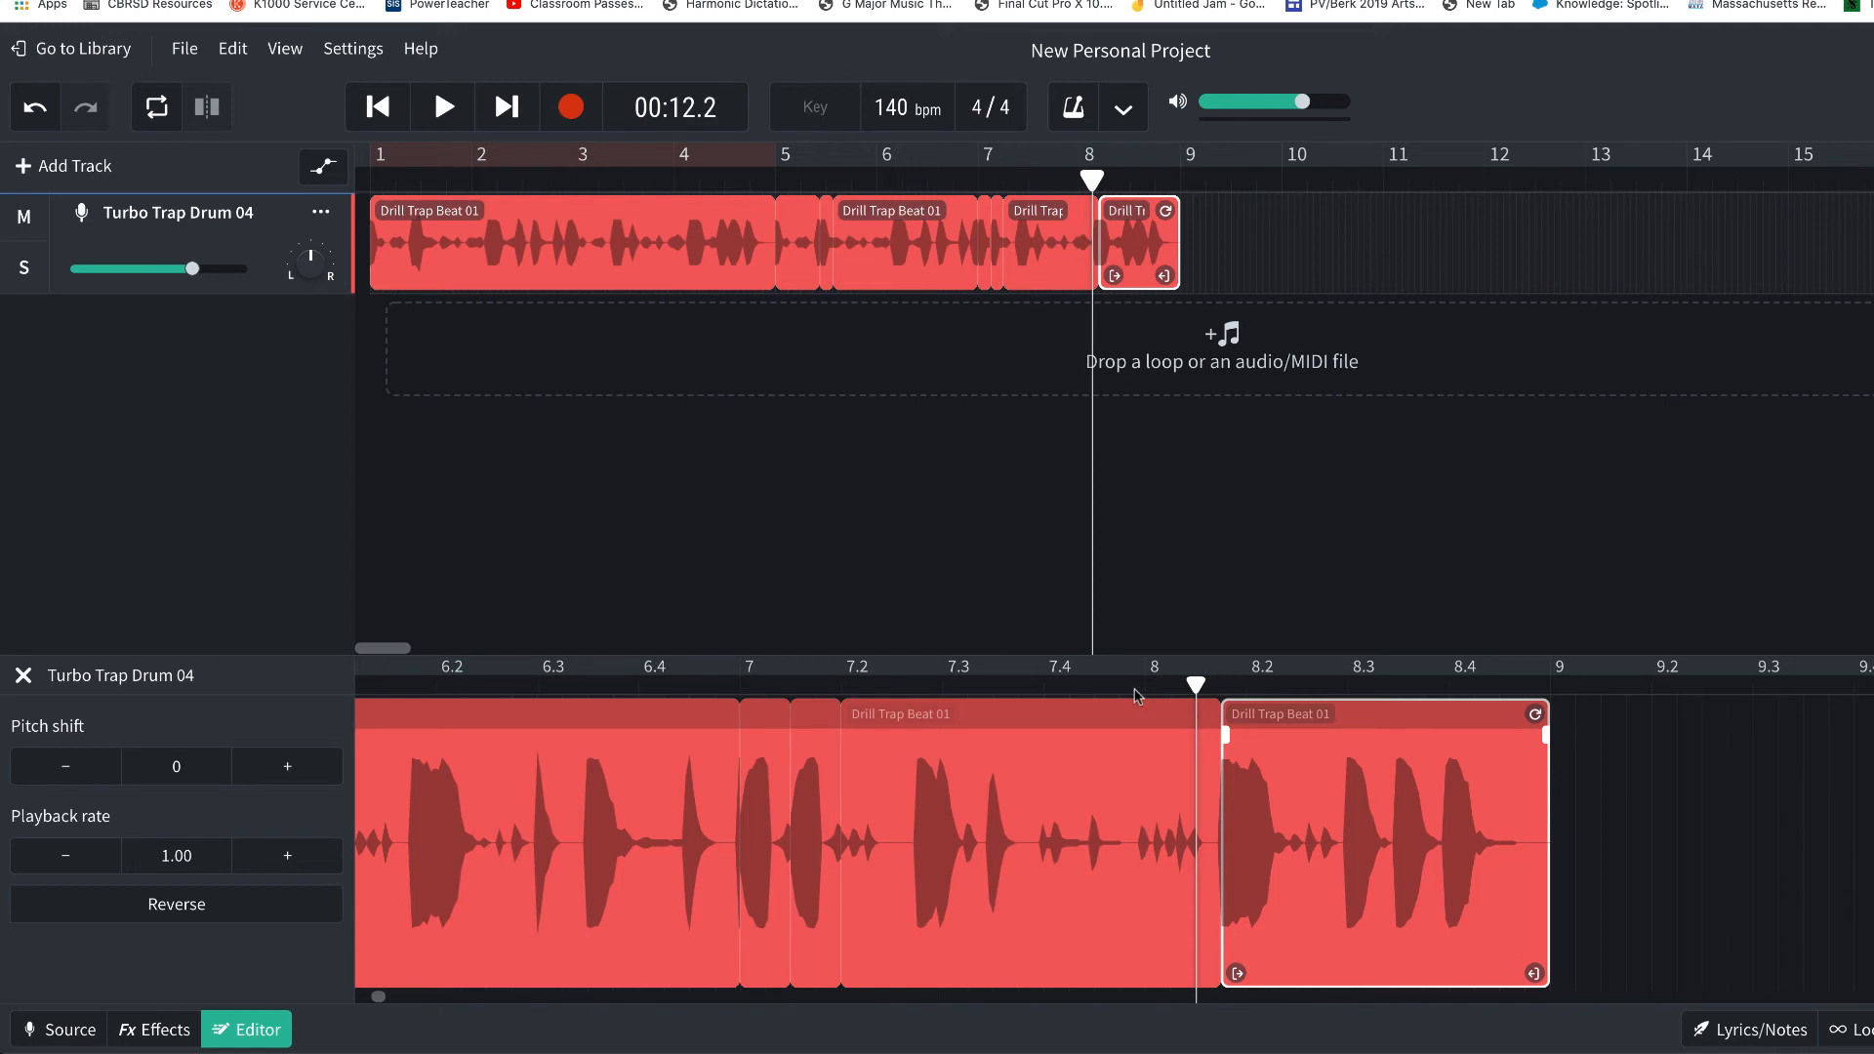
{"action": "left_click_drag", "start_coordinate": [1194, 684], "coordinate": [1220, 685]}
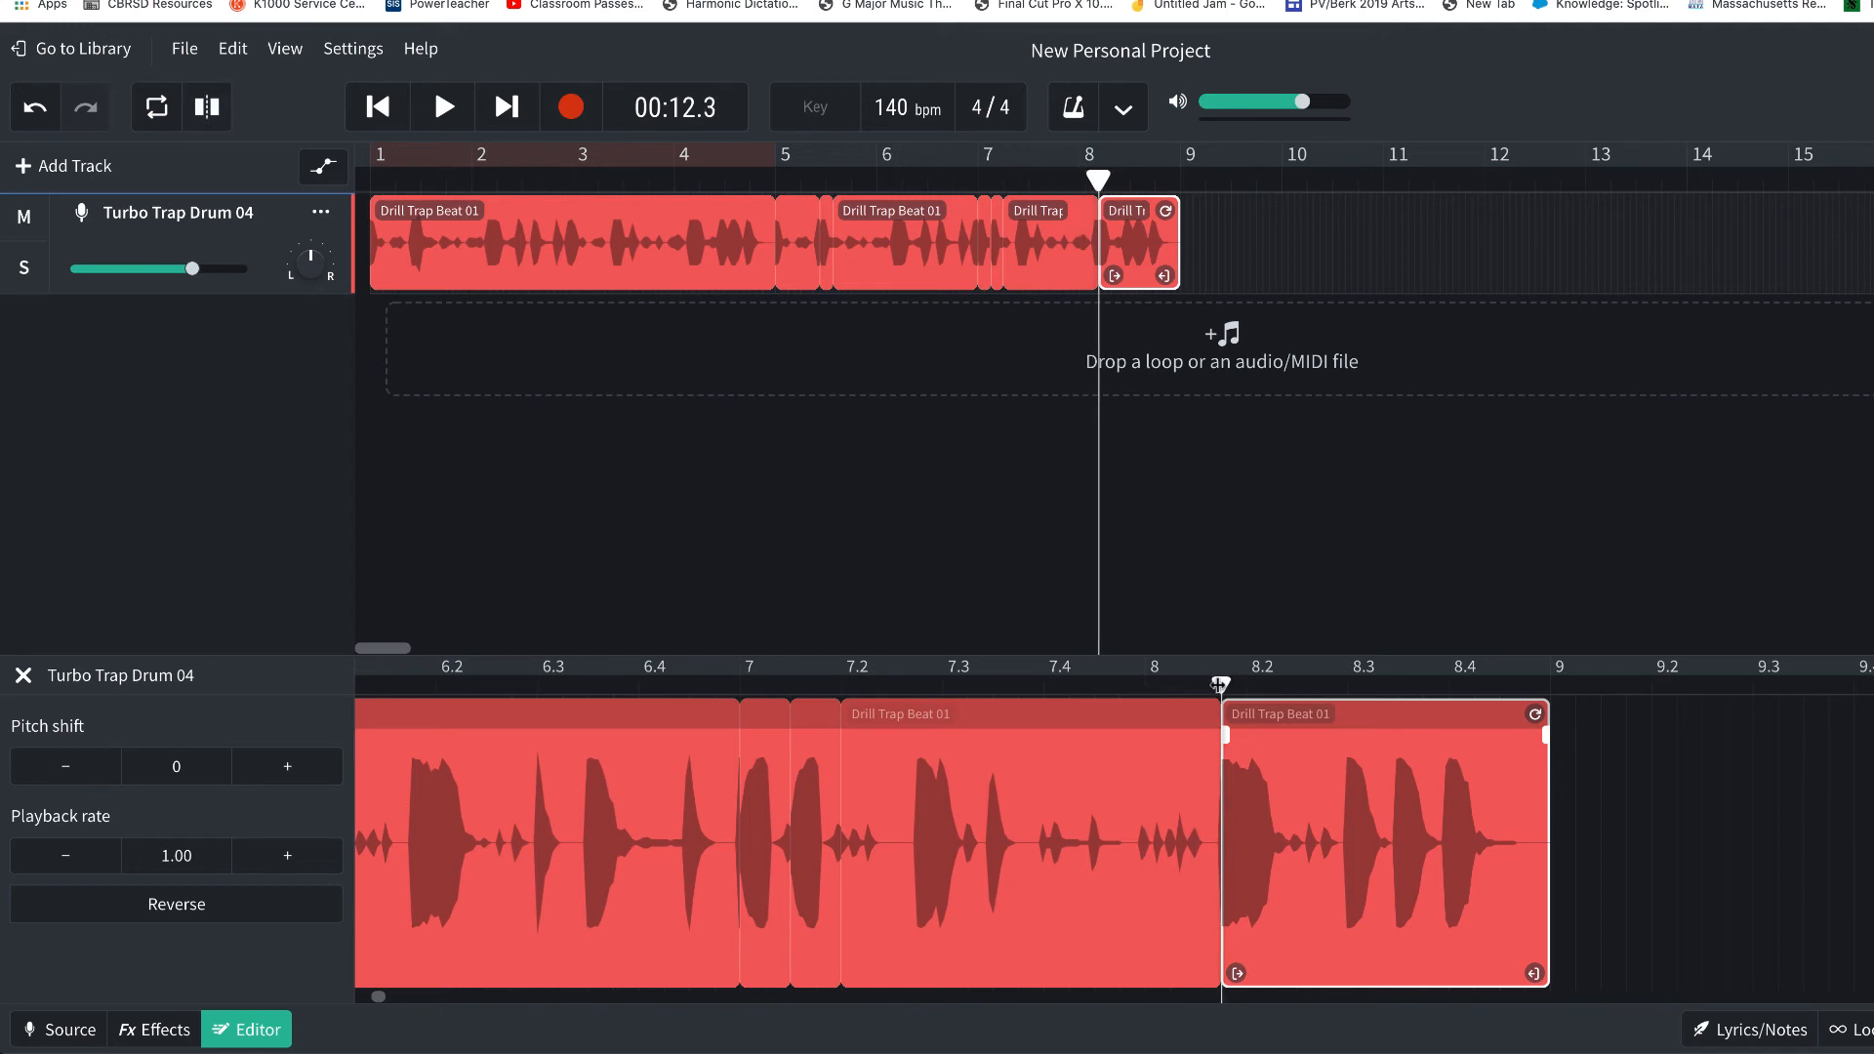
{"action": "key", "text": "Right"}
{"action": "key", "text": "Right"}
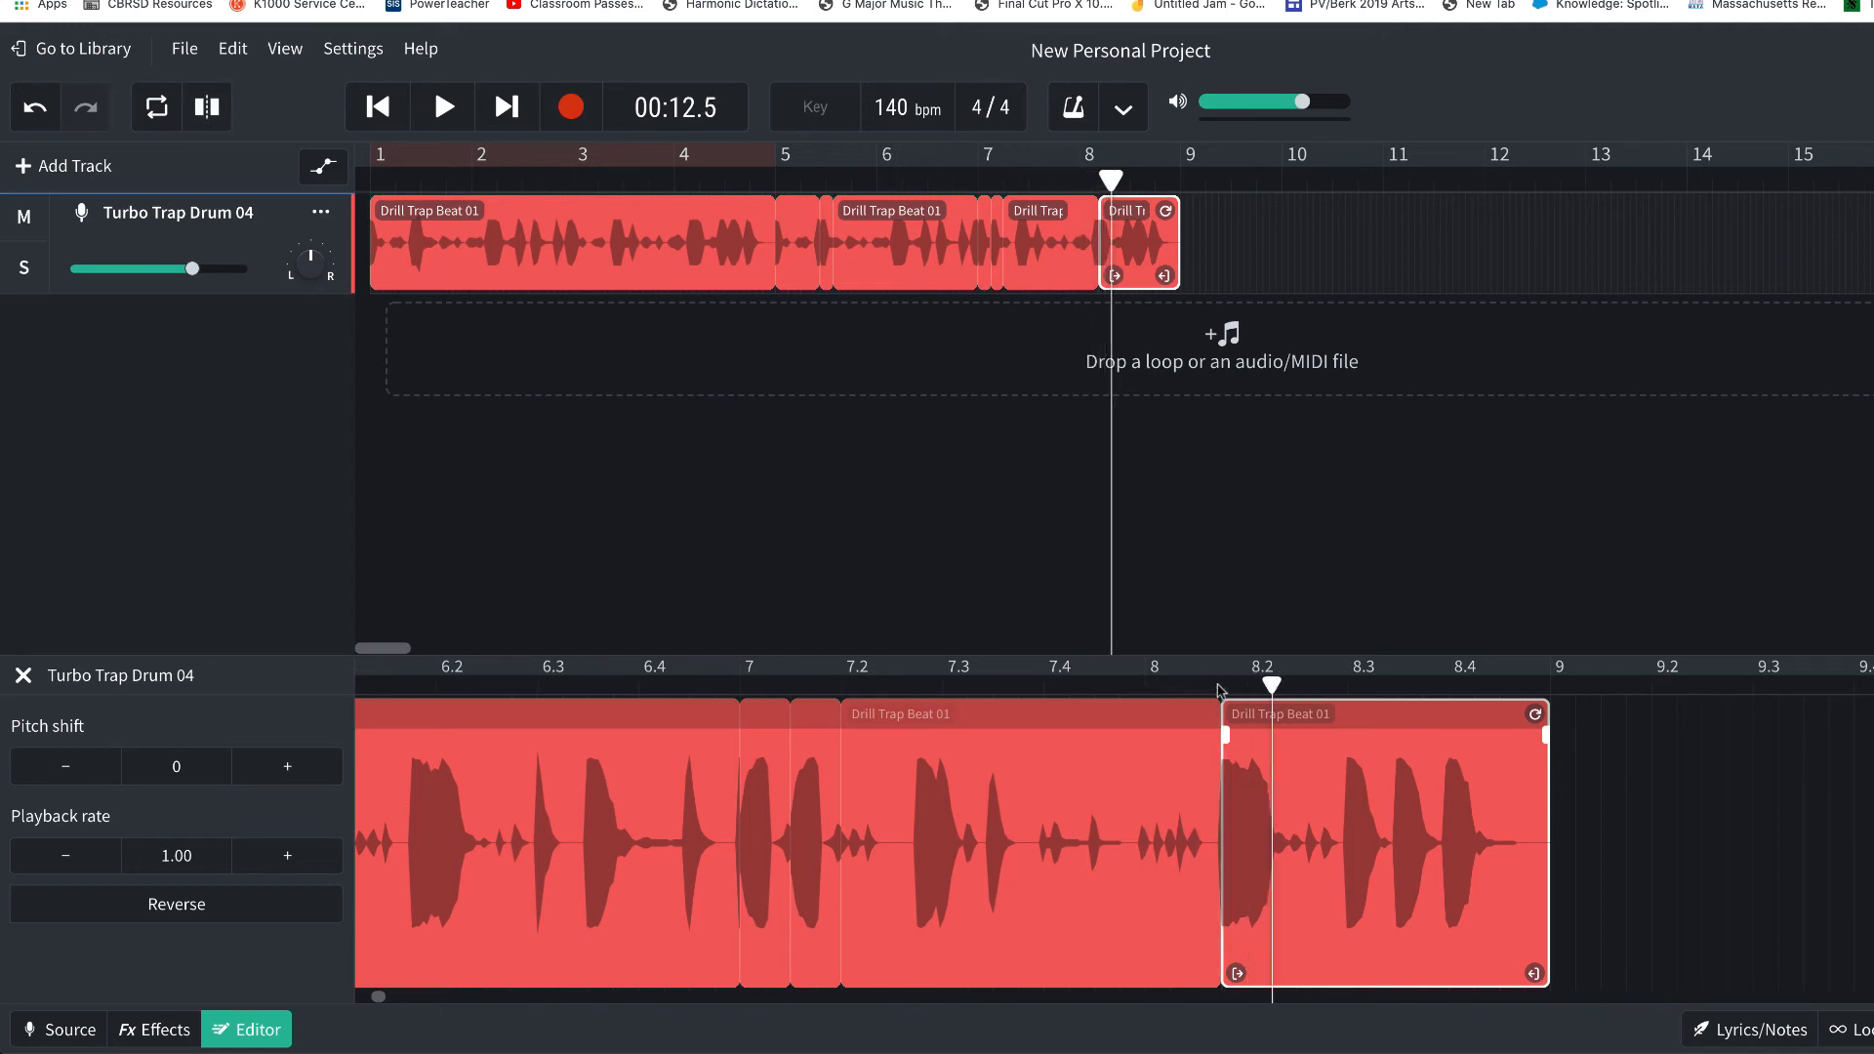
{"action": "key", "text": "ctrl+e"}
{"action": "left_click", "coordinate": [1245, 787]}
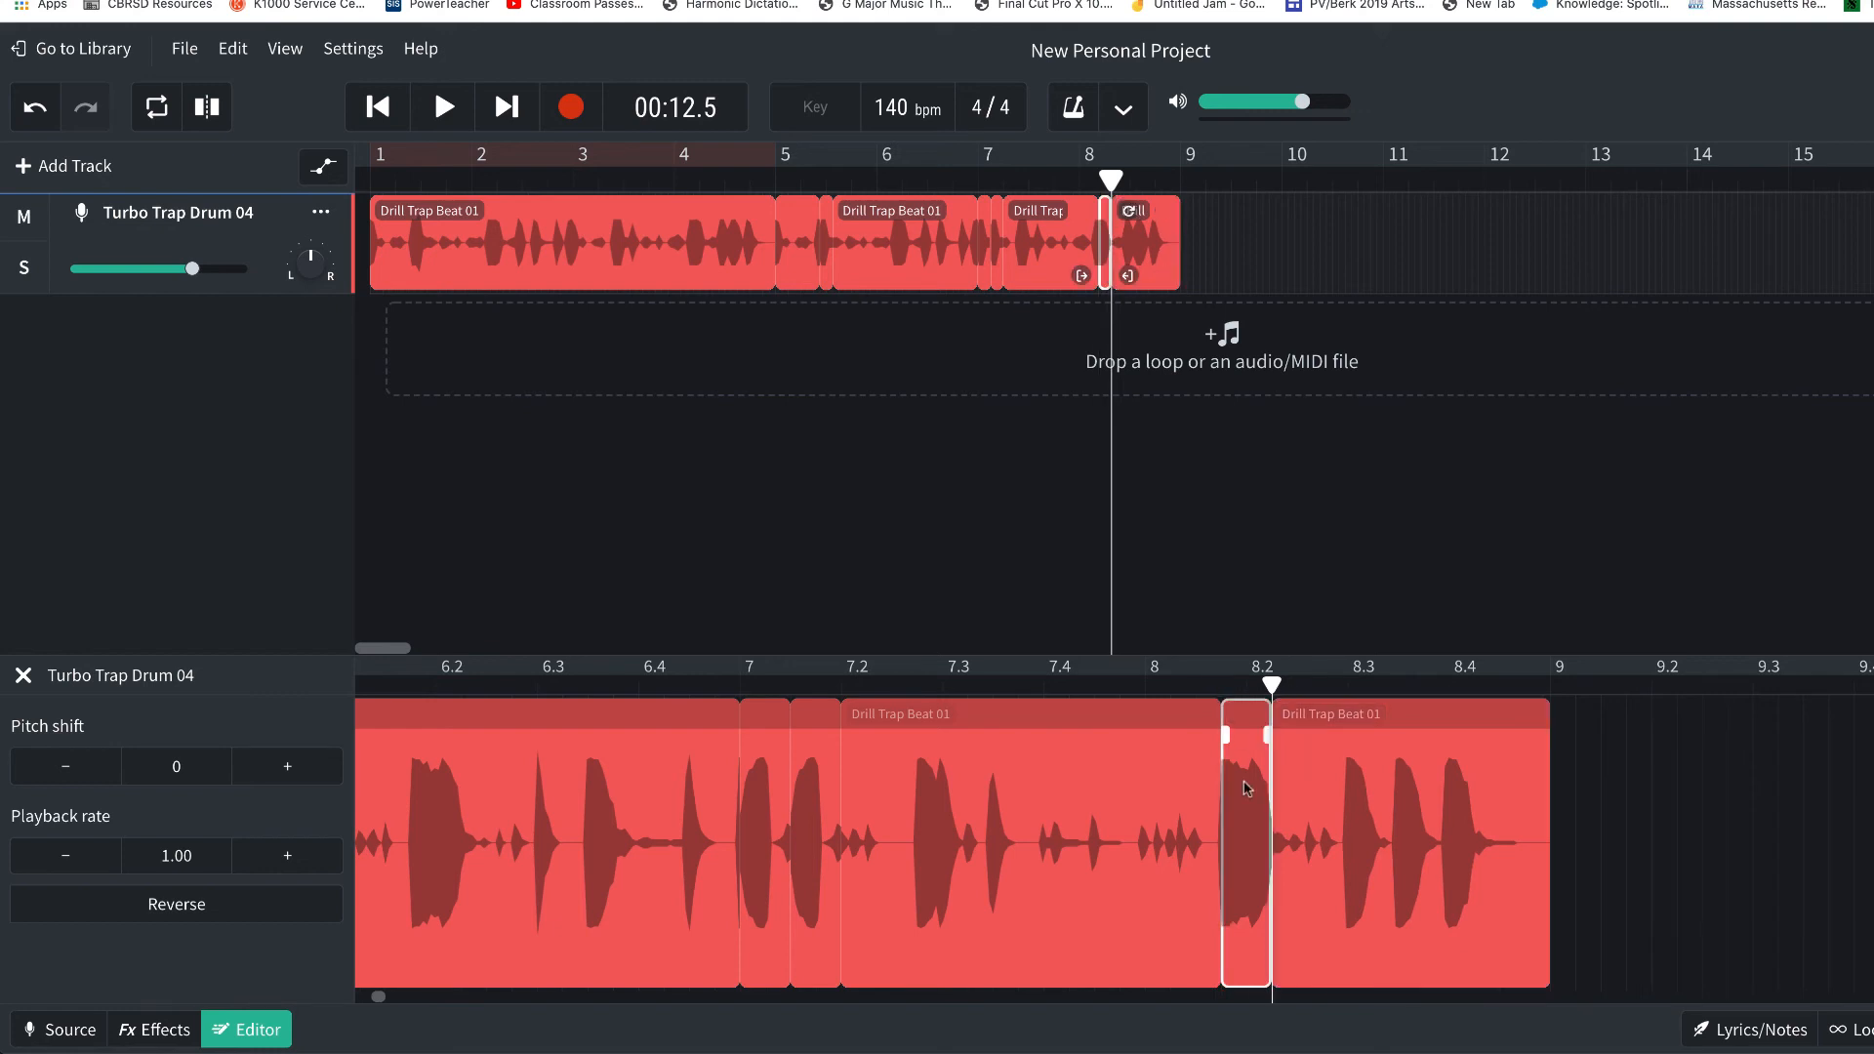
{"action": "key", "text": "Delete"}
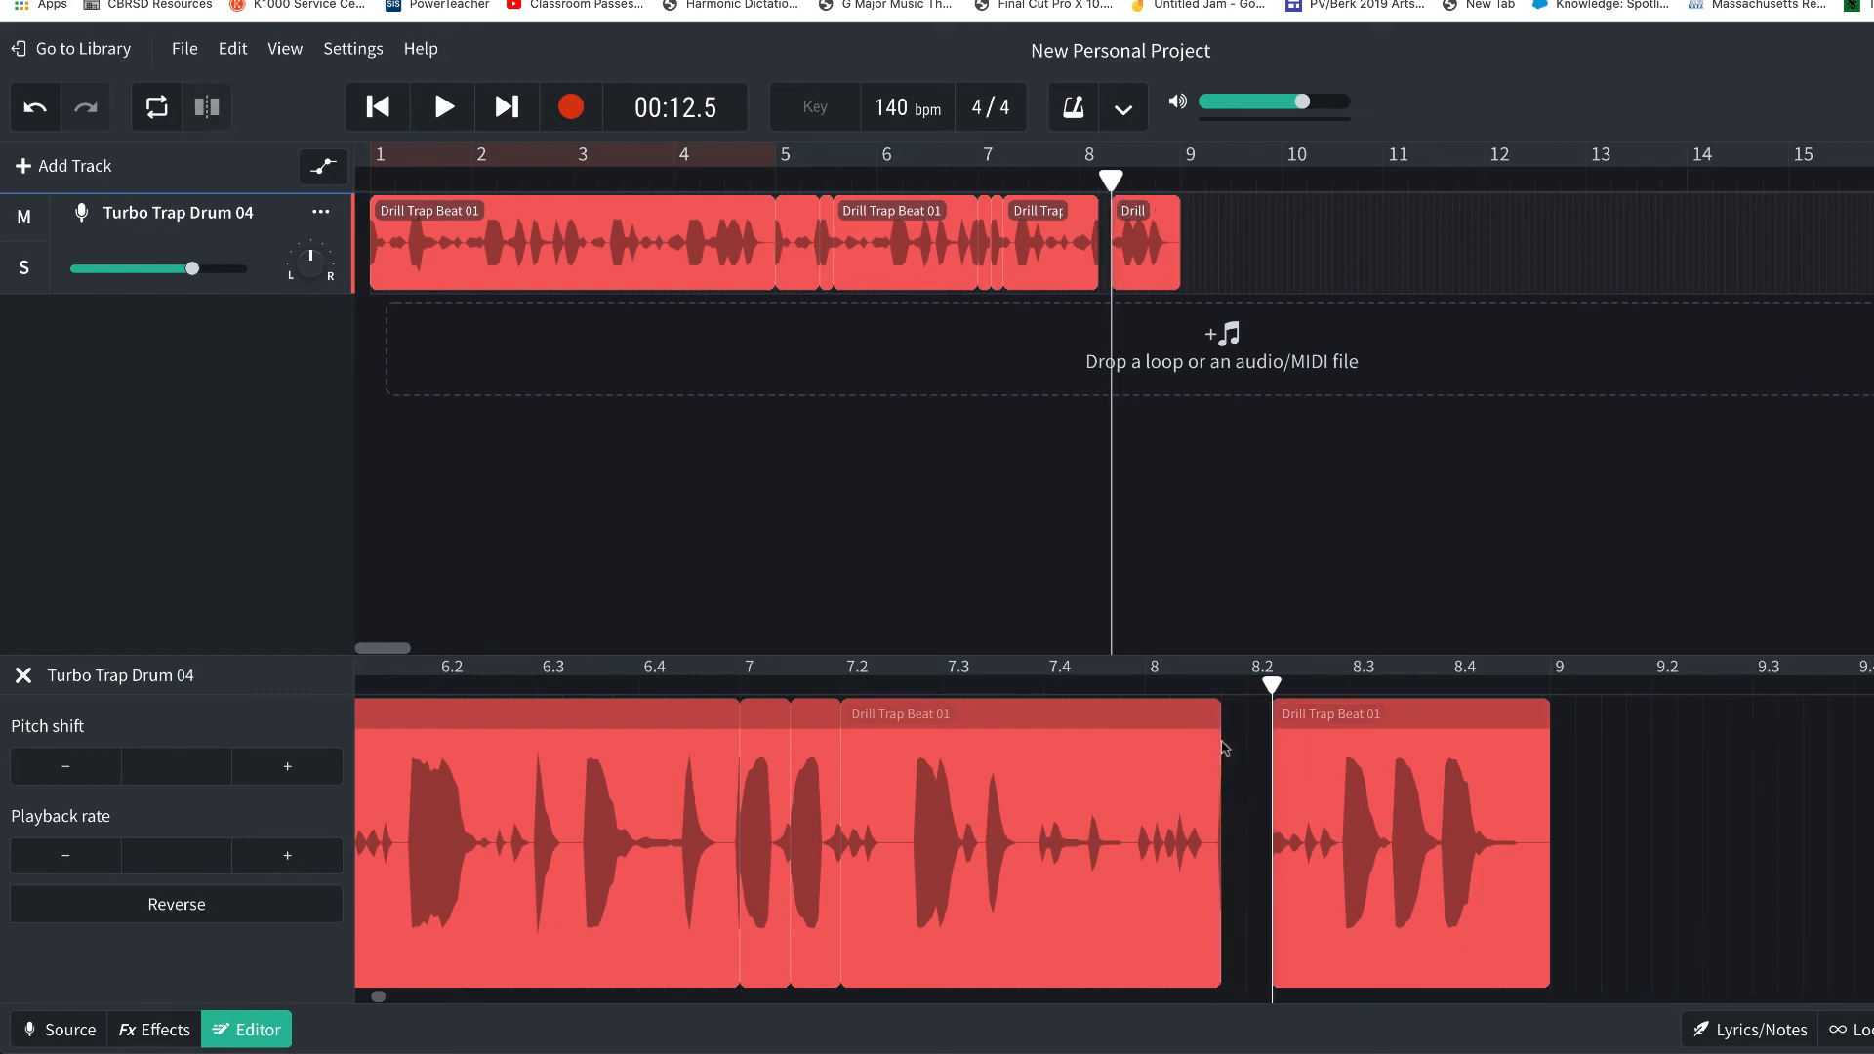
Step: Slice the clip before the gap at 00:12.0 and again at 00:12.2 to isolate the quiet material around bar 8
{"action": "left_click", "coordinate": [1135, 704]}
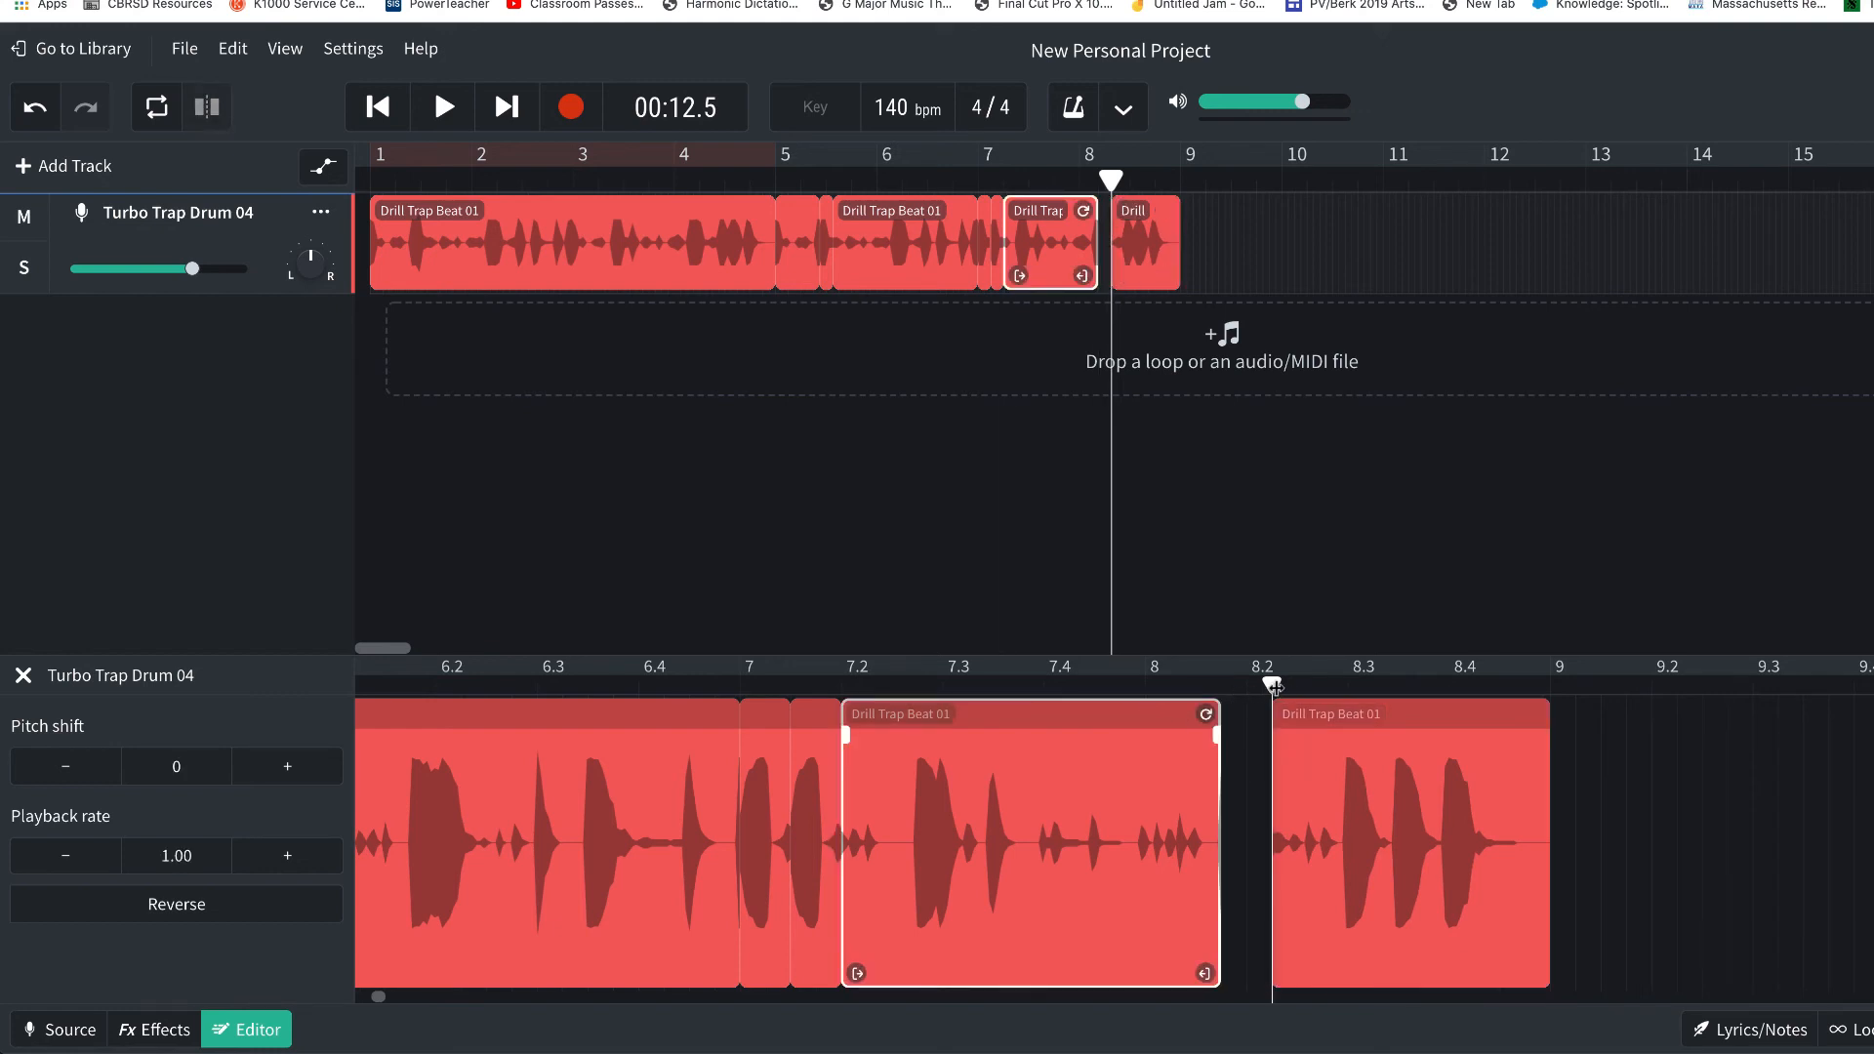
{"action": "left_click_drag", "start_coordinate": [1271, 686], "coordinate": [1144, 705]}
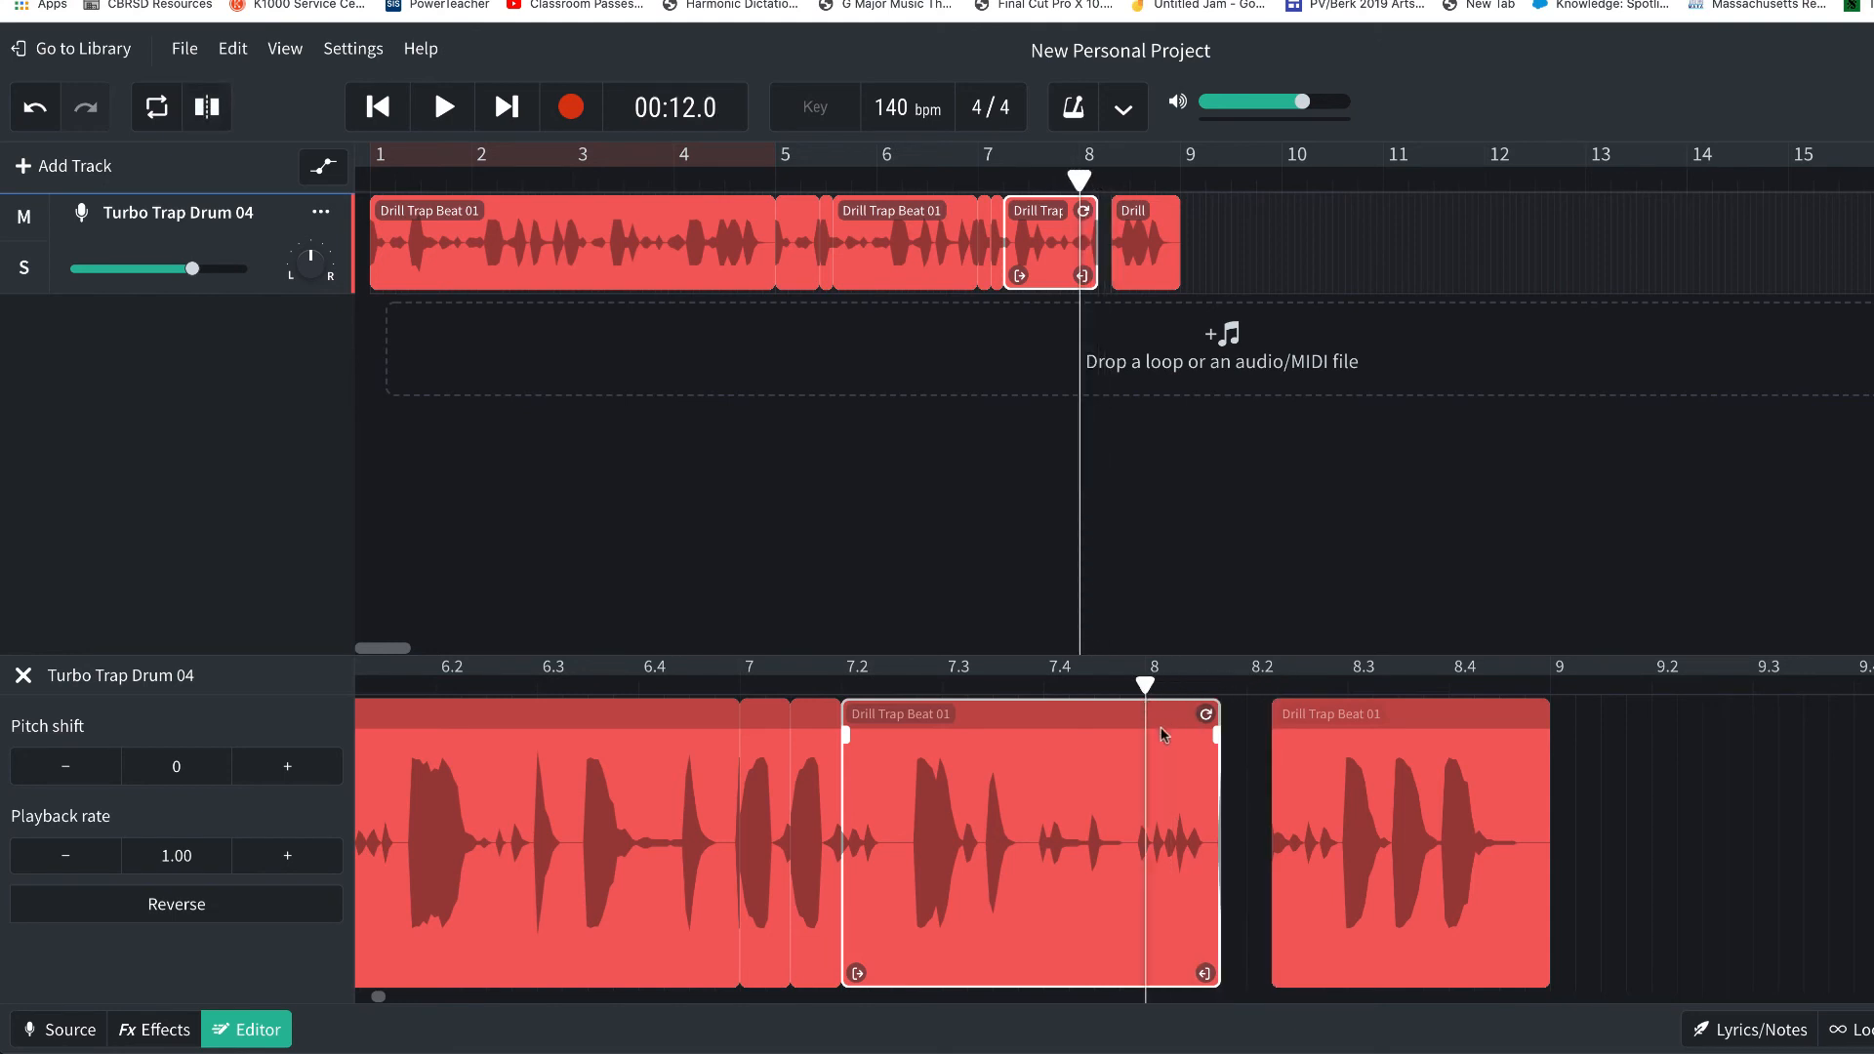
{"action": "key", "text": "ctrl+e"}
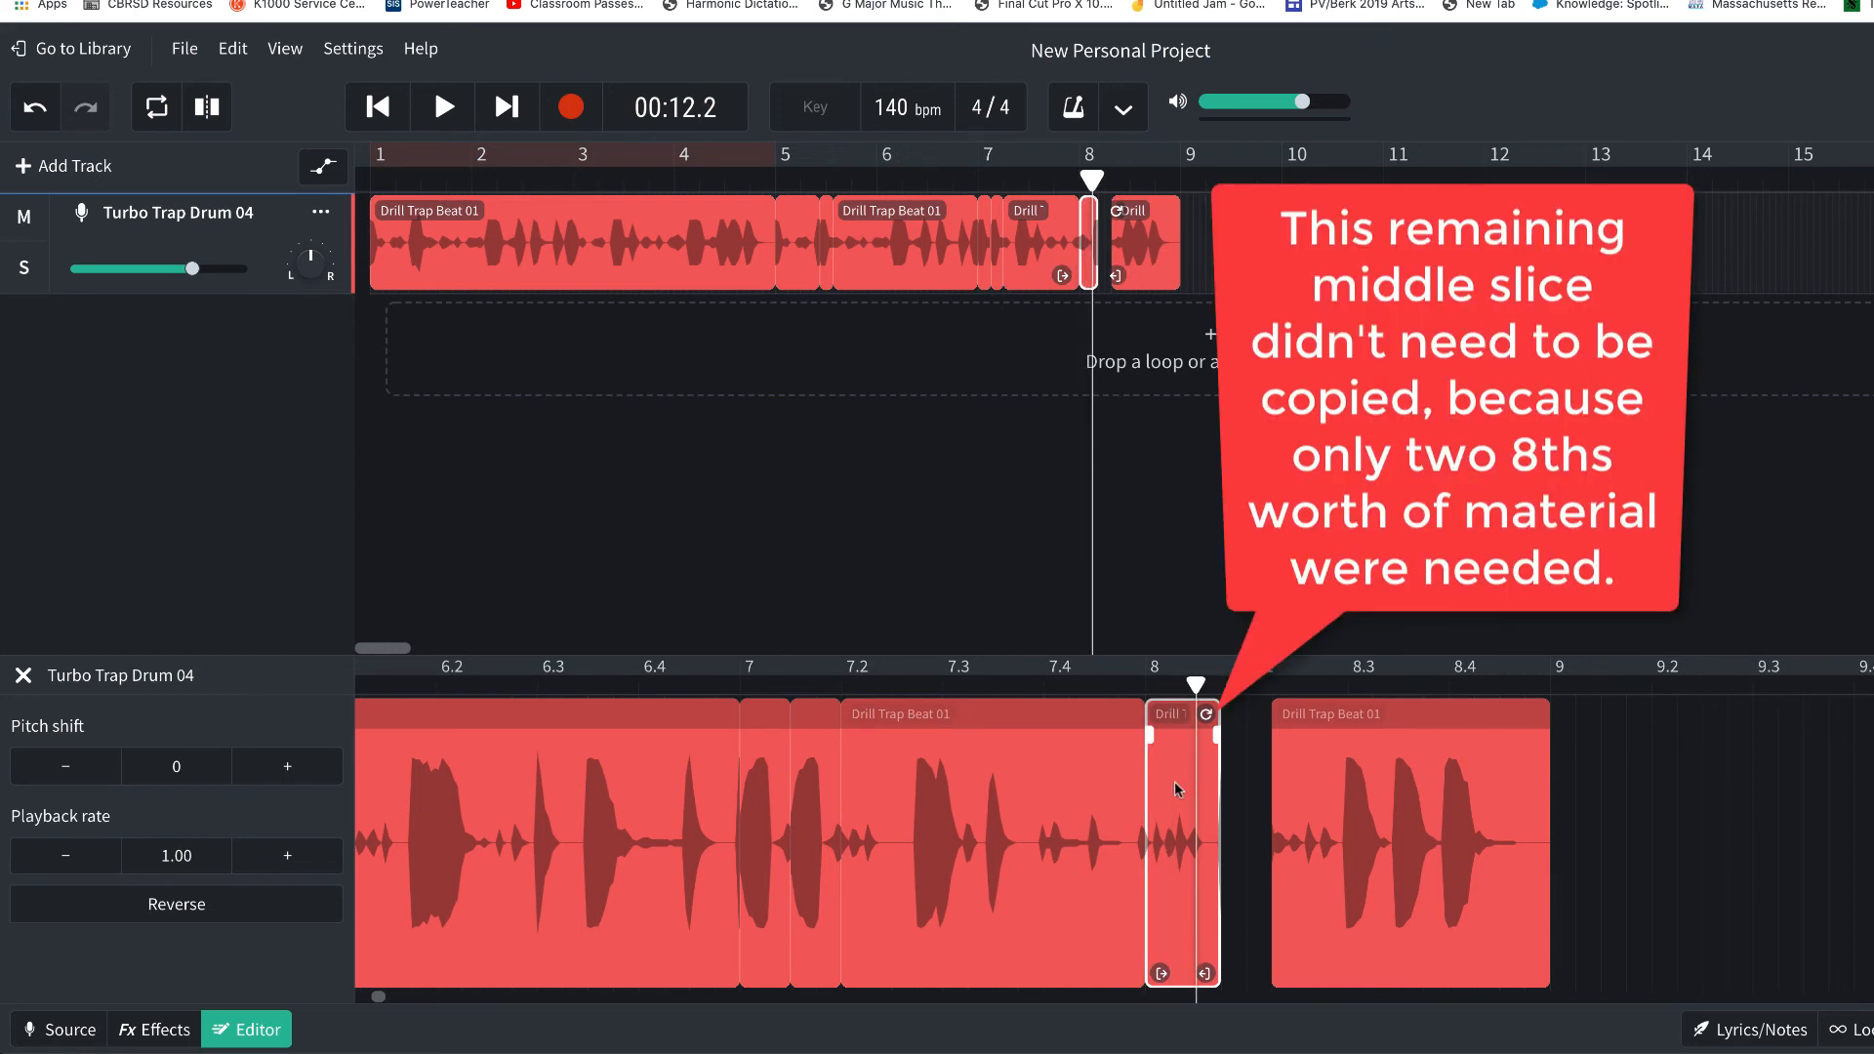
{"action": "key", "text": "ctrl+e"}
Step: Copy the isolated quiet slice and paste it into the gap starting at 00:12.3
{"action": "left_click", "coordinate": [1172, 851]}
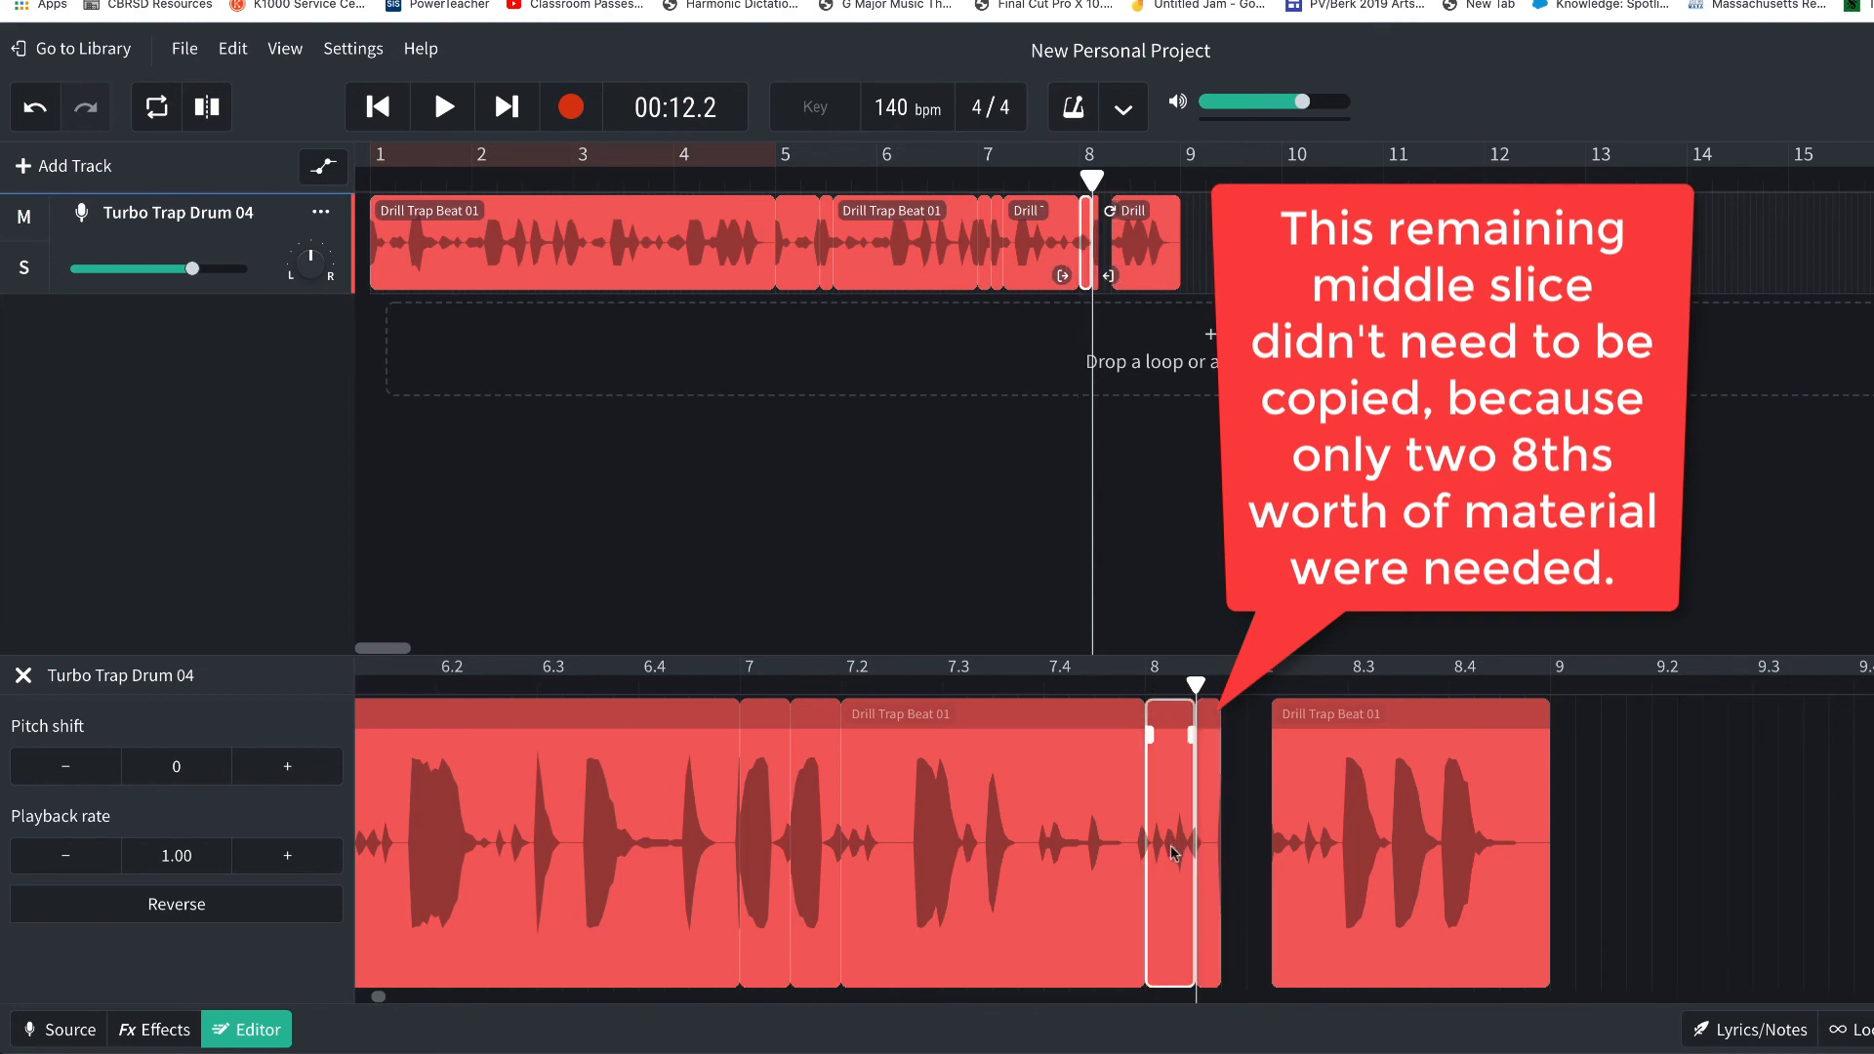
{"action": "left_click", "coordinate": [1219, 690]}
{"action": "key", "text": "ctrl+v"}
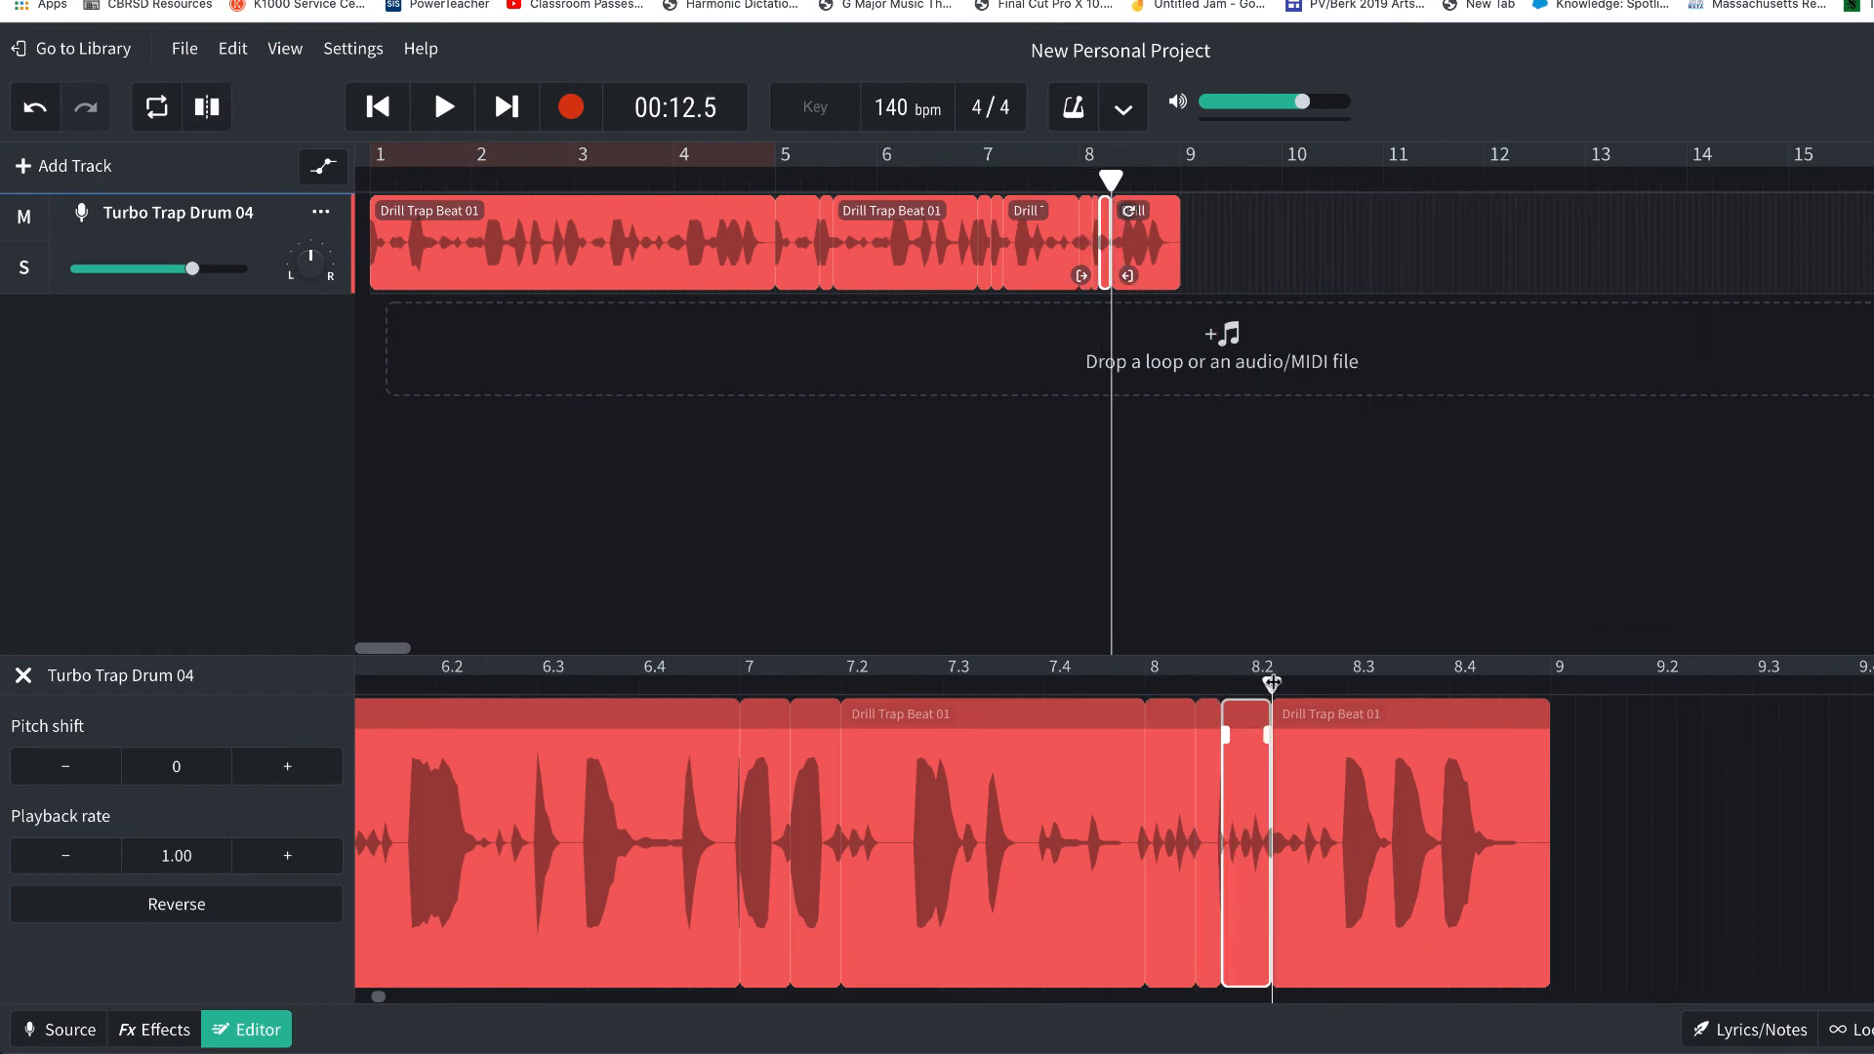
Step: Play the passage from around 7.2 to the end of the loop to check the replaced hit
{"action": "left_click_drag", "start_coordinate": [1271, 683], "coordinate": [1144, 683]}
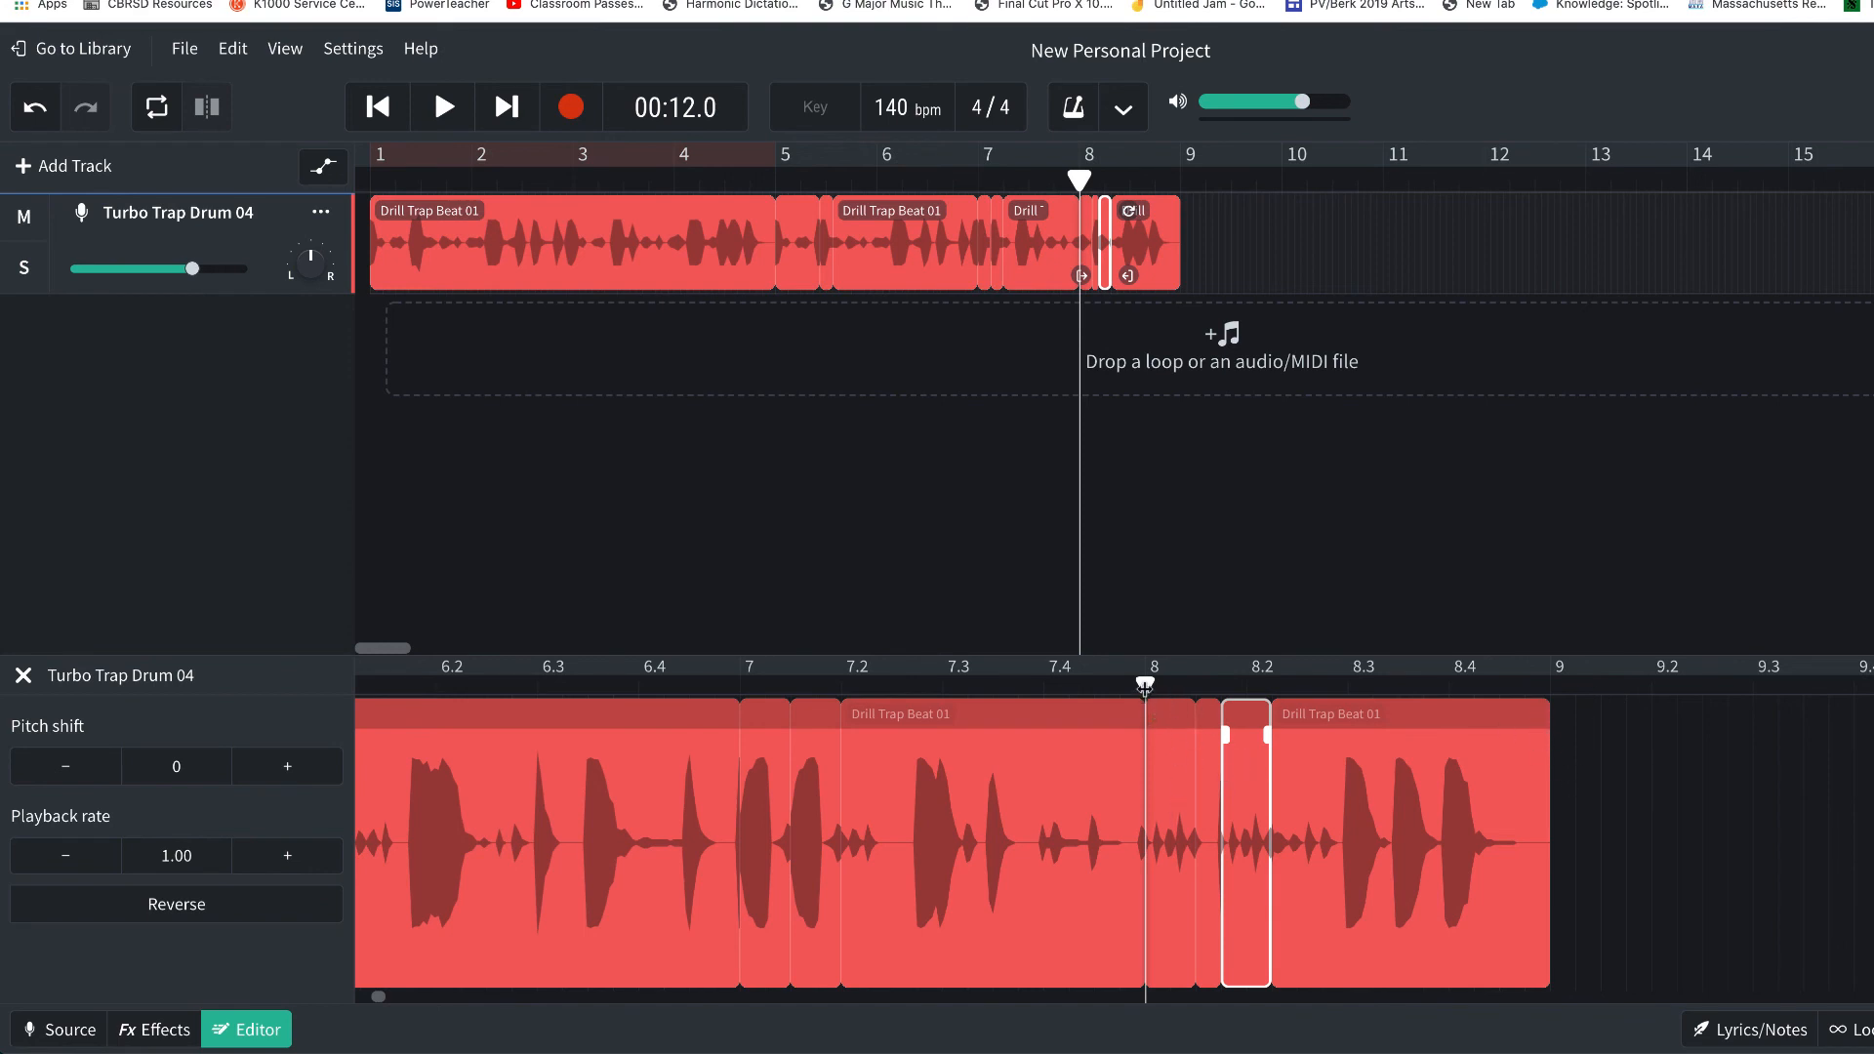
{"action": "left_click_drag", "start_coordinate": [1145, 683], "coordinate": [836, 732]}
{"action": "key", "text": "space"}
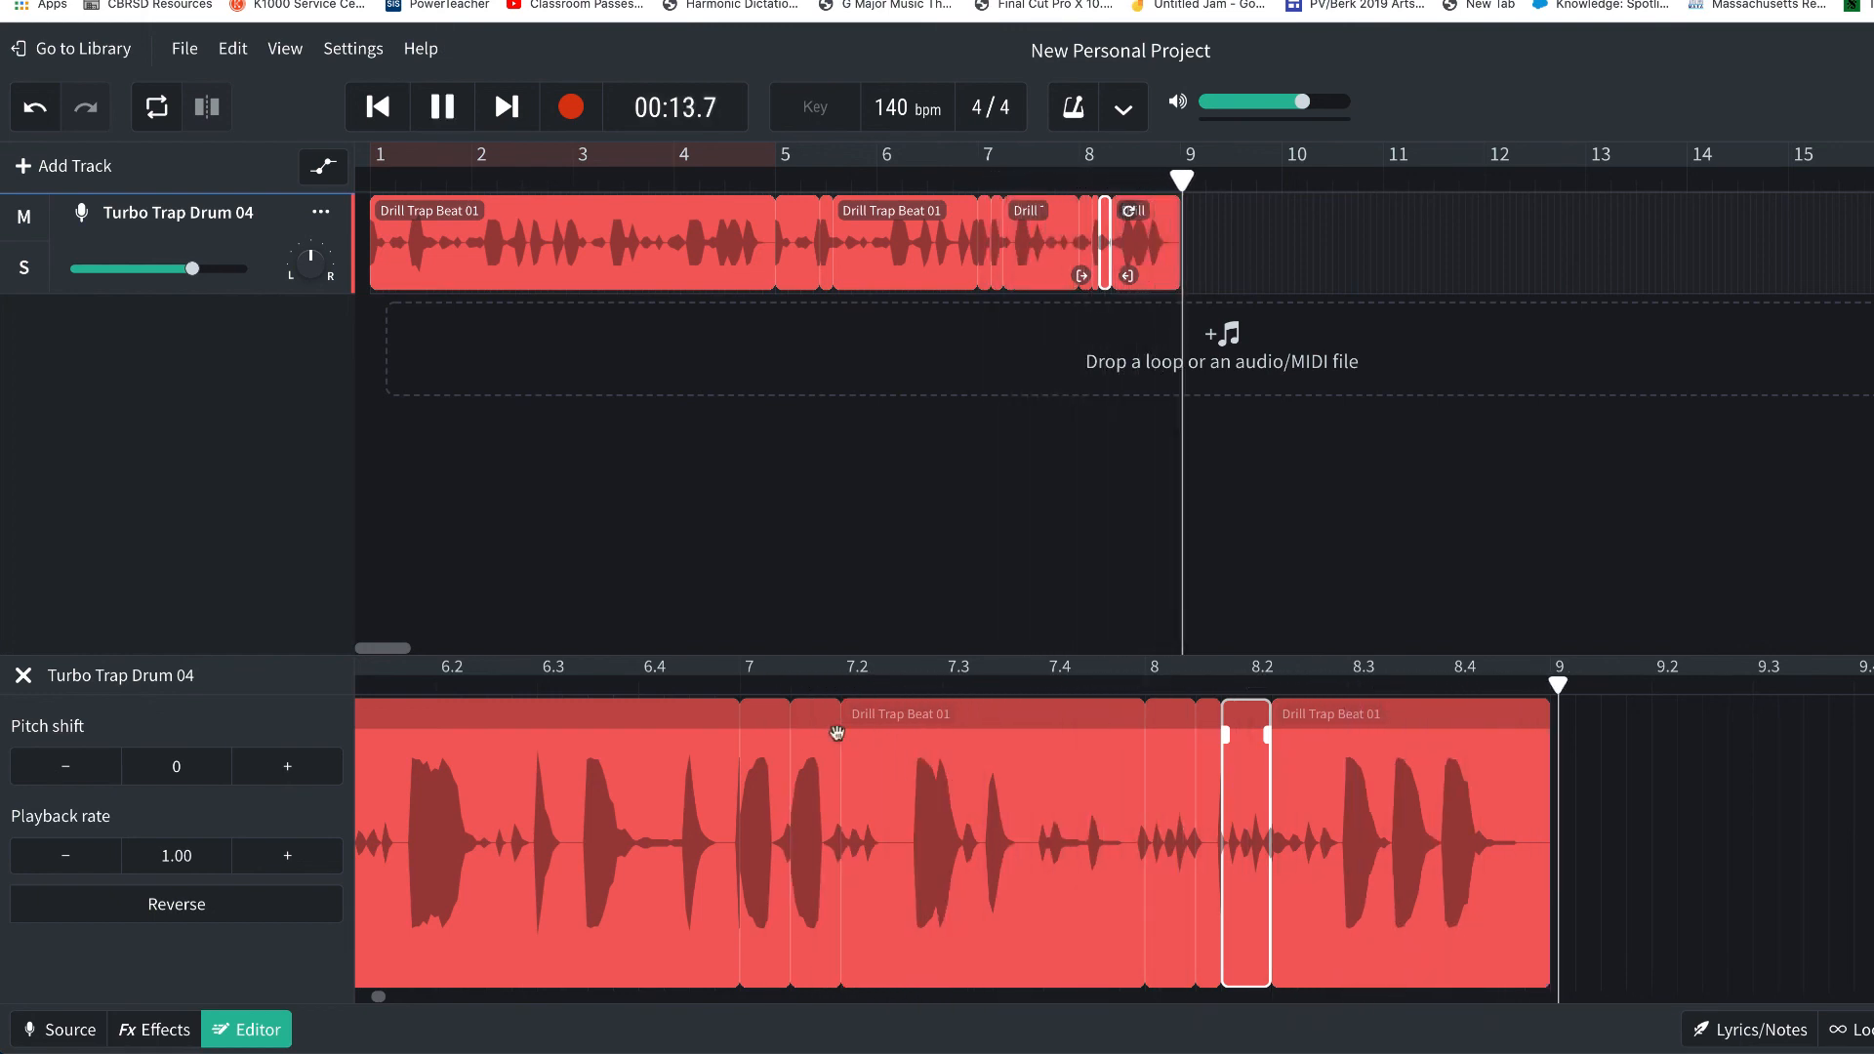
Step: Play the whole edited copy from just before bar 5 to its end to hear all the changes together
{"action": "scroll", "coordinate": [920, 730], "scroll_direction": "left", "scroll_amount": 10}
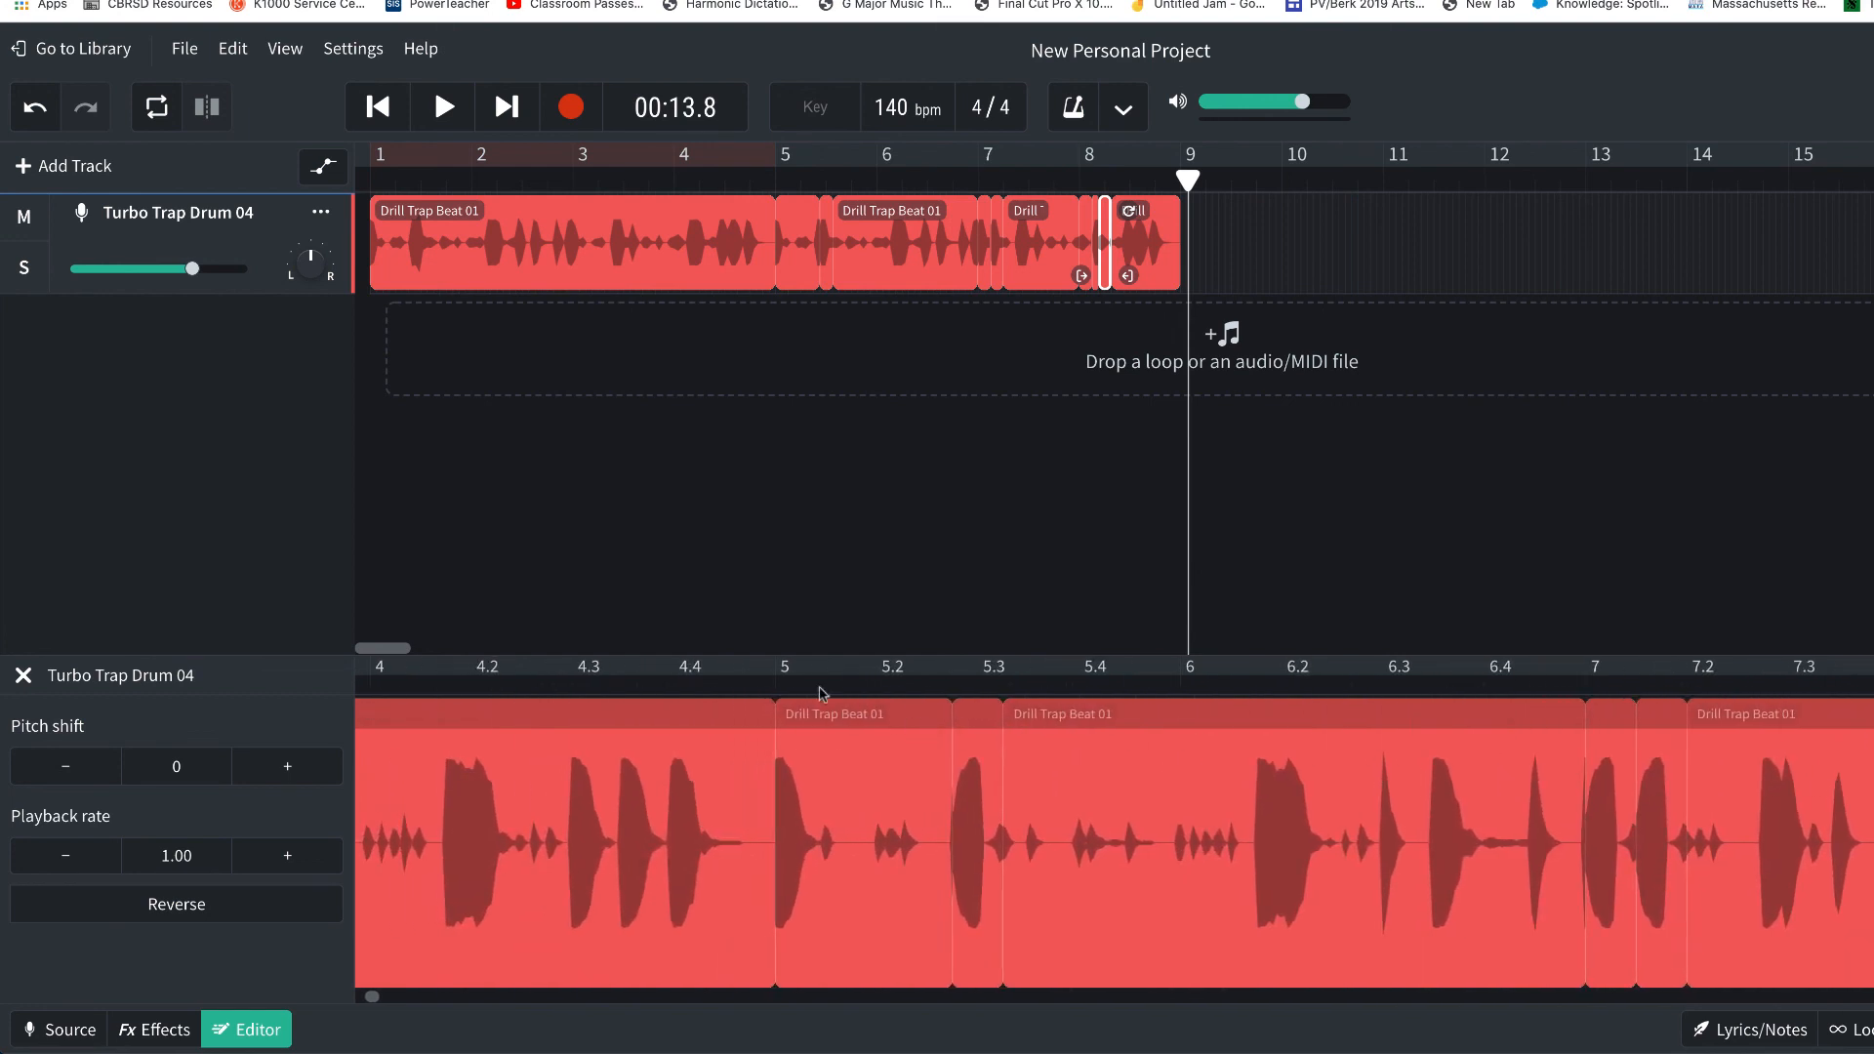
{"action": "left_click", "coordinate": [766, 689]}
{"action": "key", "text": "space"}
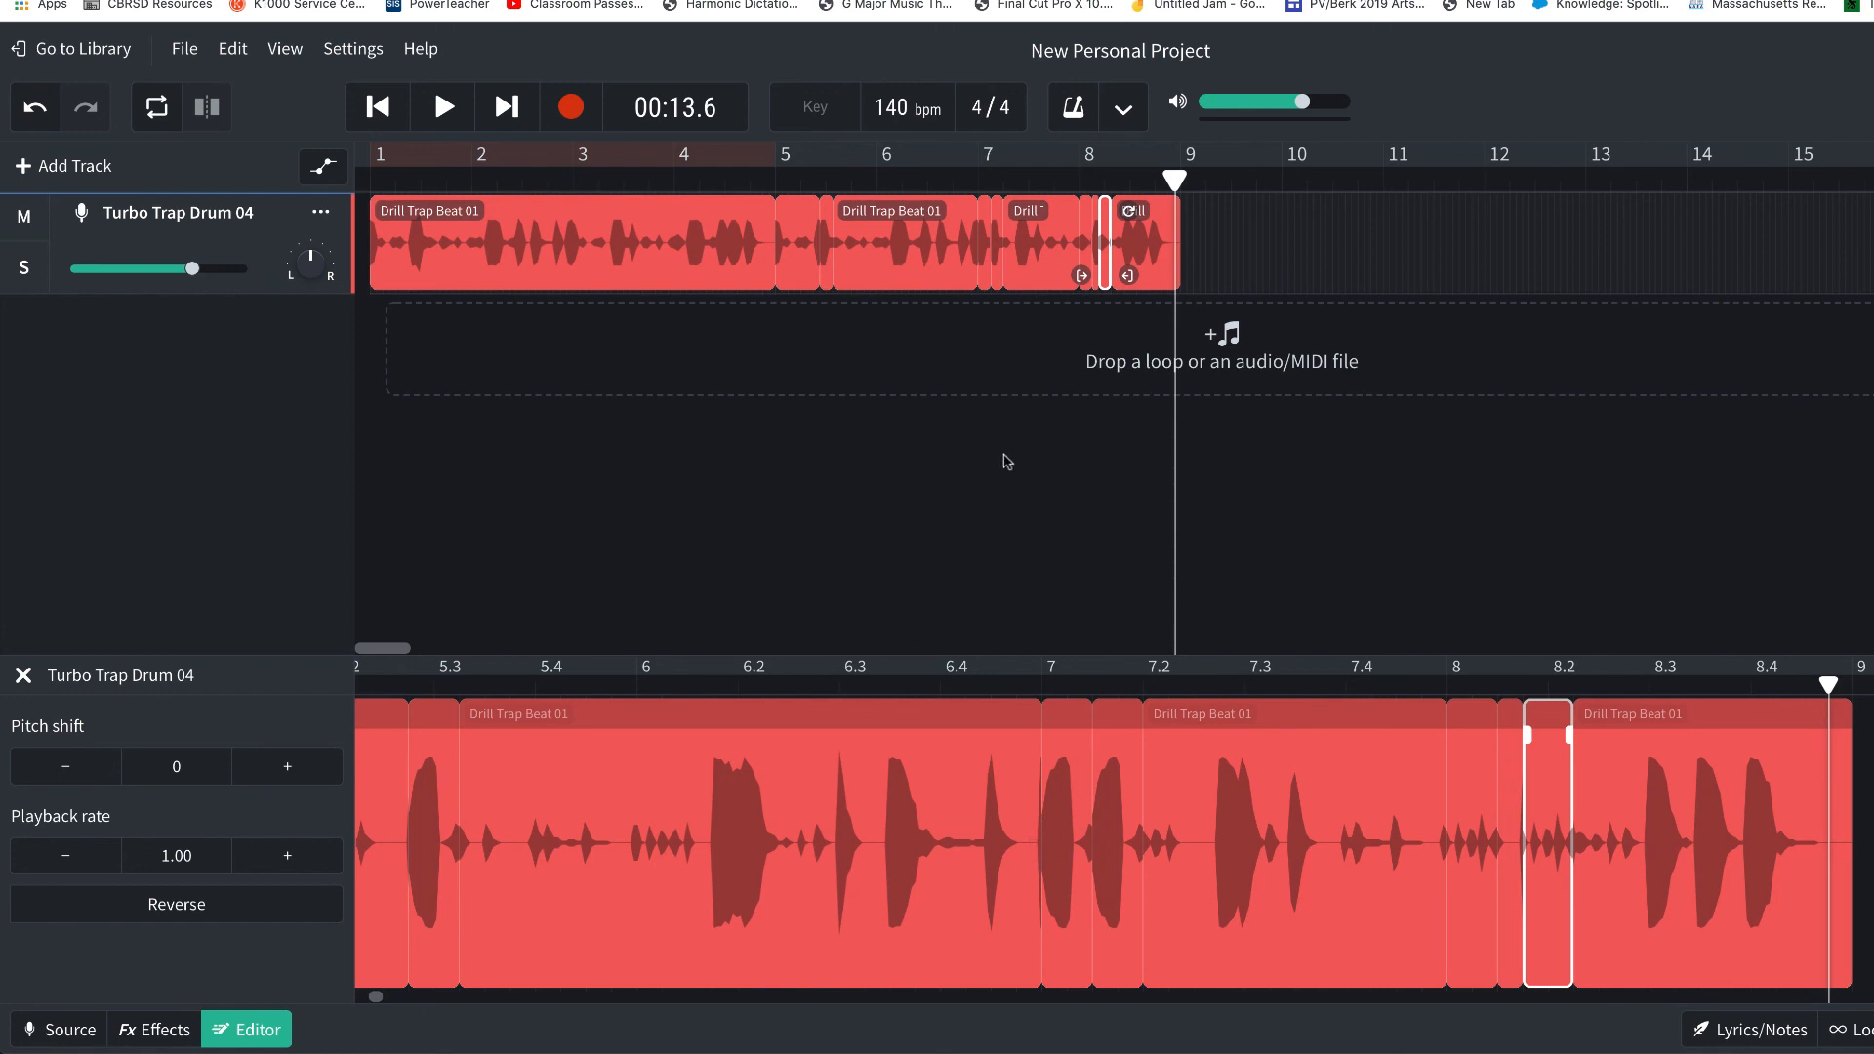
{"action": "left_click", "coordinate": [586, 252]}
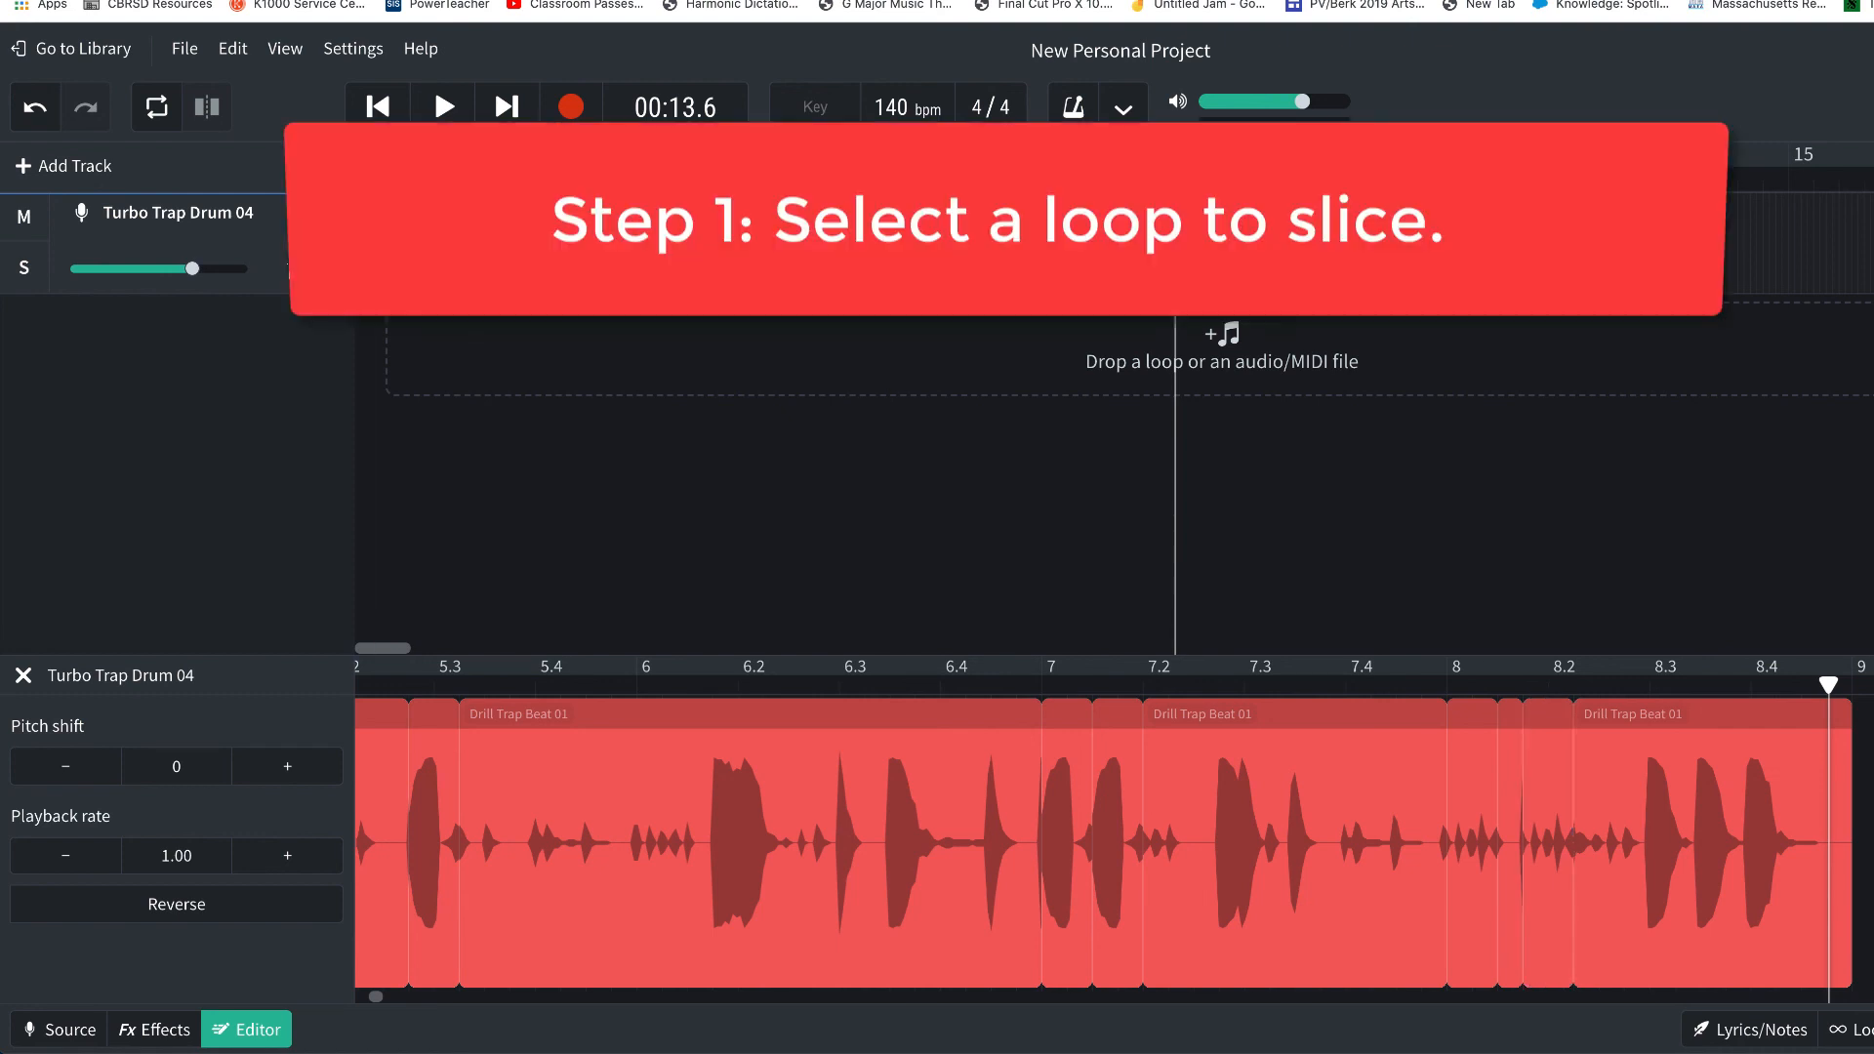